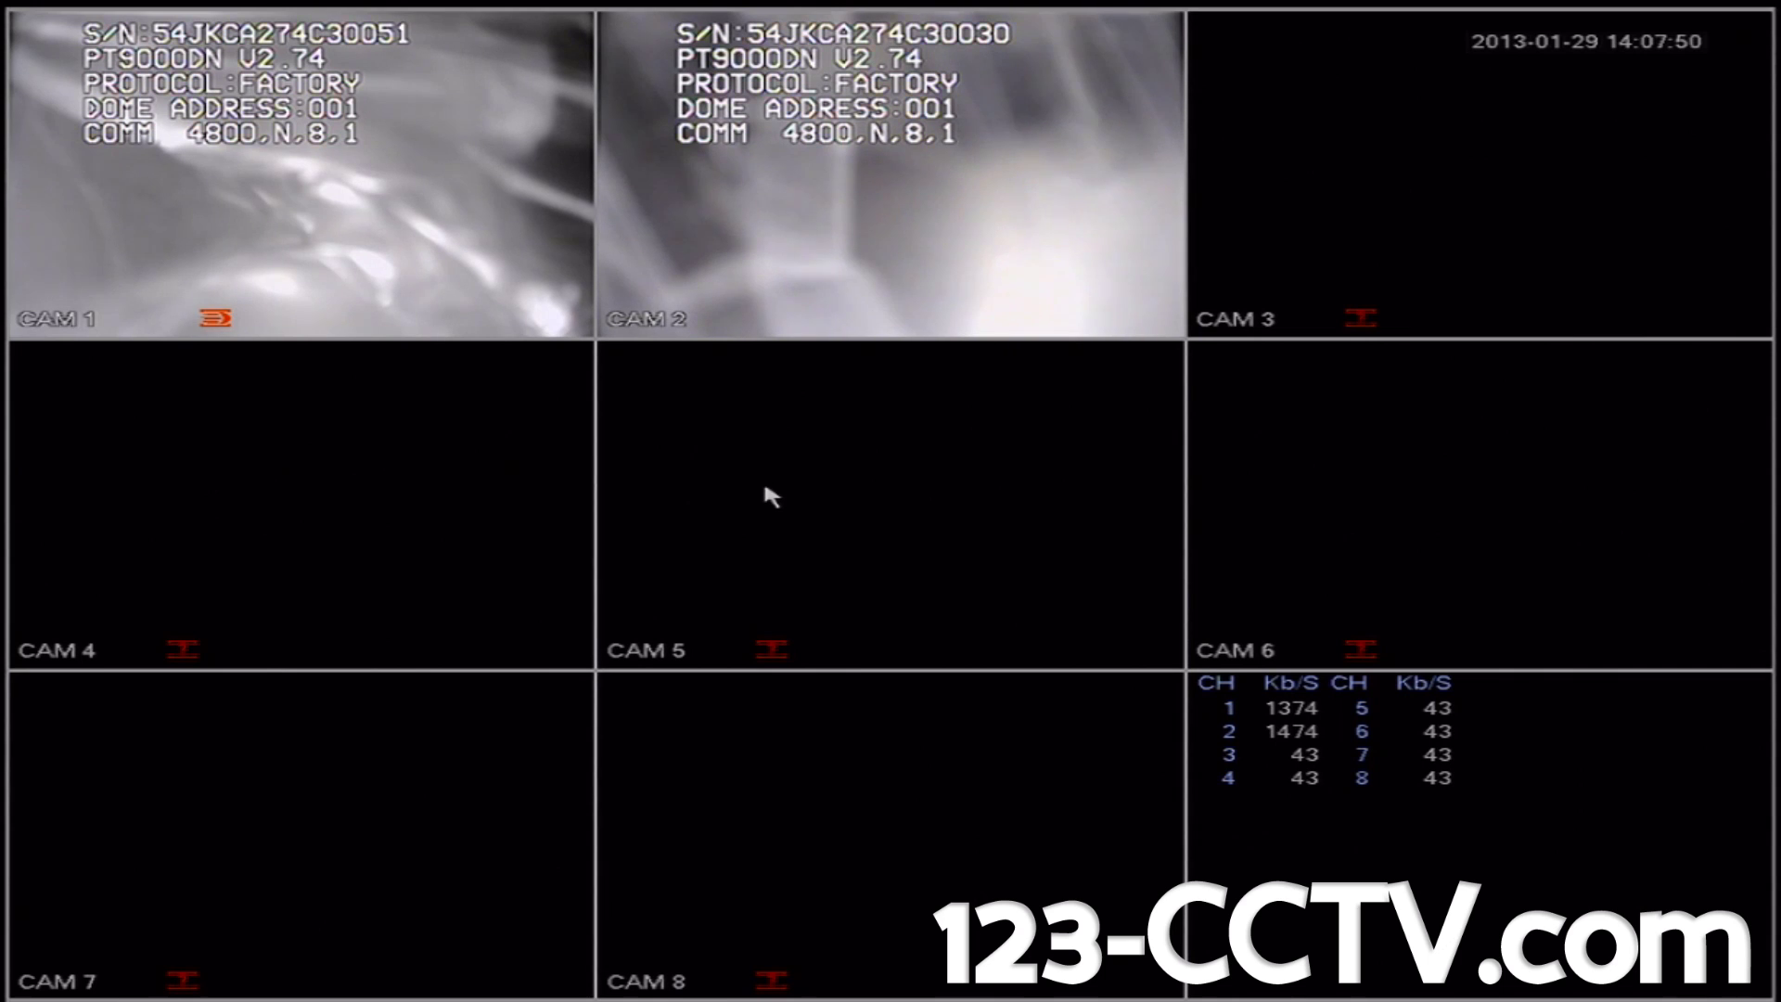
# - Open the DVR's main menu by logging in to the preset user account with its password
pyautogui.rightClick(764, 486)
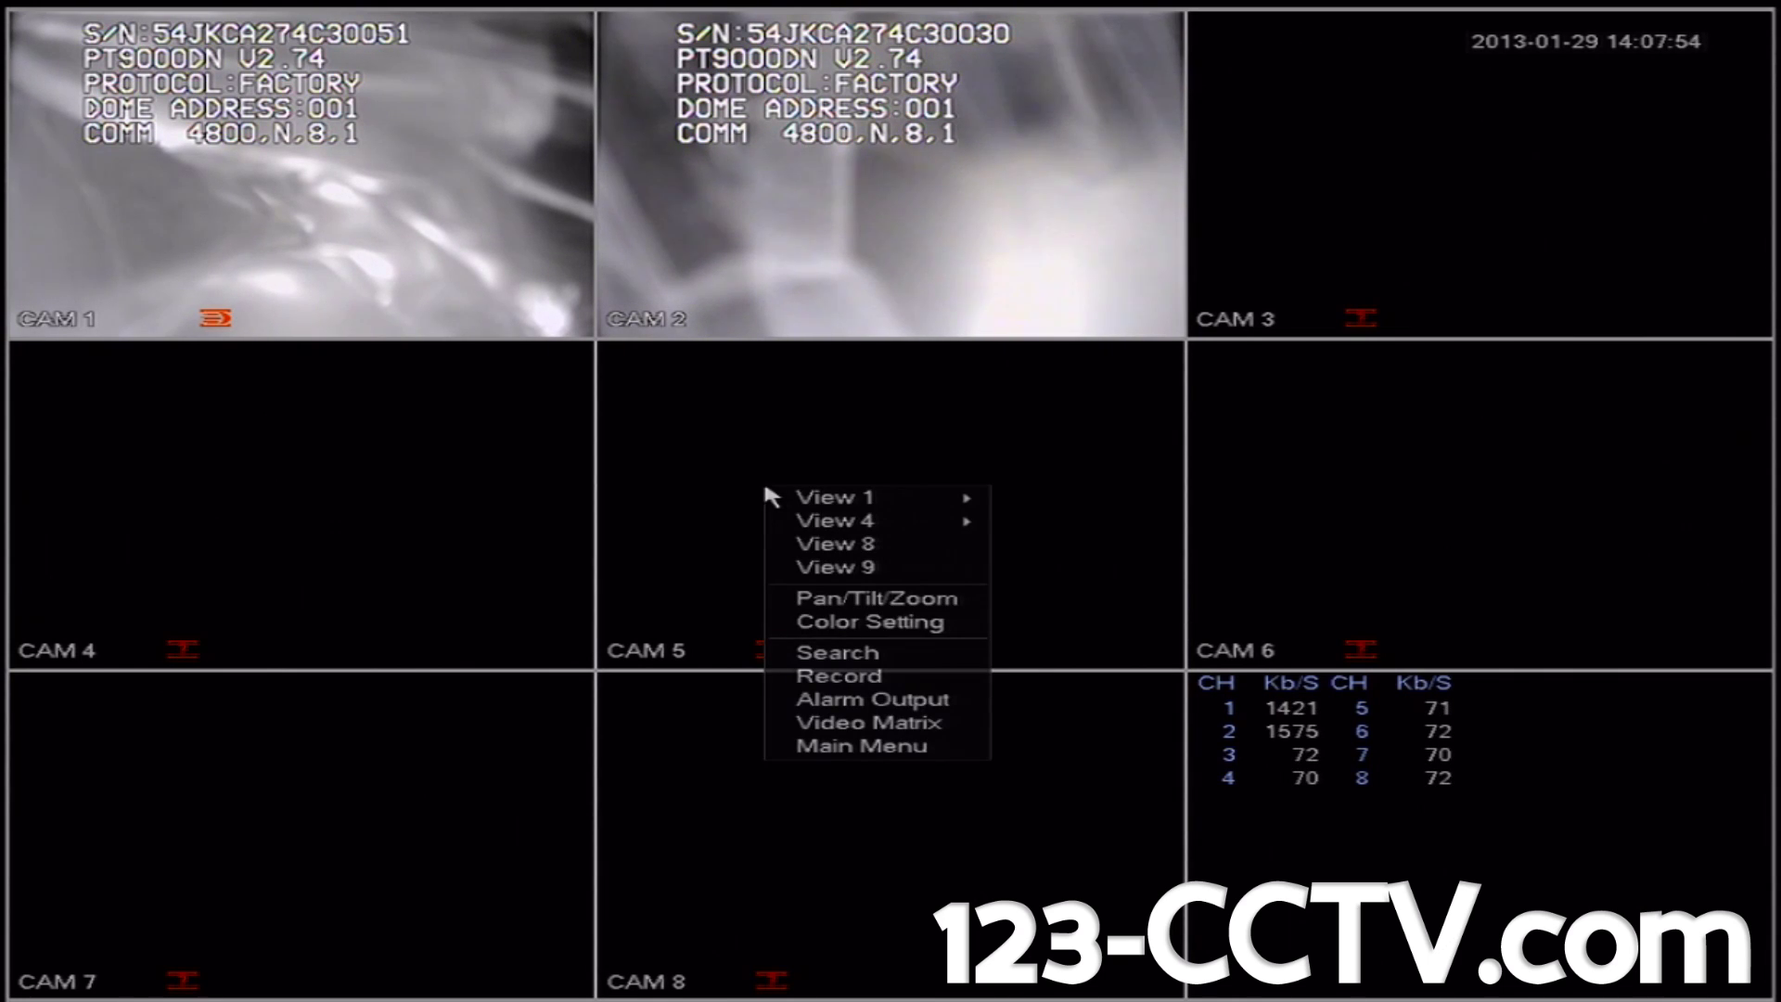
pyautogui.moveTo(842, 504)
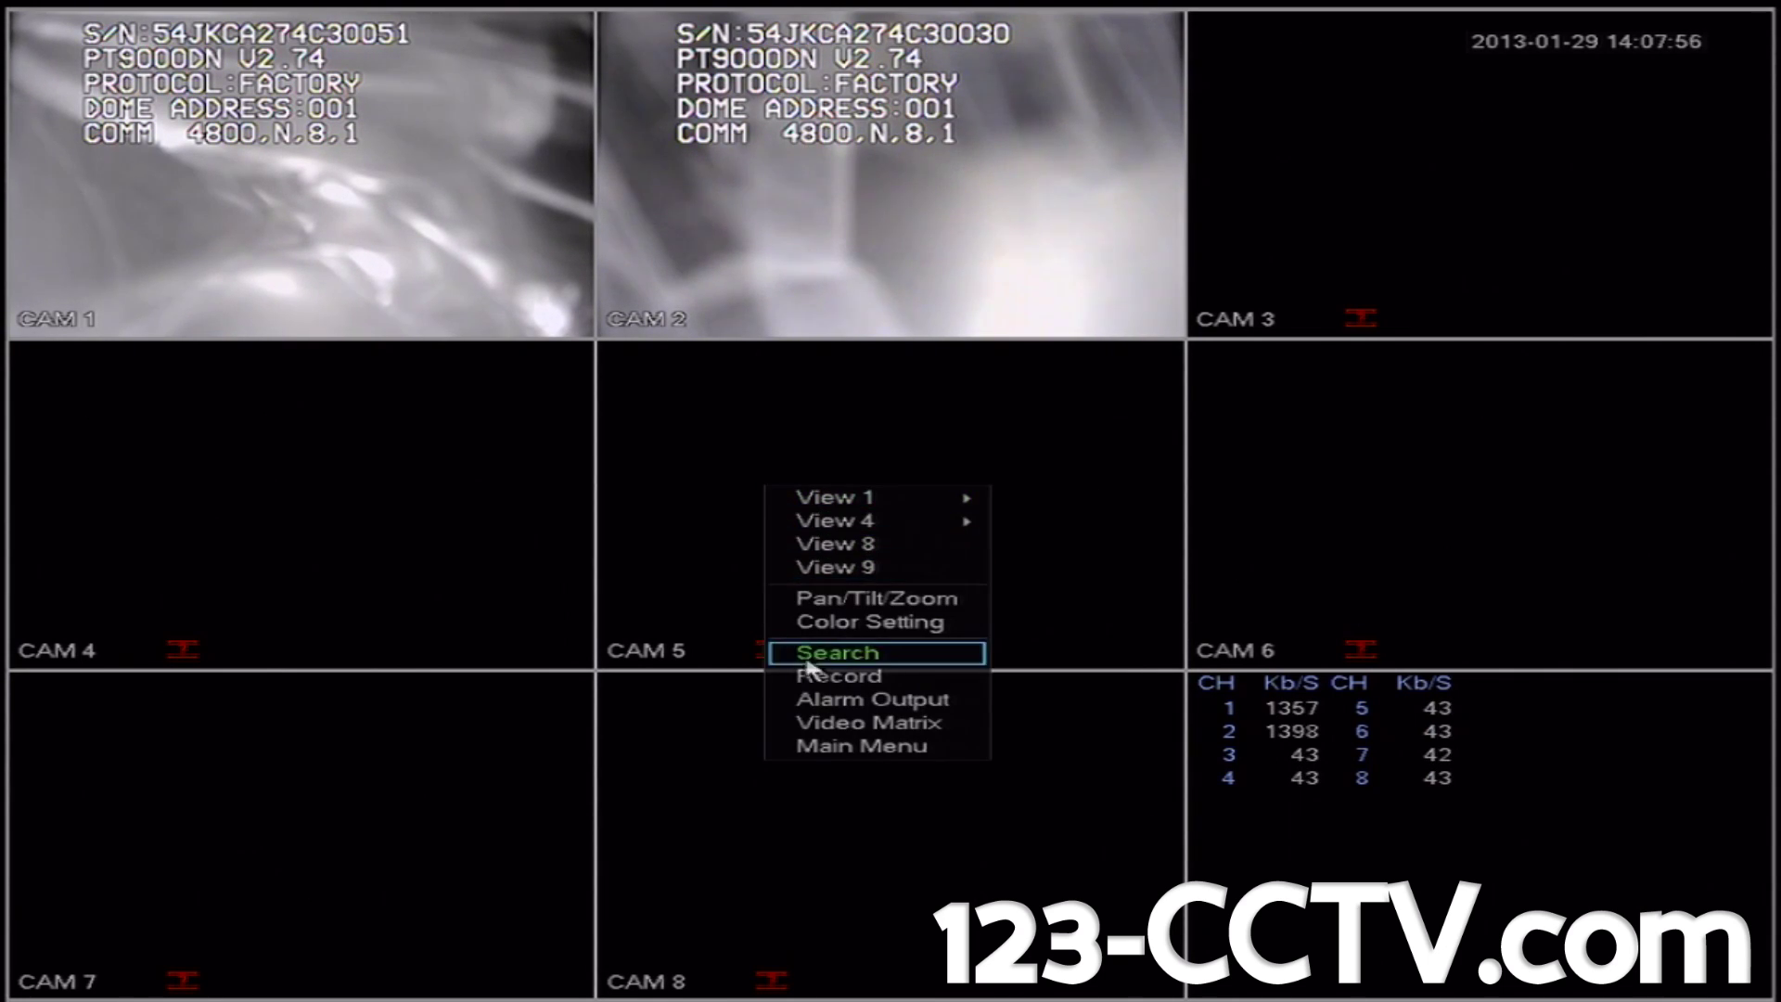
pyautogui.click(848, 747)
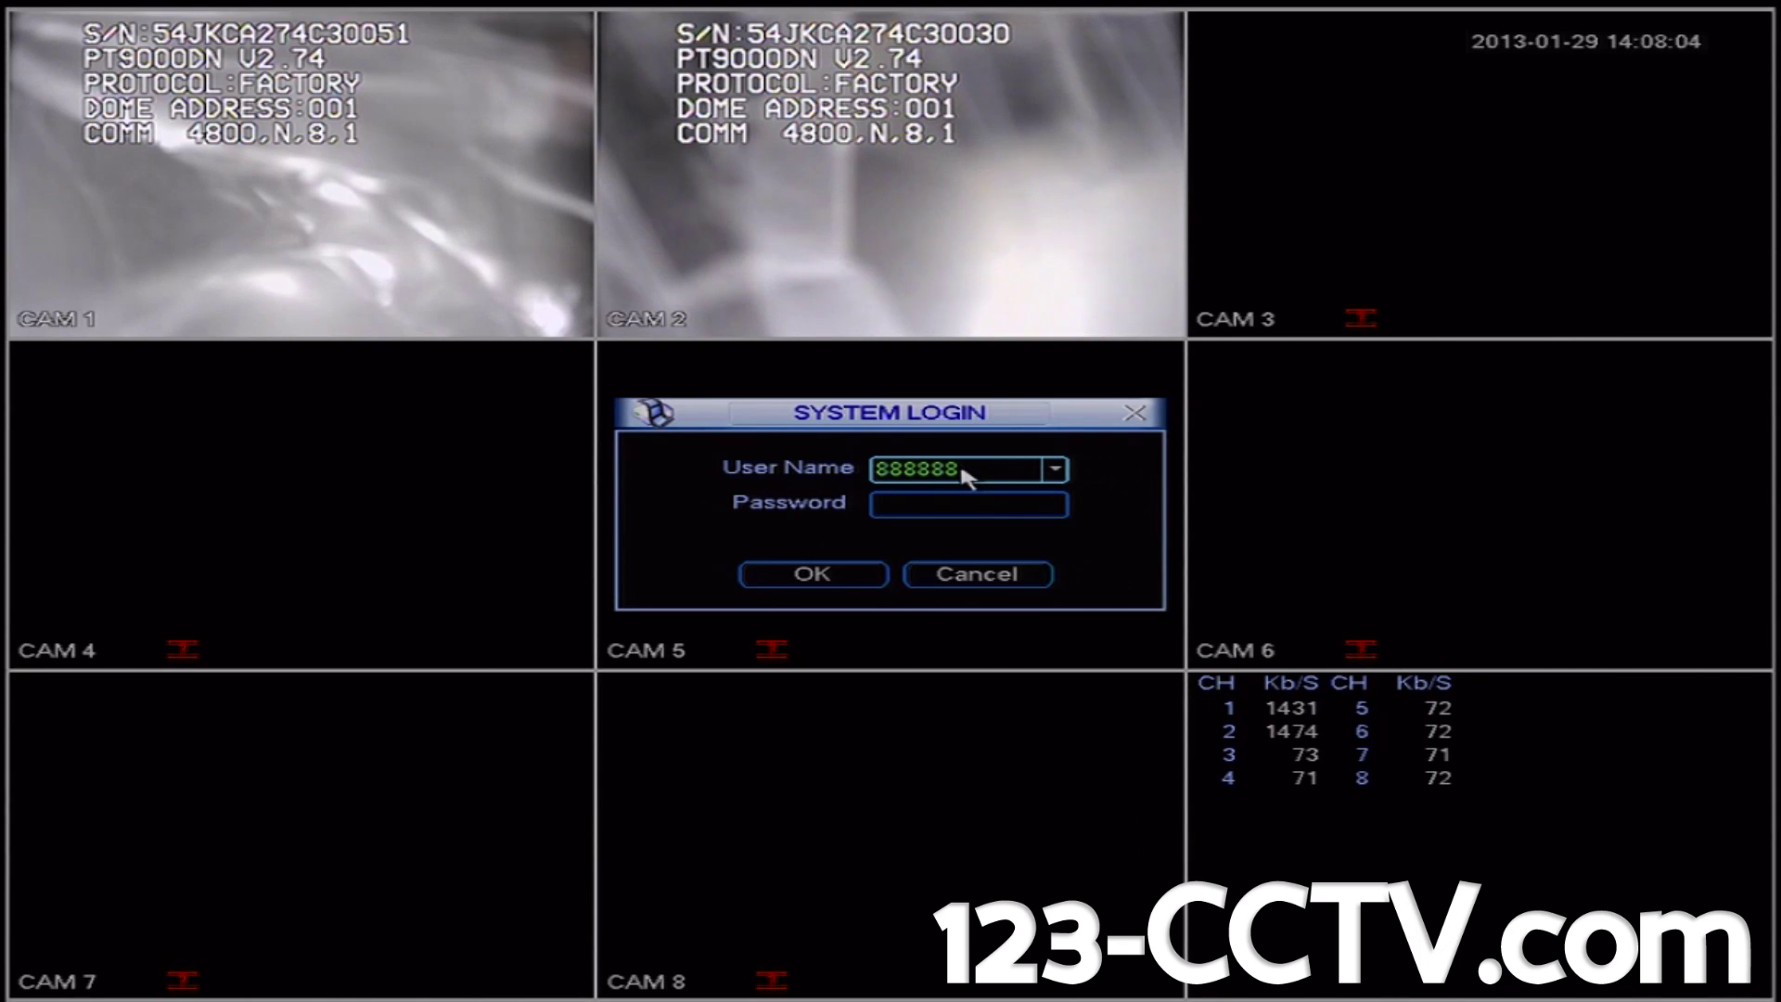
pyautogui.click(966, 512)
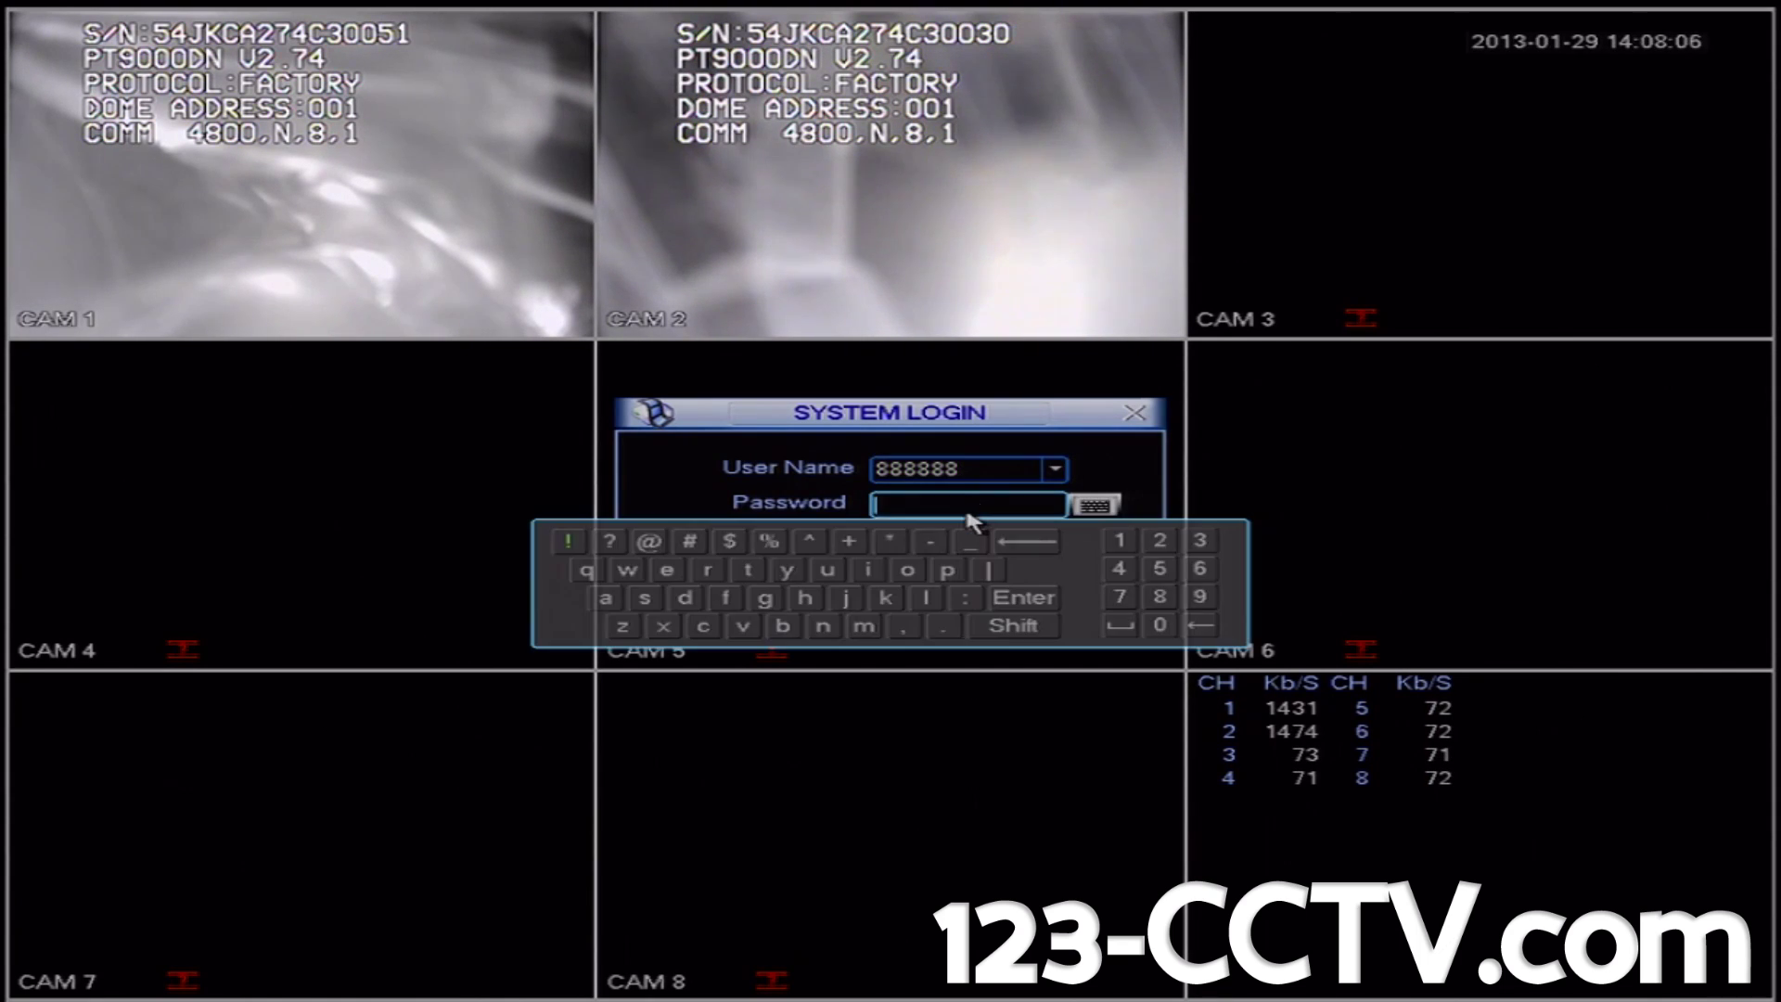
pyautogui.click(1170, 605)
pyautogui.click(1169, 605)
pyautogui.click(1169, 606)
pyautogui.click(1168, 607)
pyautogui.click(1169, 607)
pyautogui.click(1169, 606)
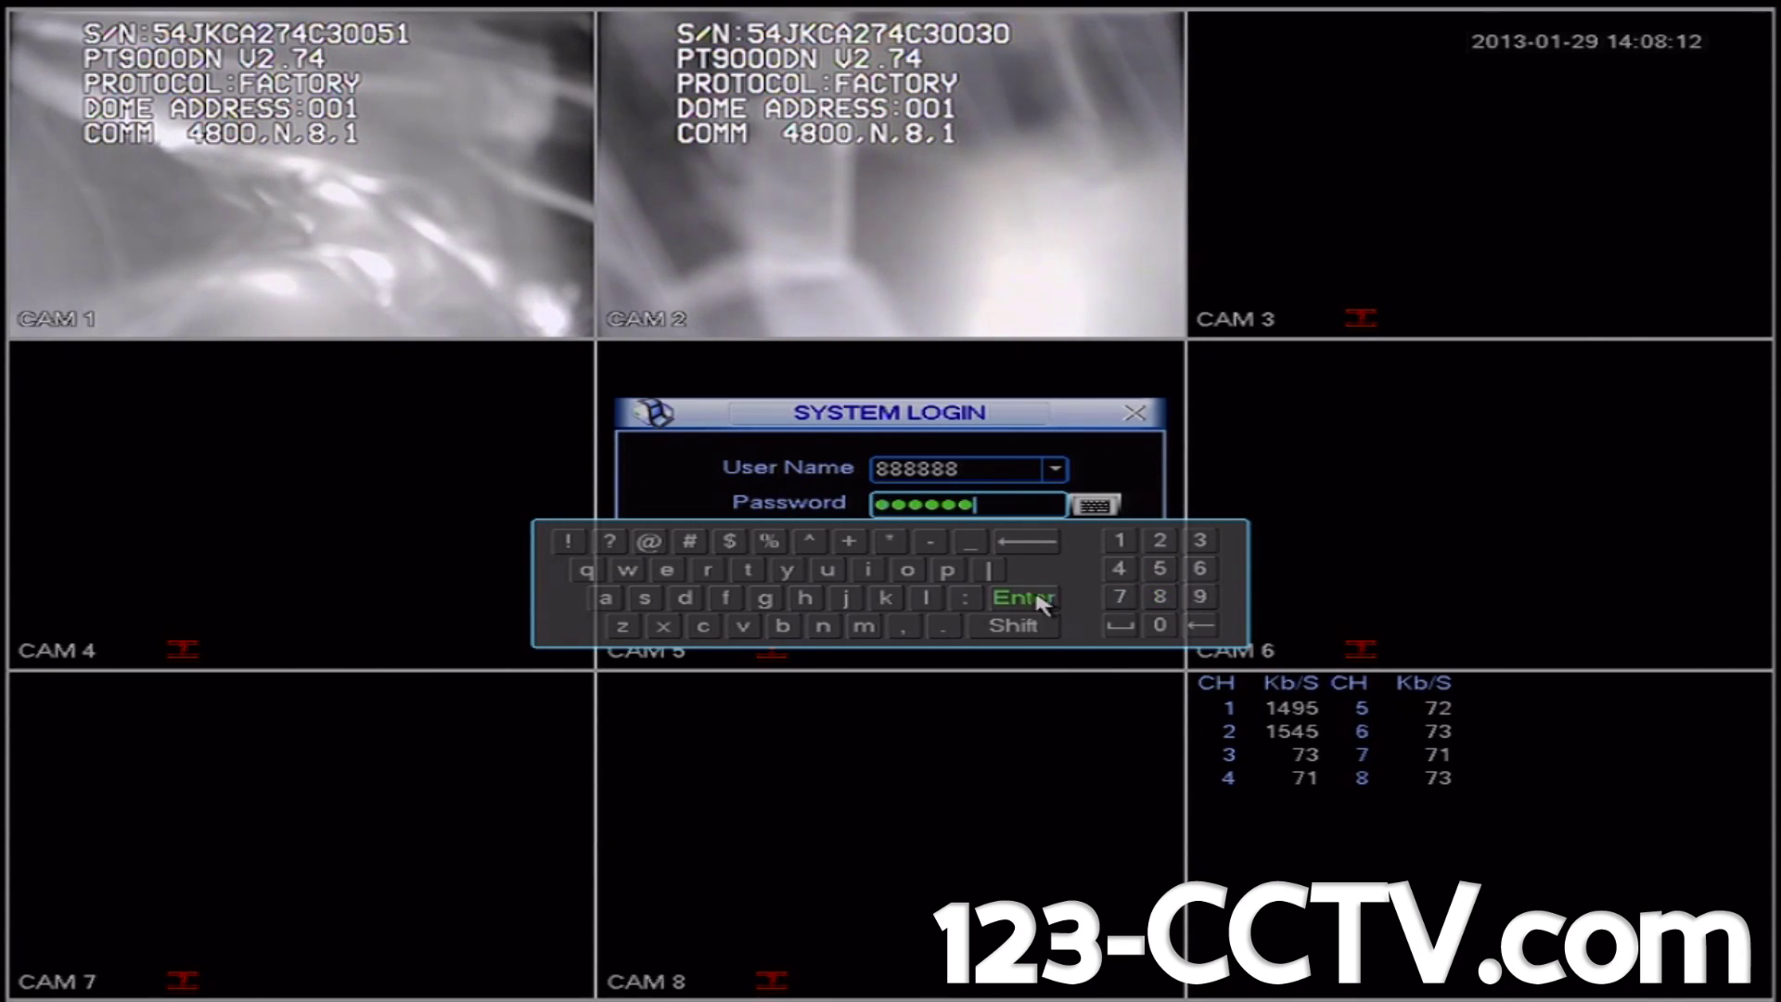
pyautogui.click(1033, 599)
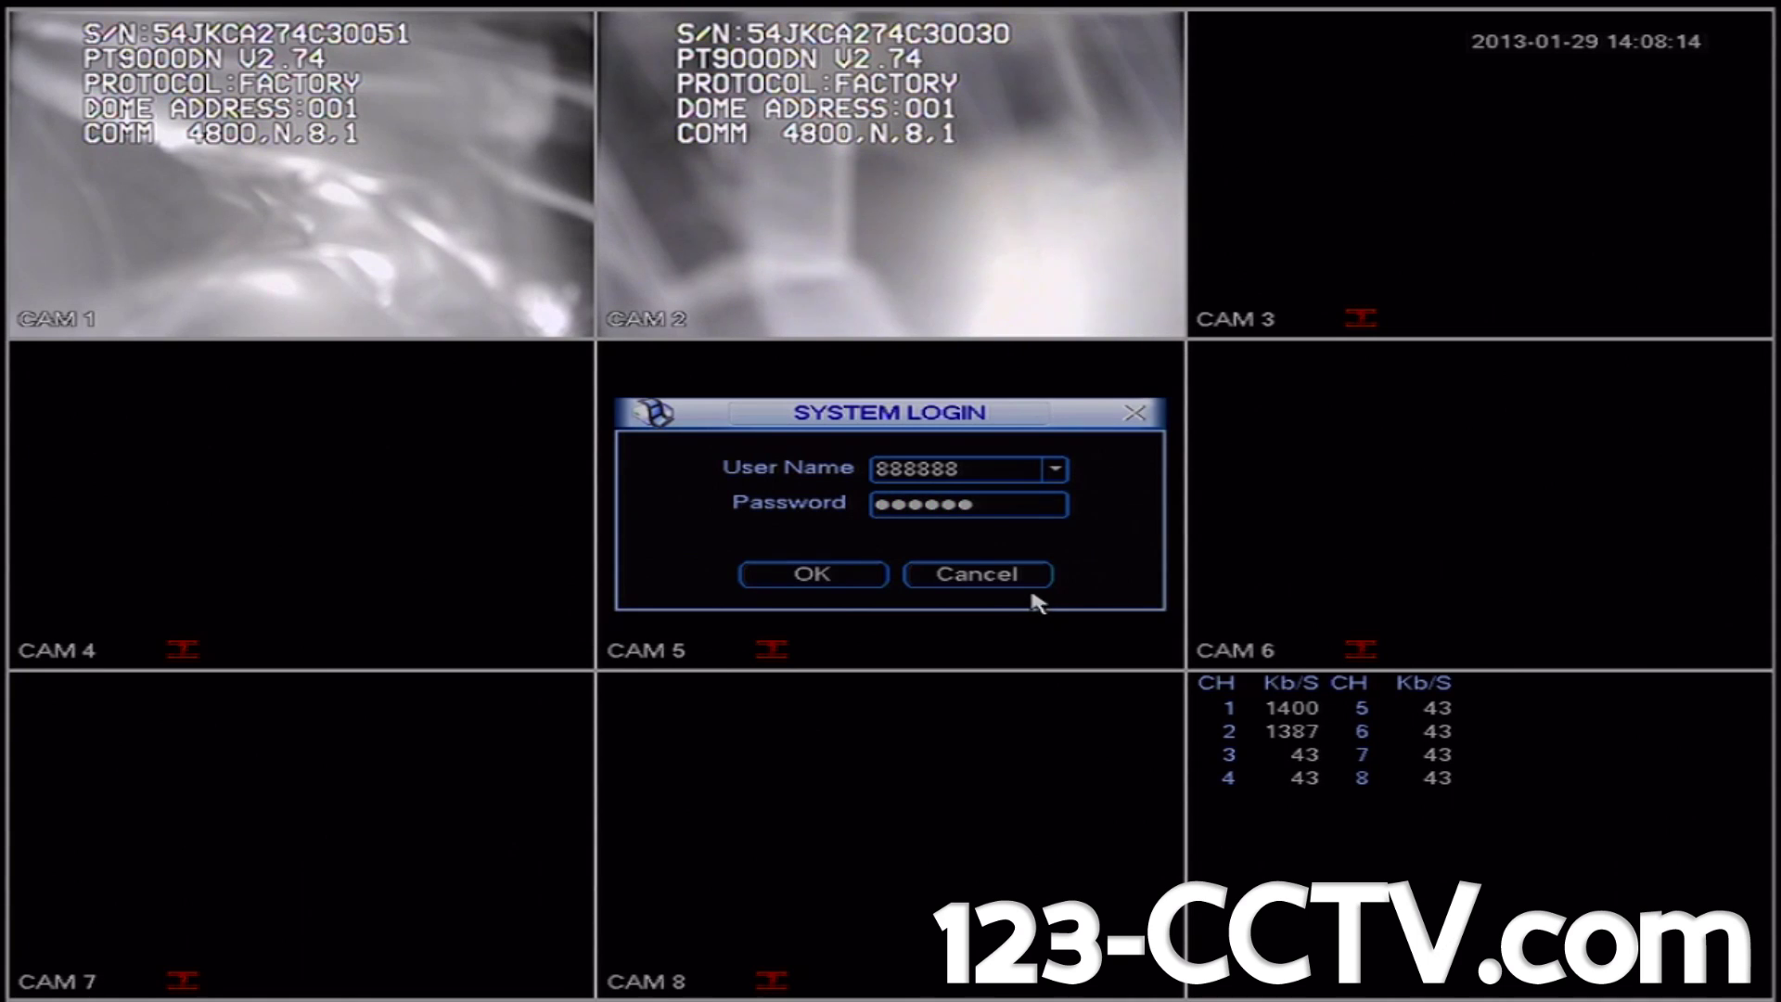
pyautogui.click(847, 577)
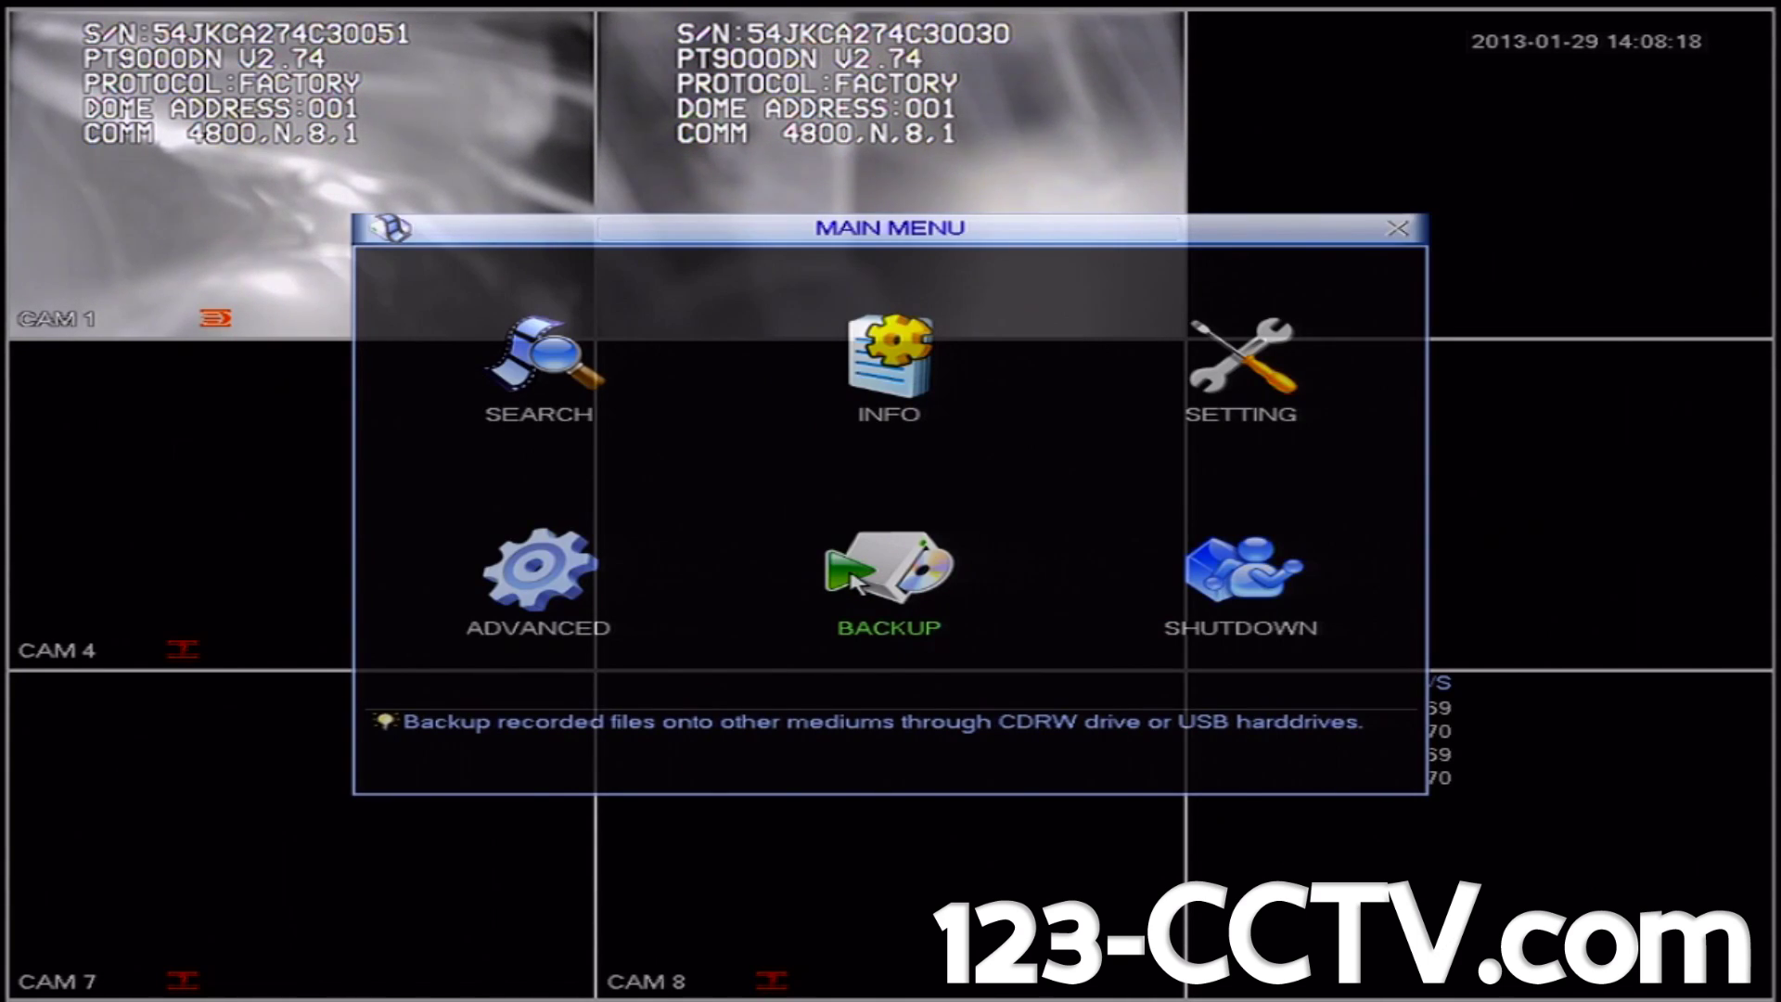
# - In the pan/tilt/zoom settings, select channel 1 and set its protocol to PELCOD
pyautogui.click(1245, 351)
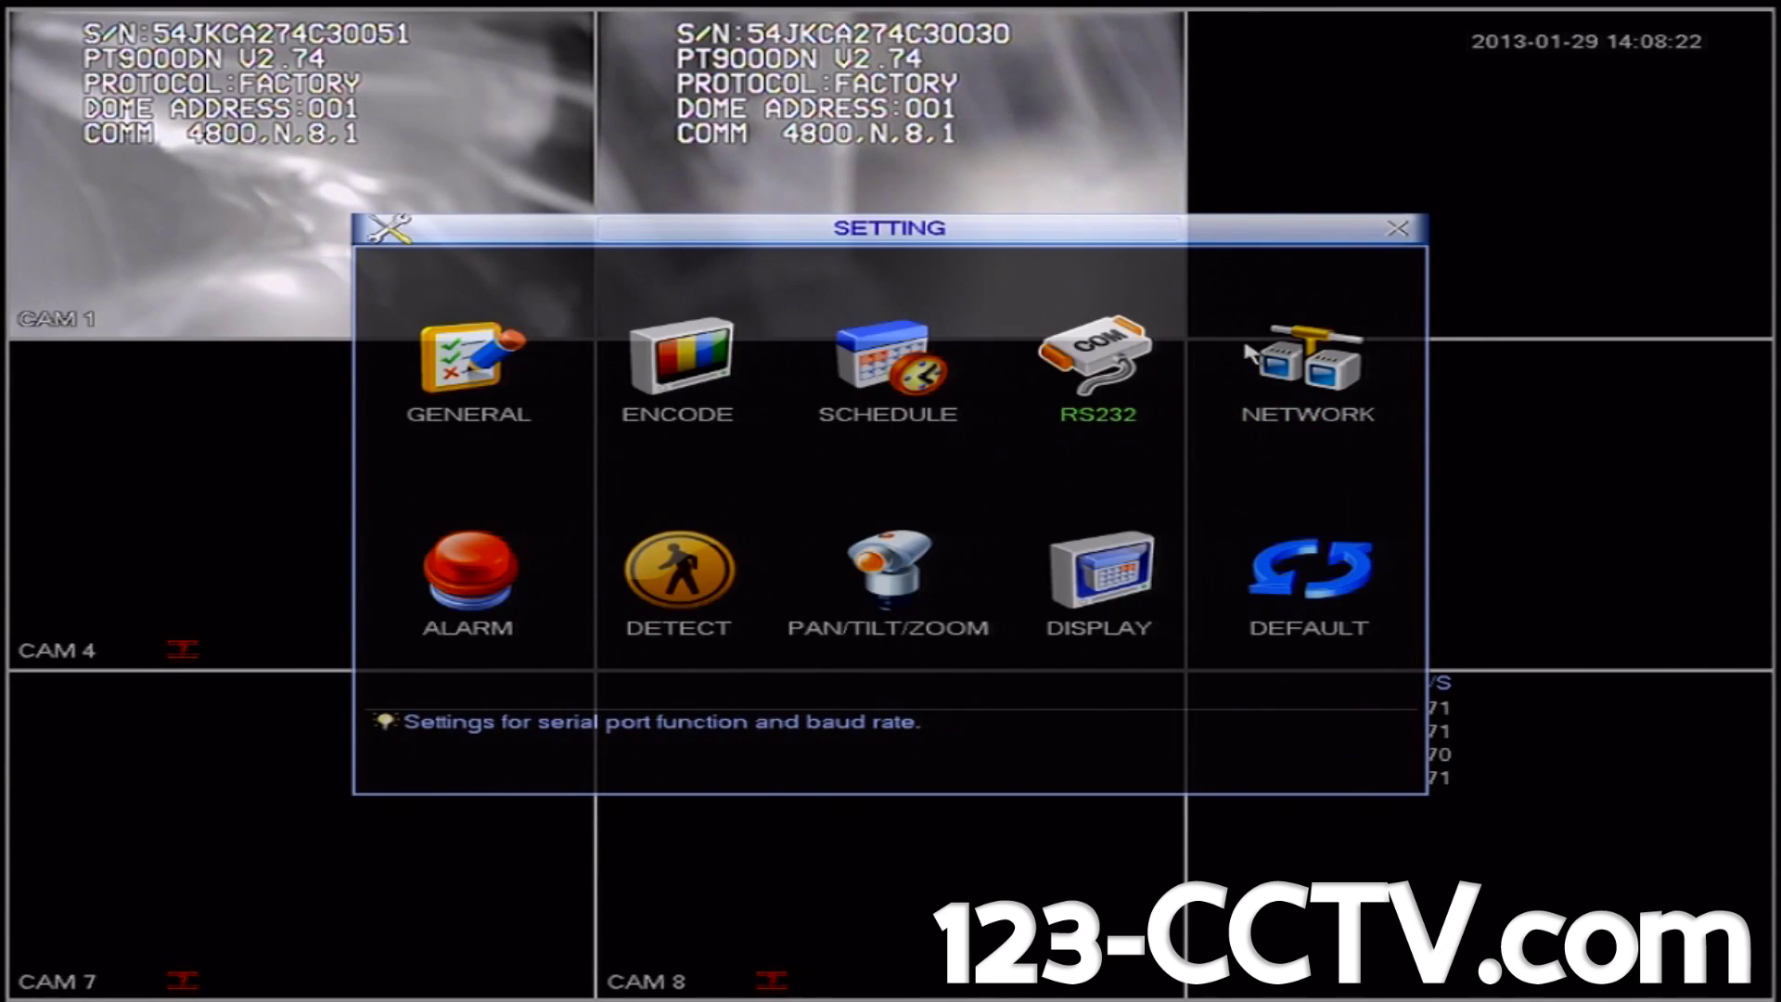
pyautogui.click(881, 583)
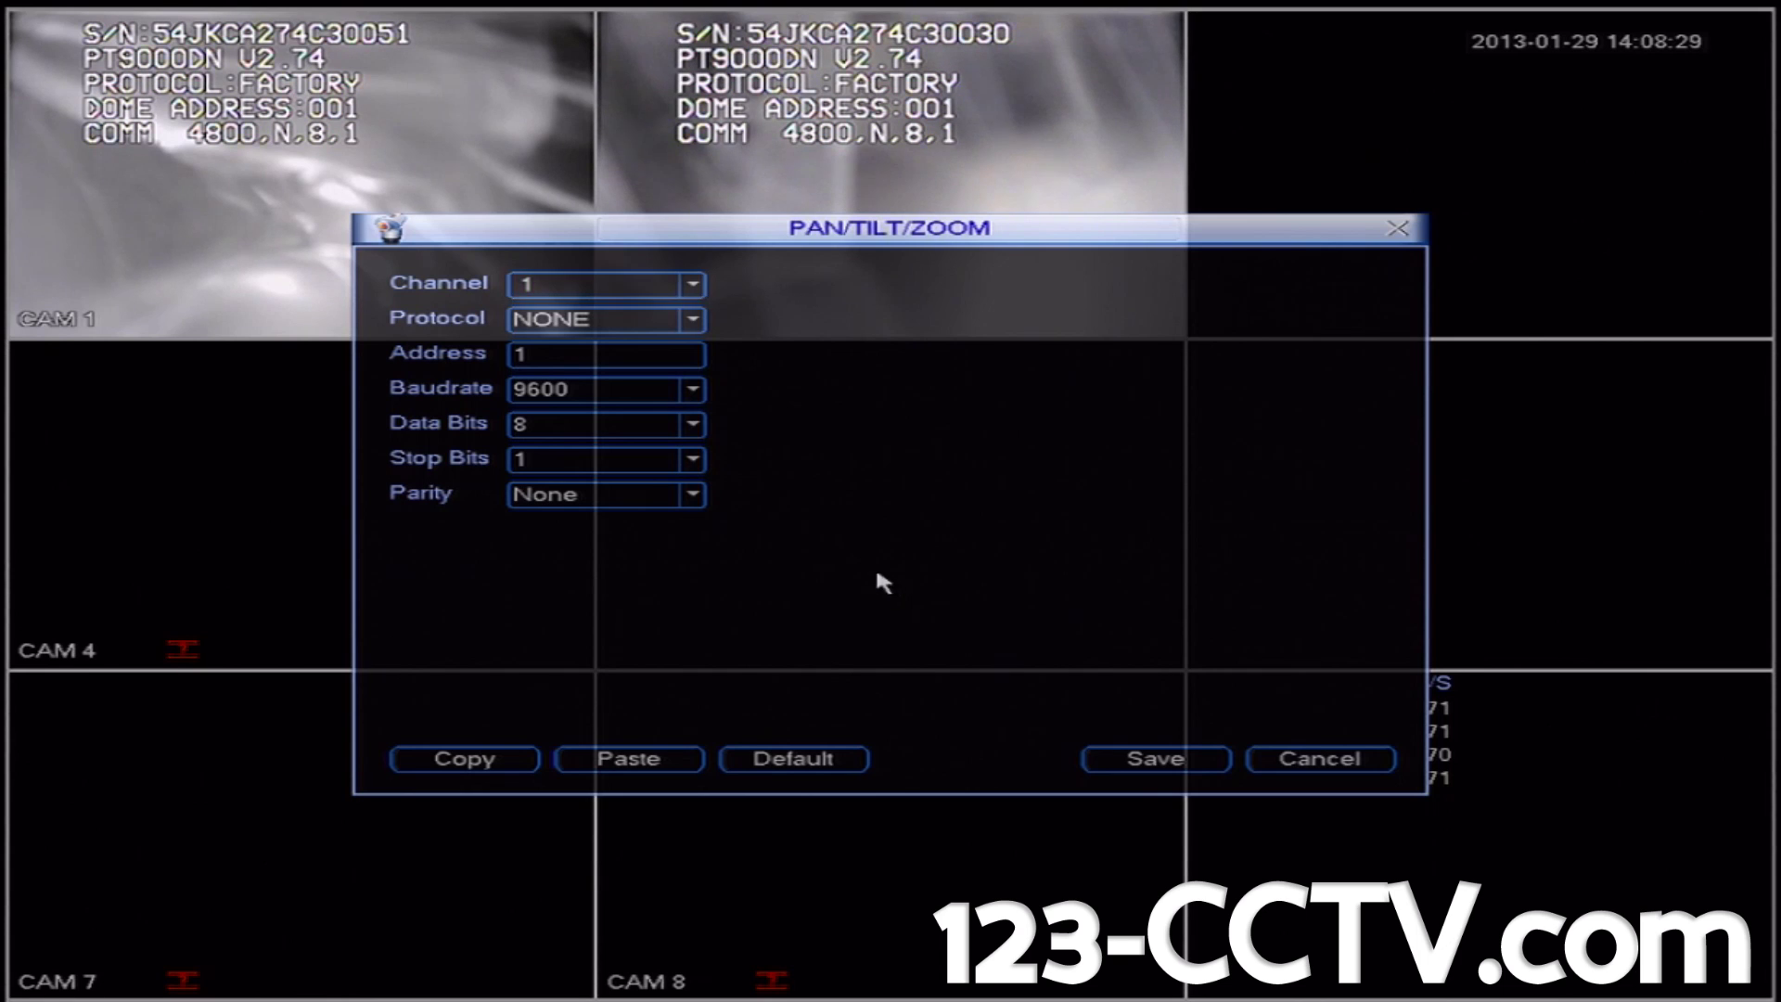
pyautogui.click(694, 286)
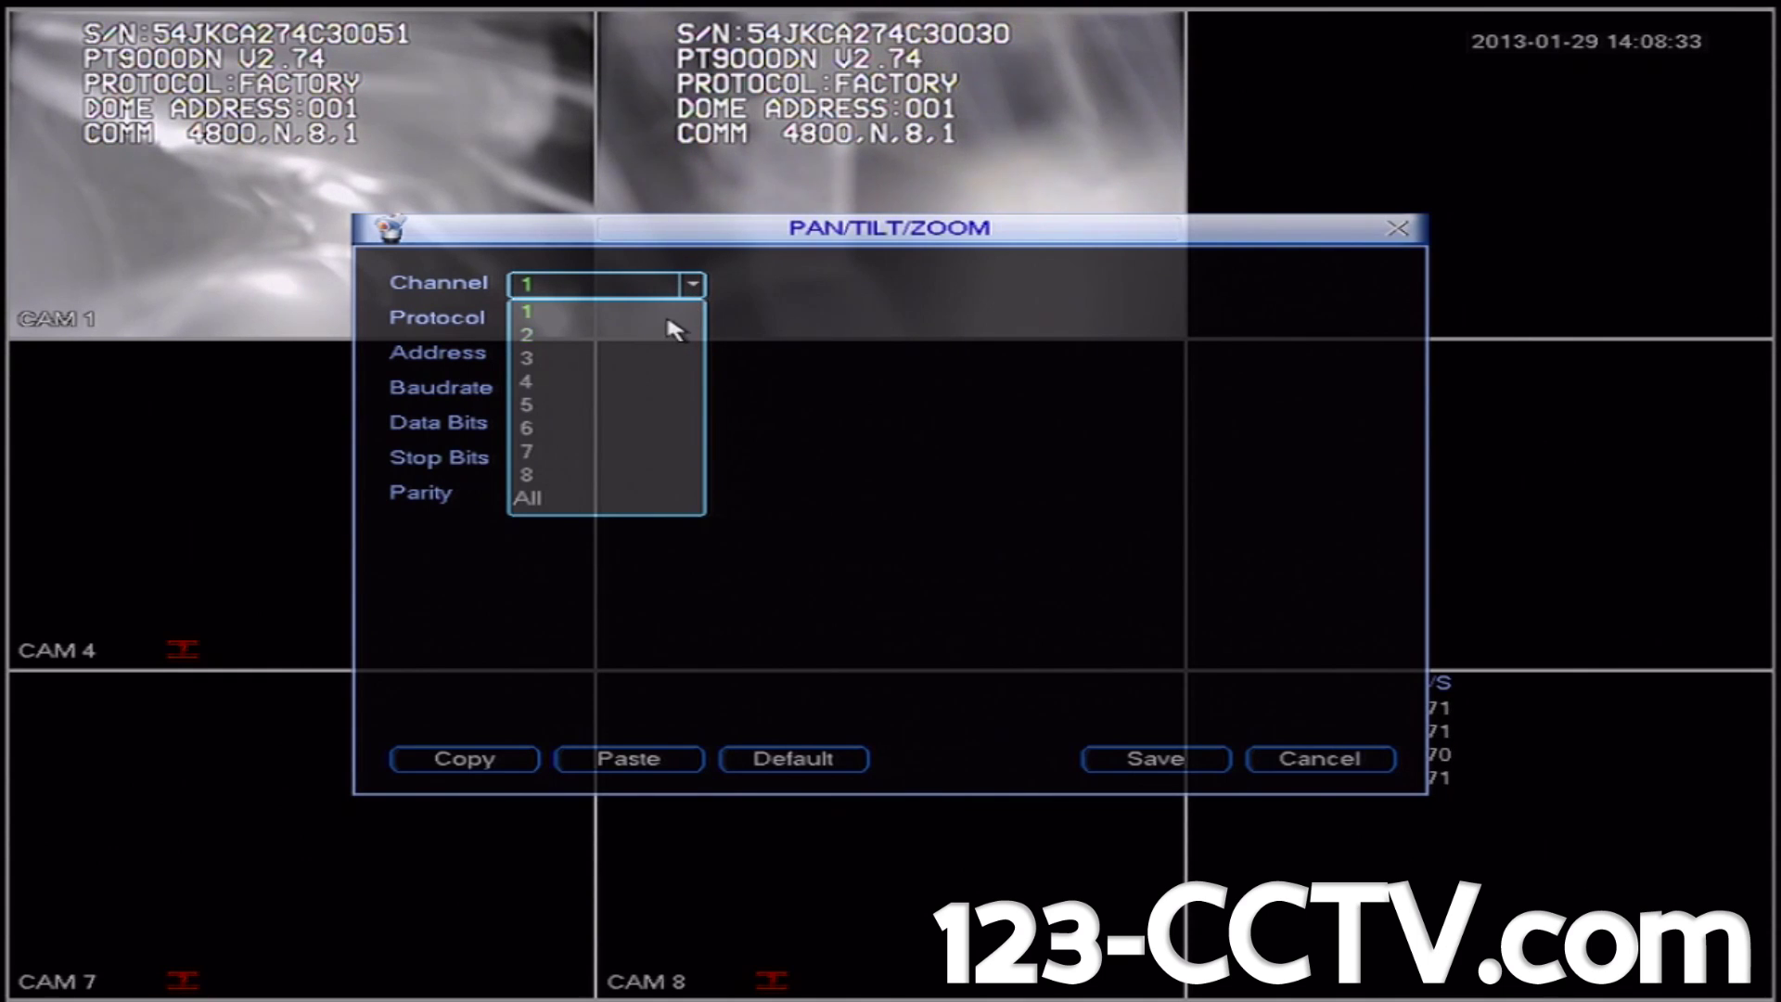
pyautogui.click(554, 317)
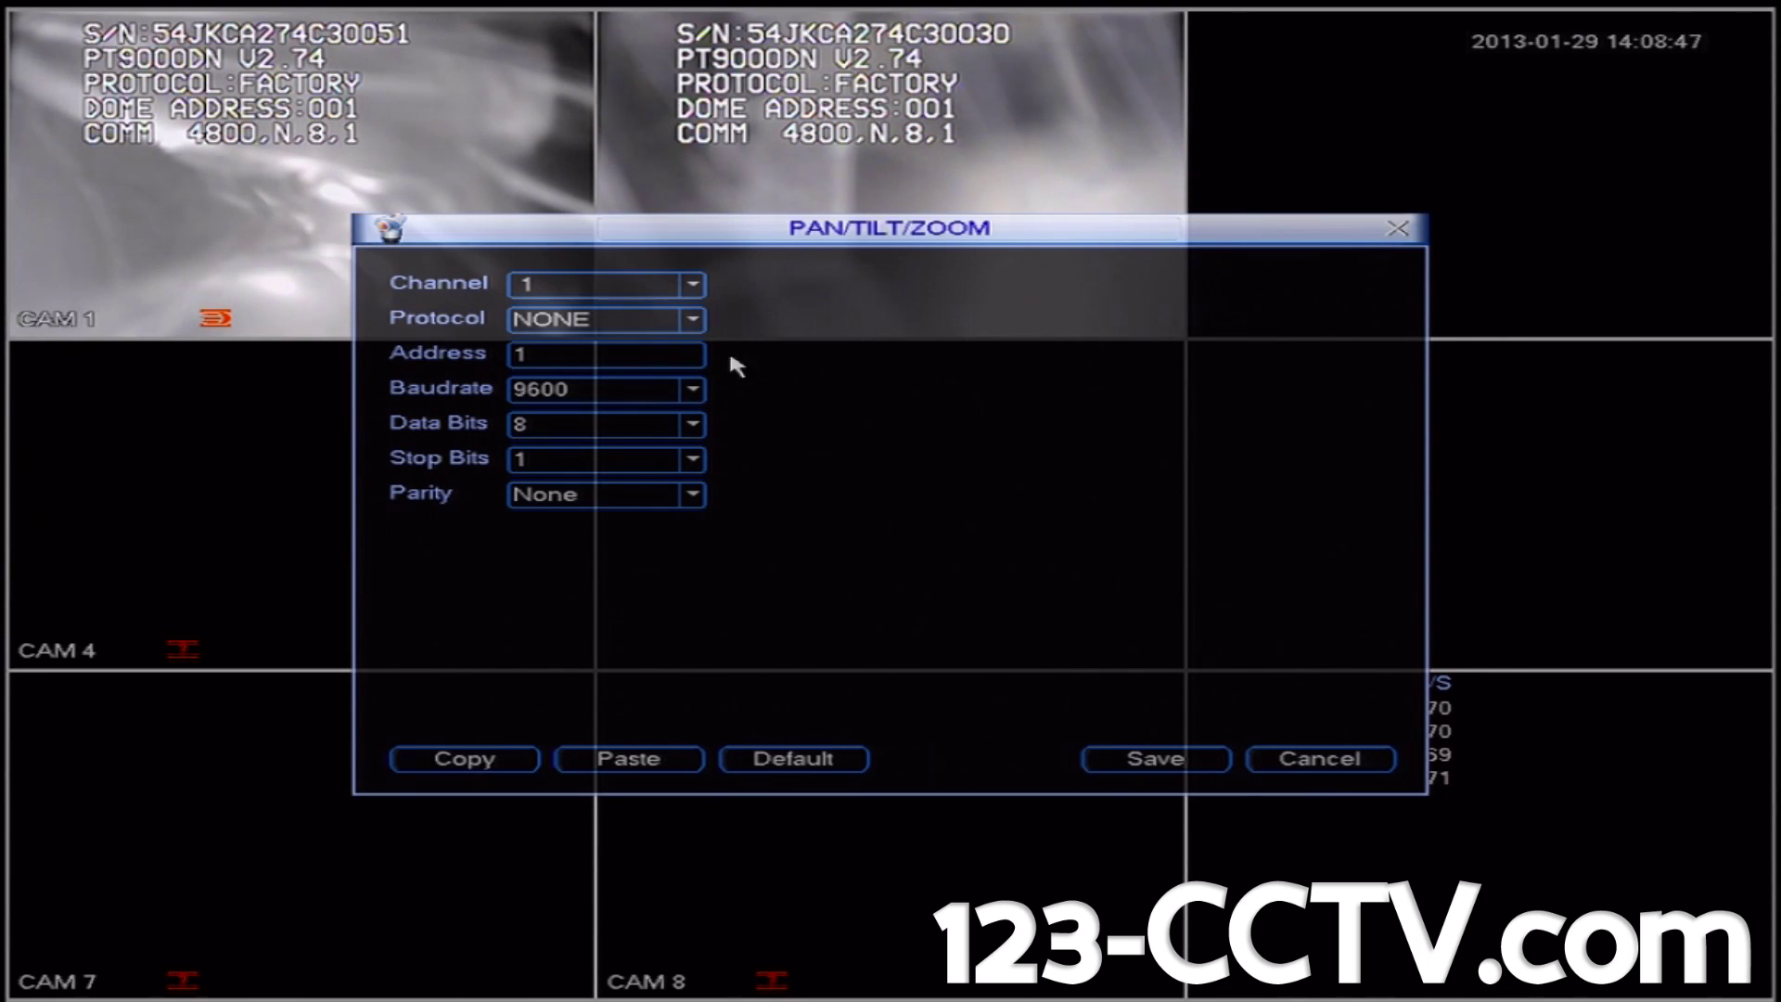
pyautogui.click(693, 322)
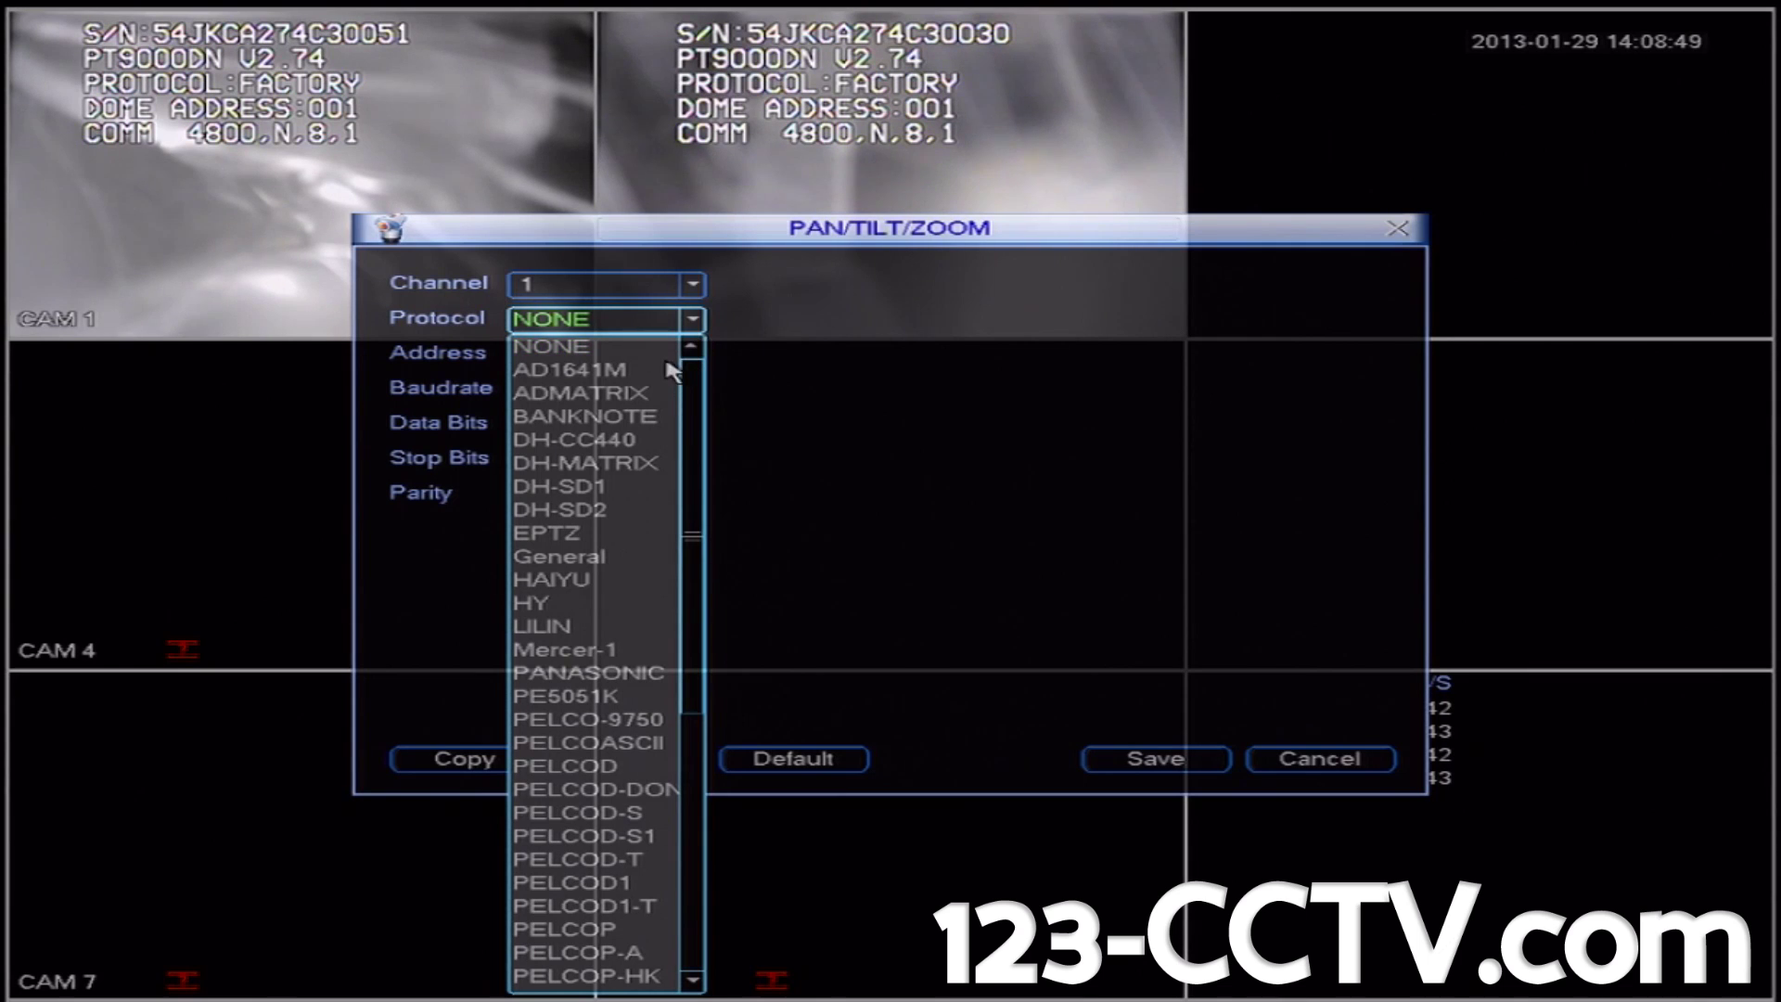
pyautogui.click(601, 767)
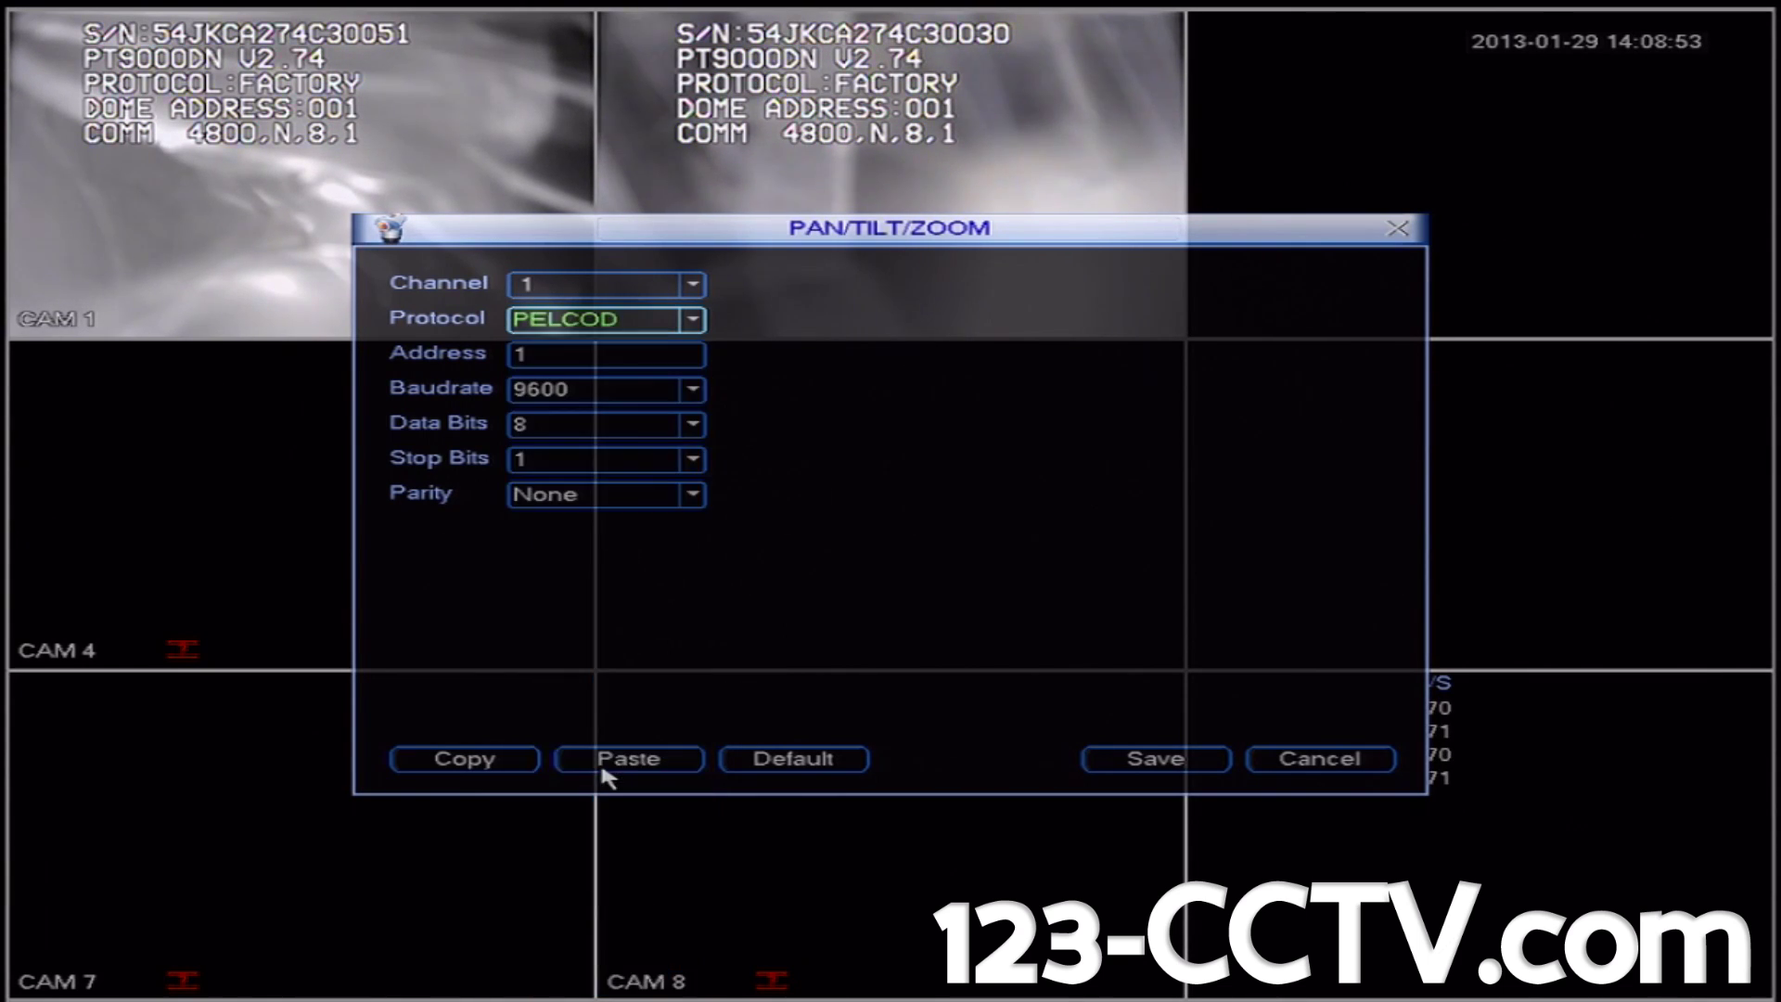
# - Set channel 1's baud rate to 4800, save the PTZ settings and return to the live camera grid
pyautogui.click(694, 355)
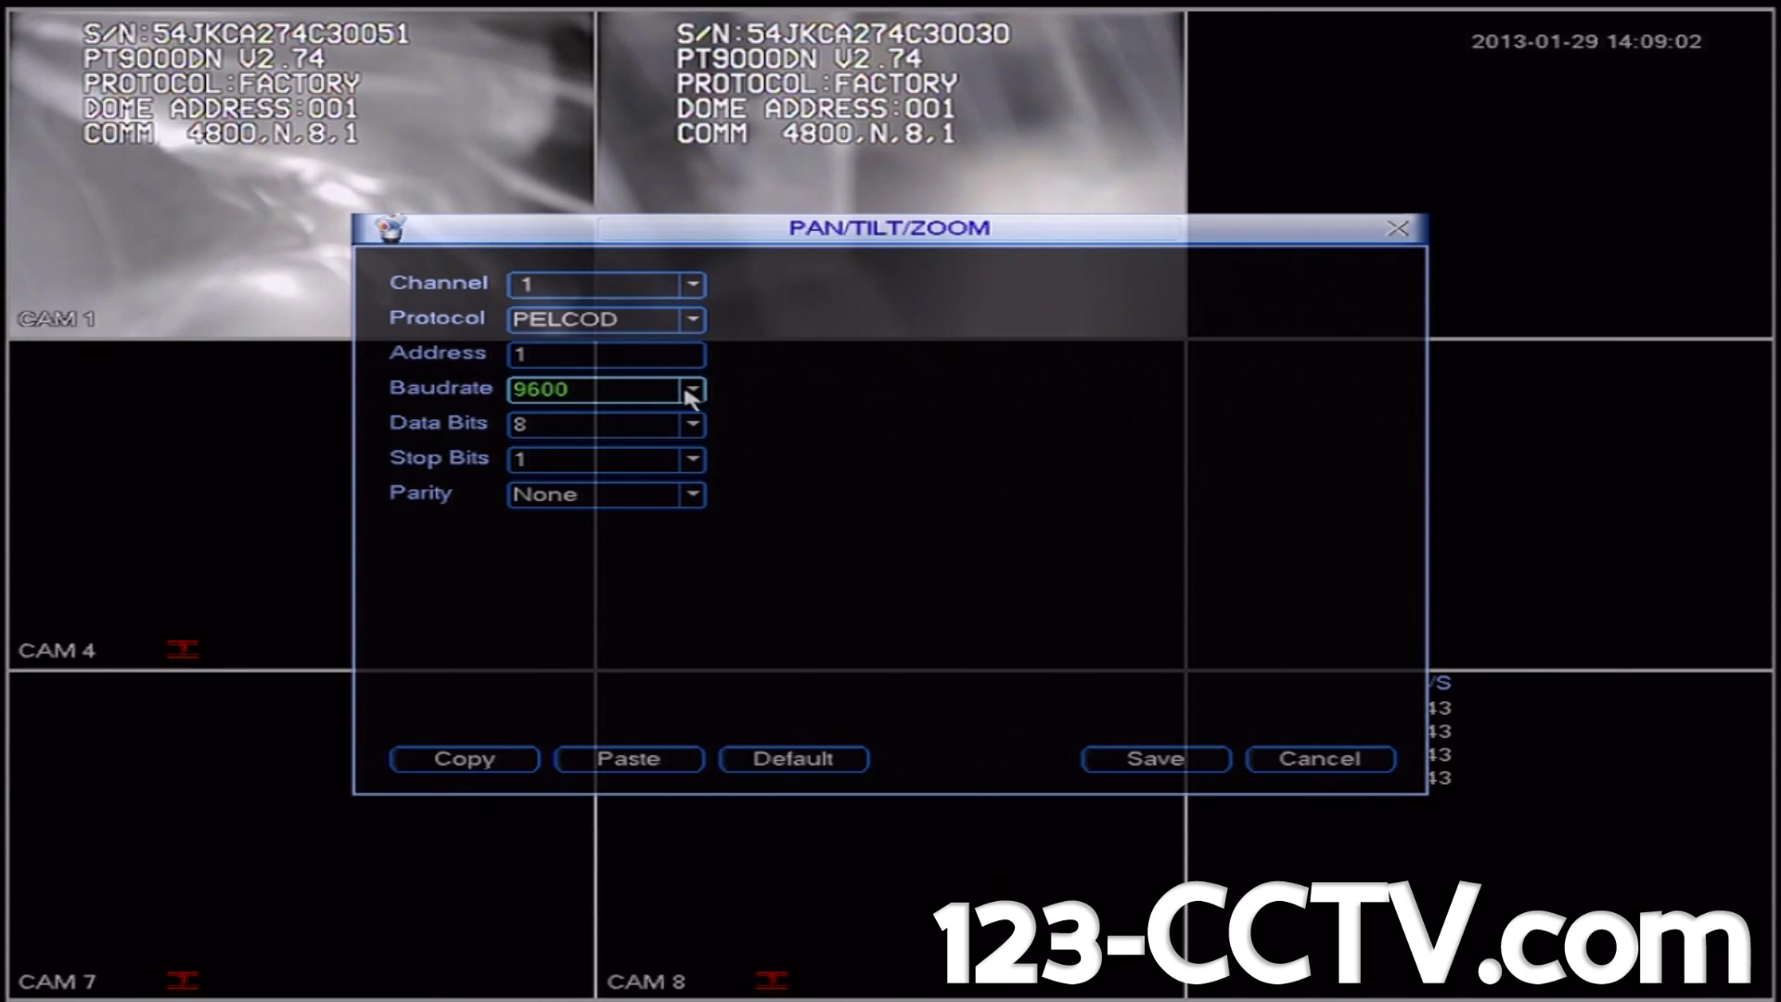
pyautogui.click(691, 391)
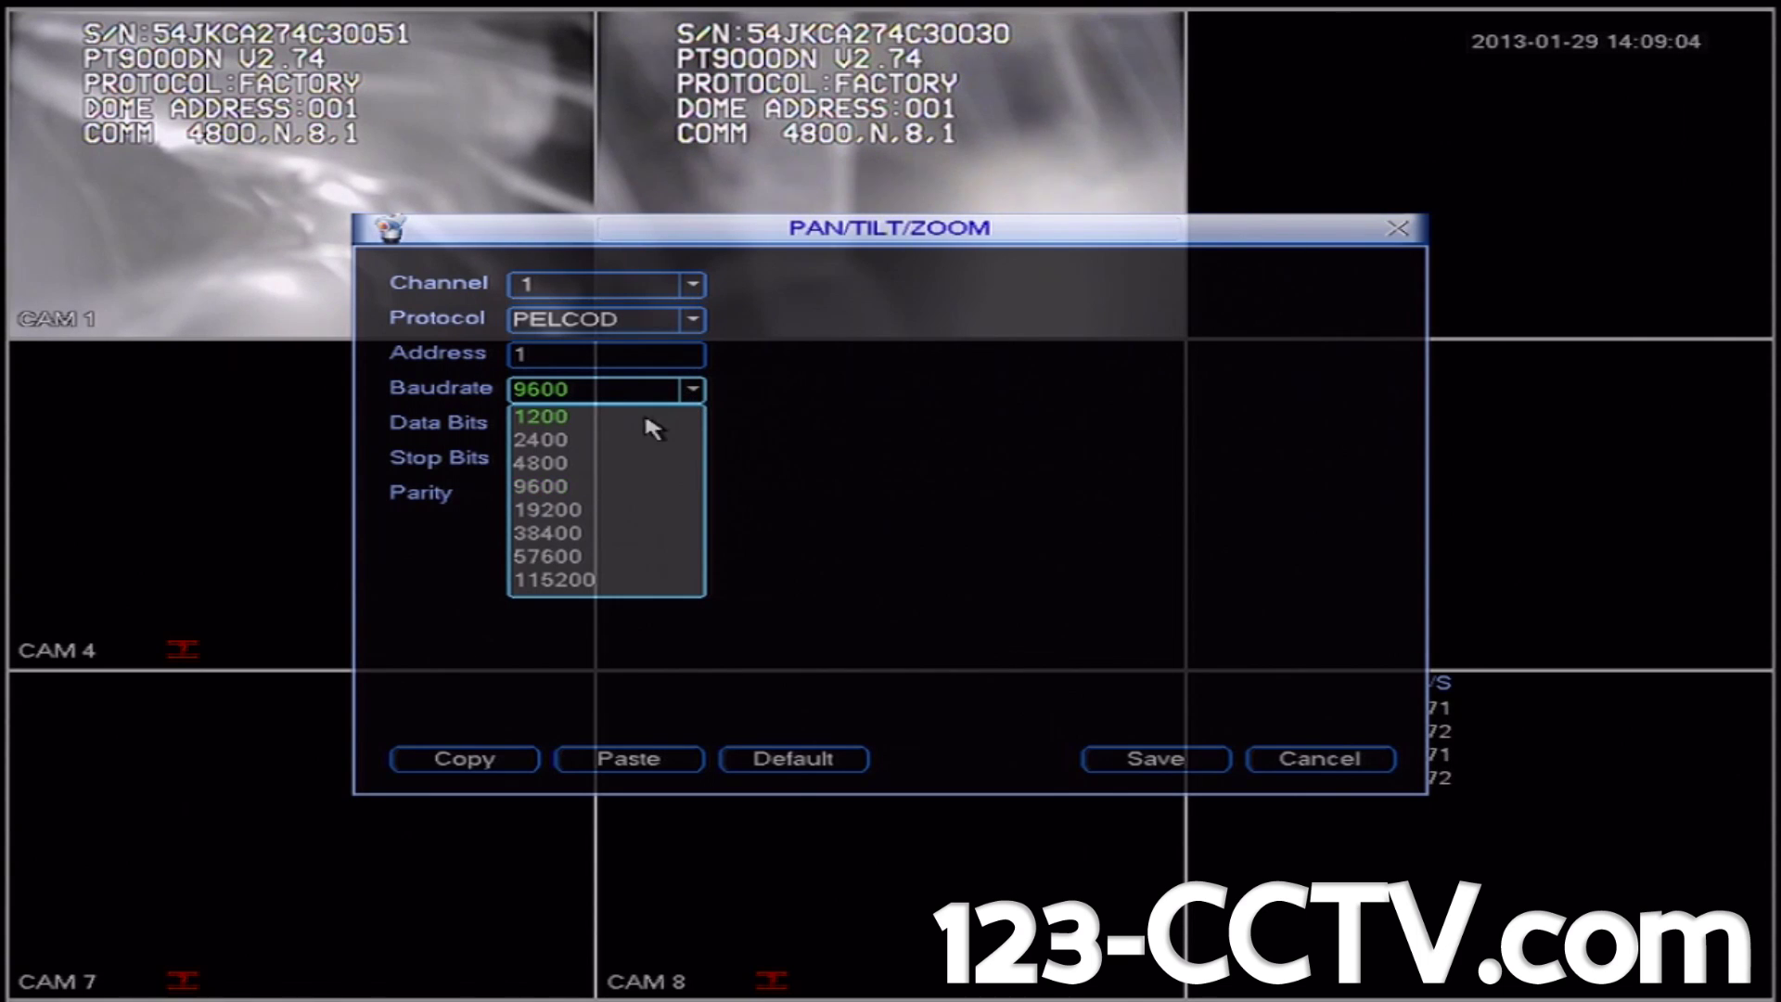
pyautogui.click(578, 471)
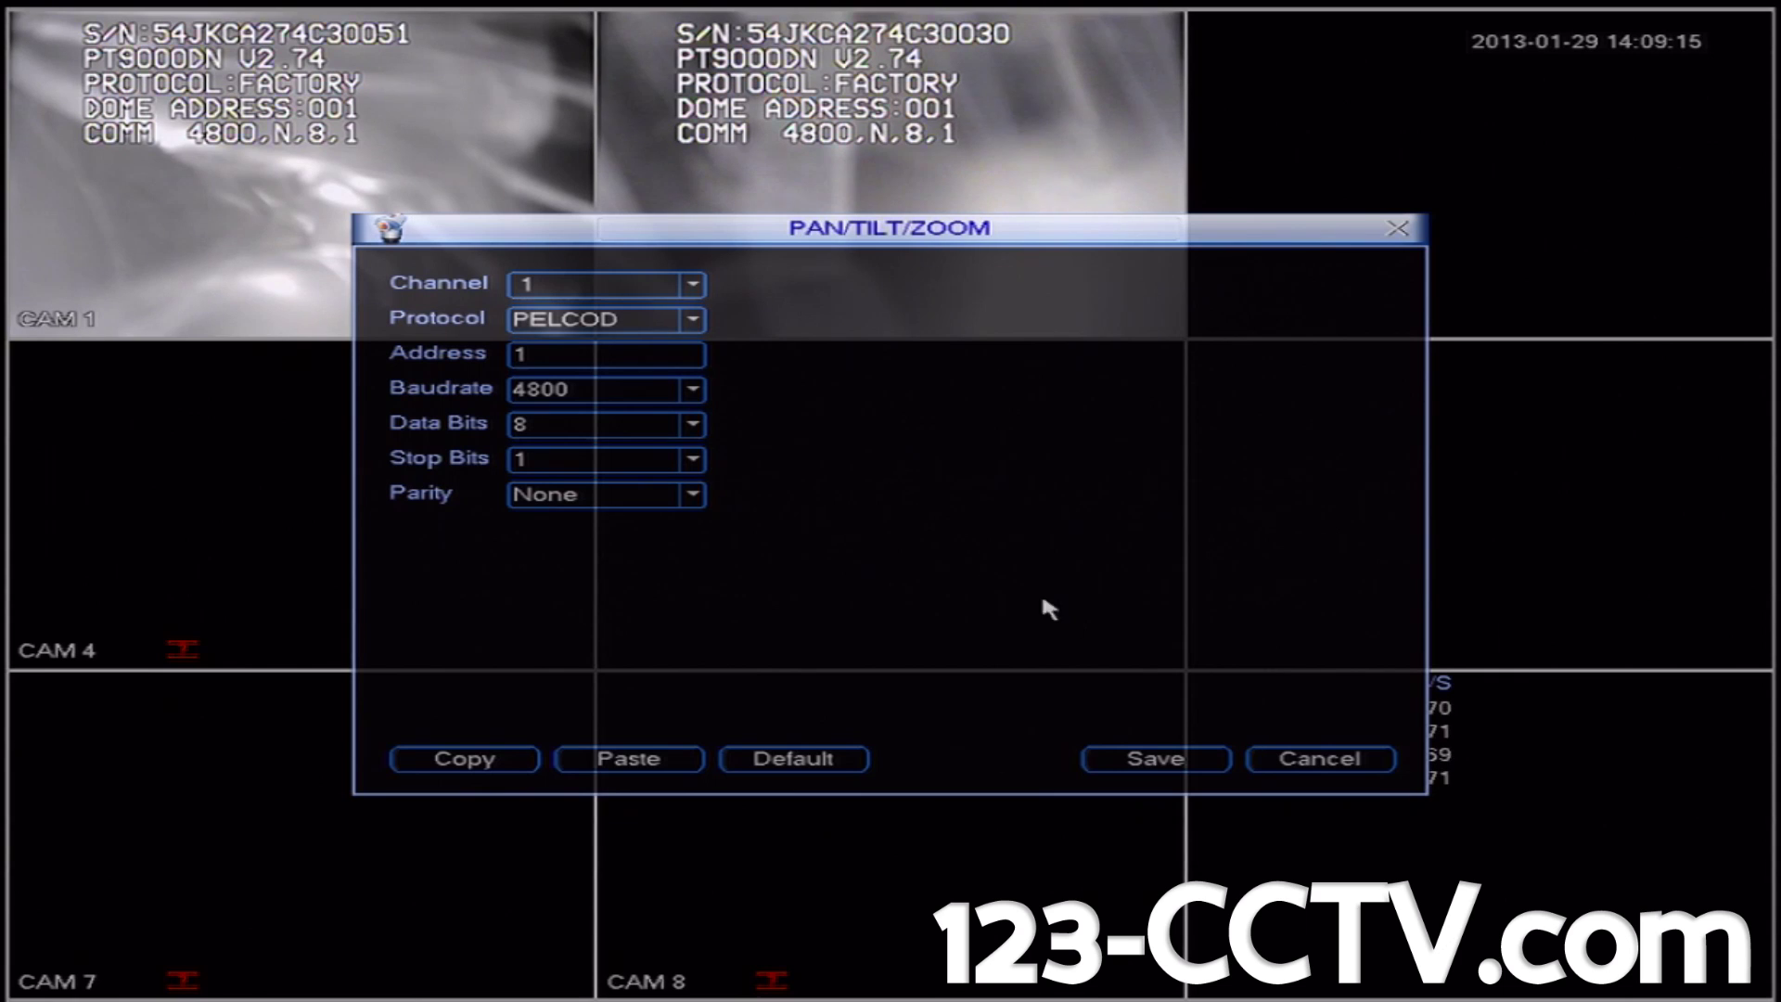
pyautogui.click(1166, 759)
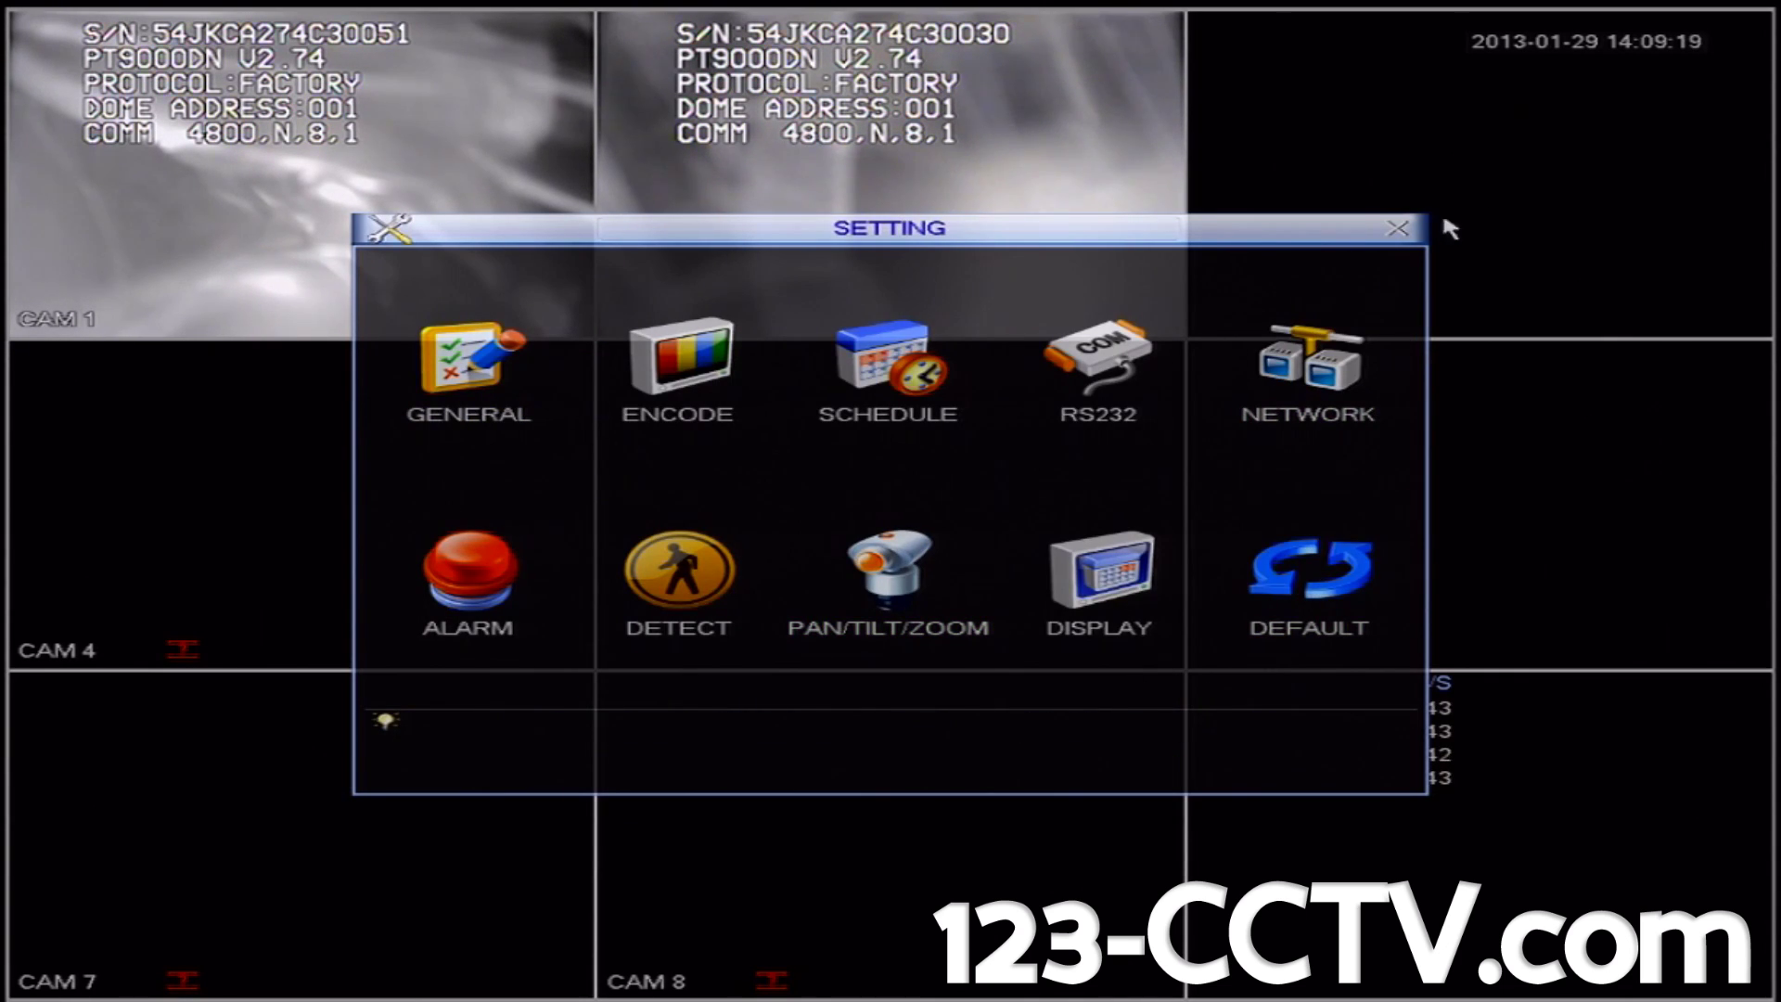
pyautogui.click(1397, 229)
pyautogui.click(1397, 229)
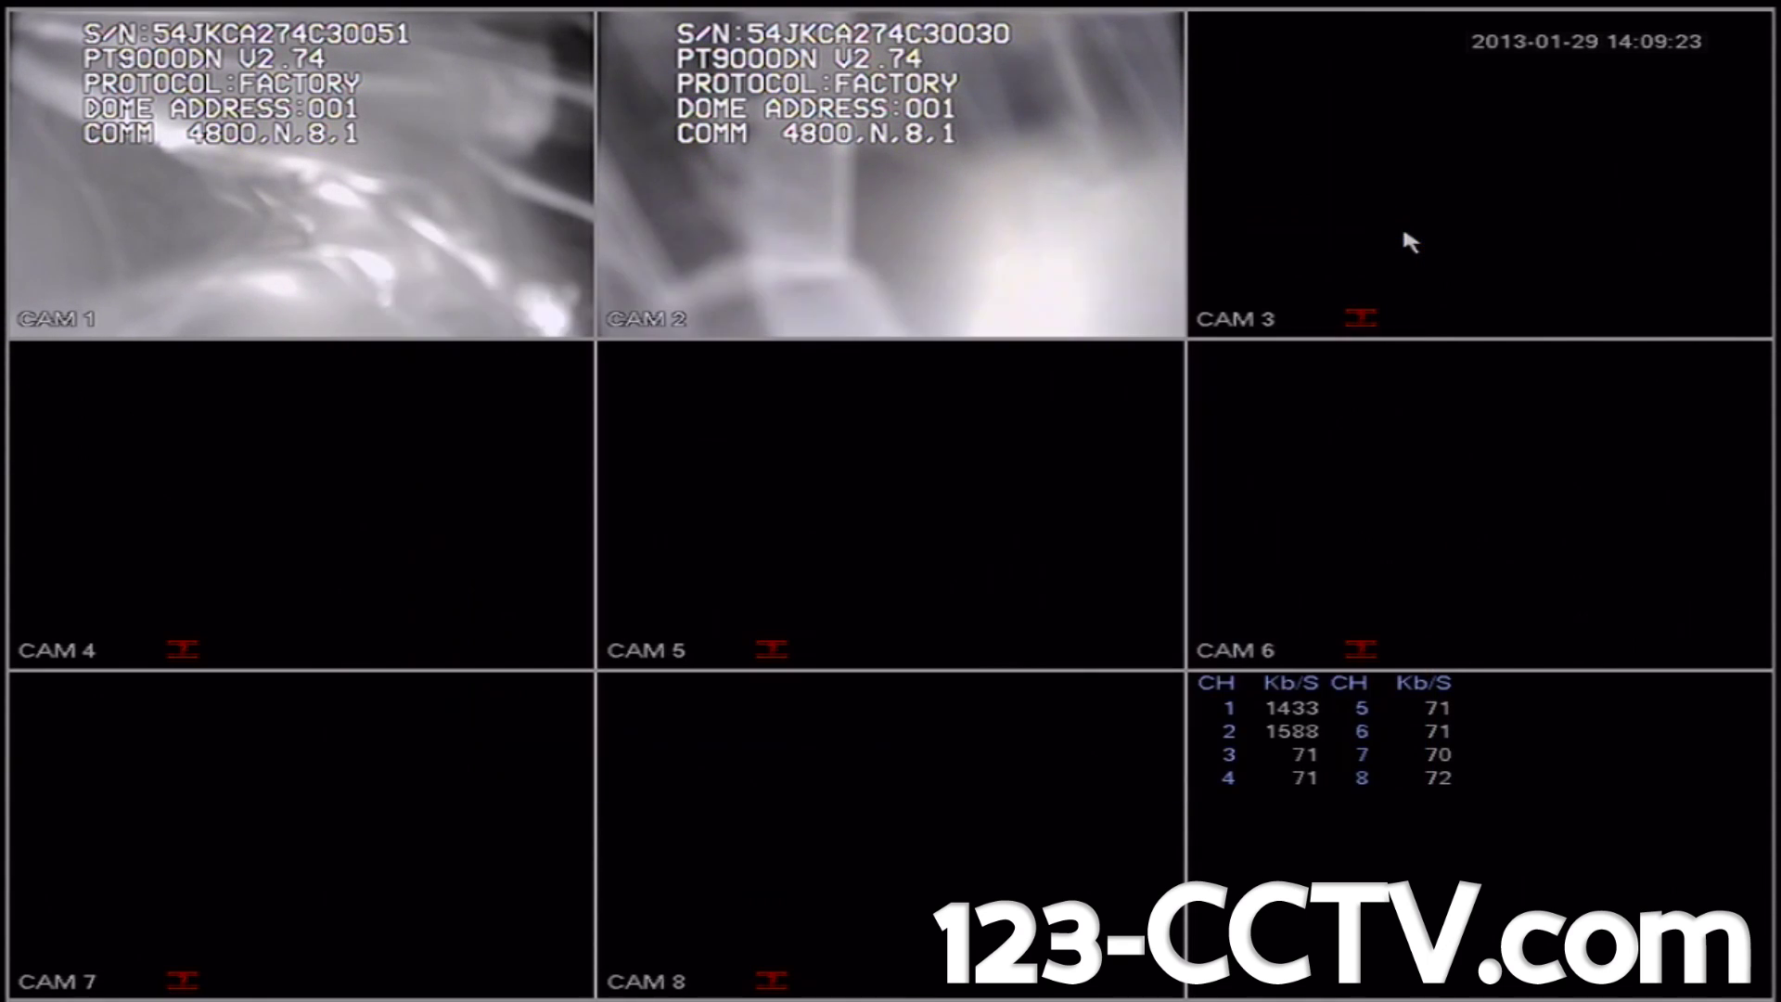
# - Show CAM 1 full screen and test its pan/tilt/zoom control by moving the dome left, up and down
pyautogui.doubleClick(379, 210)
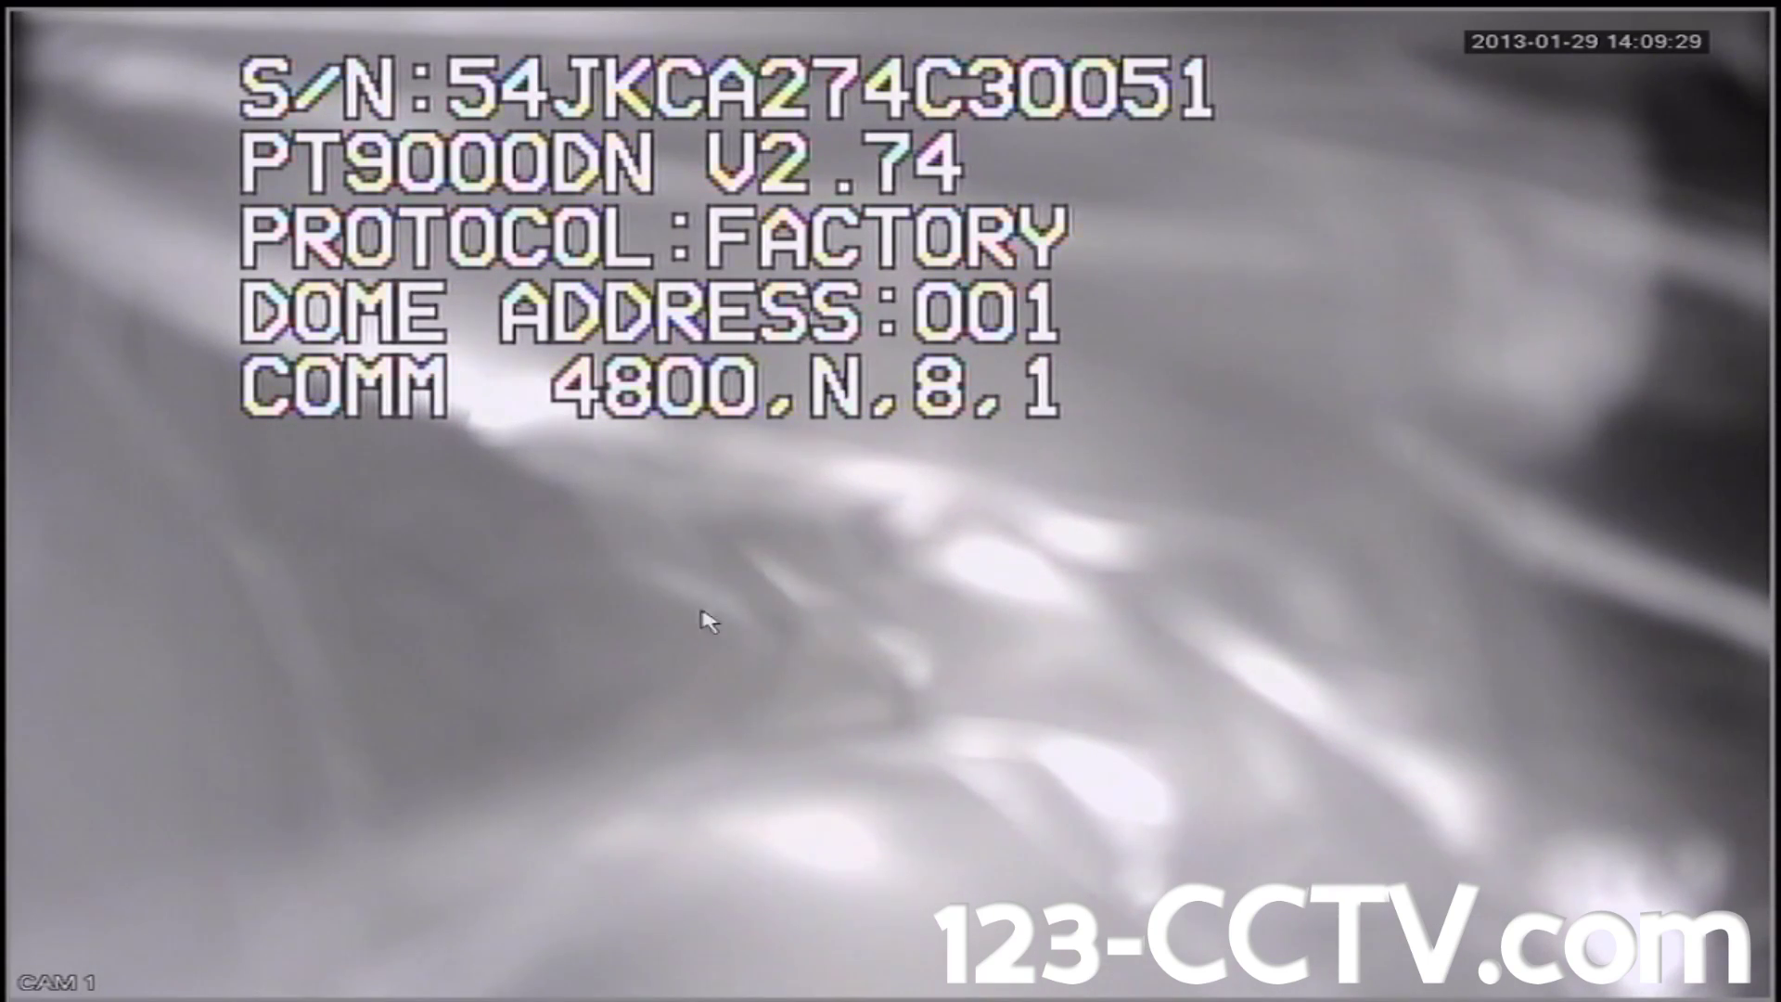
pyautogui.rightClick(708, 525)
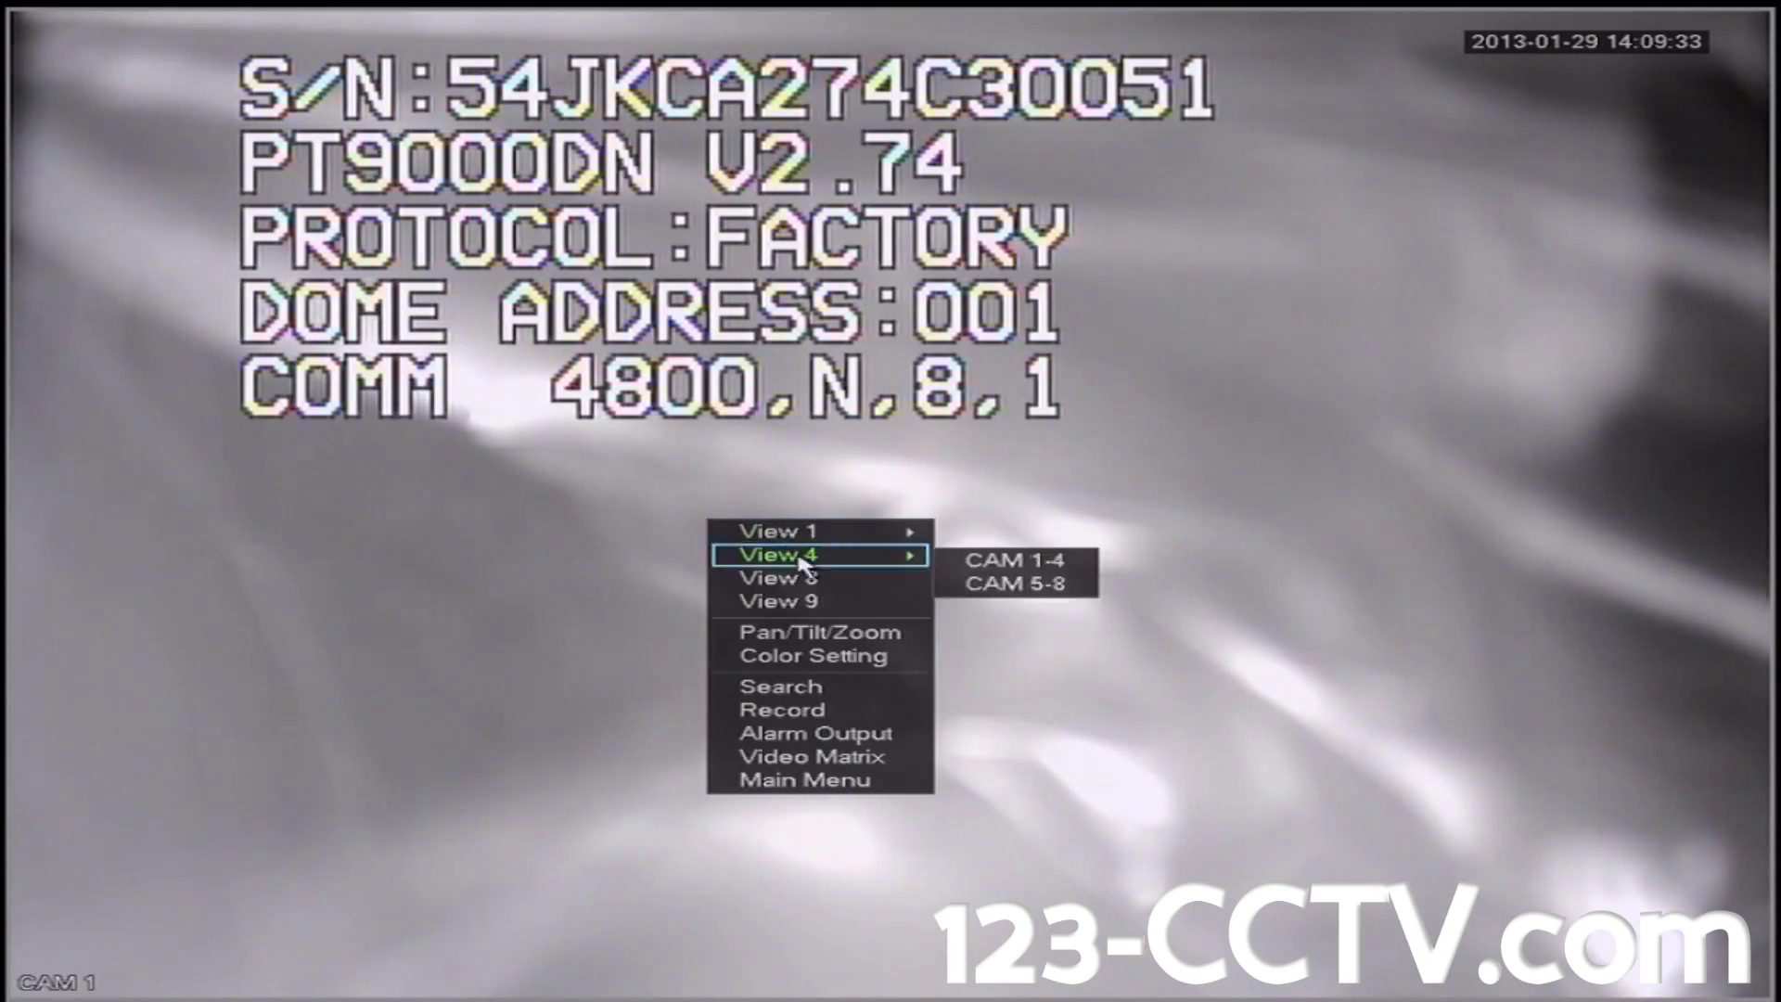
pyautogui.click(838, 638)
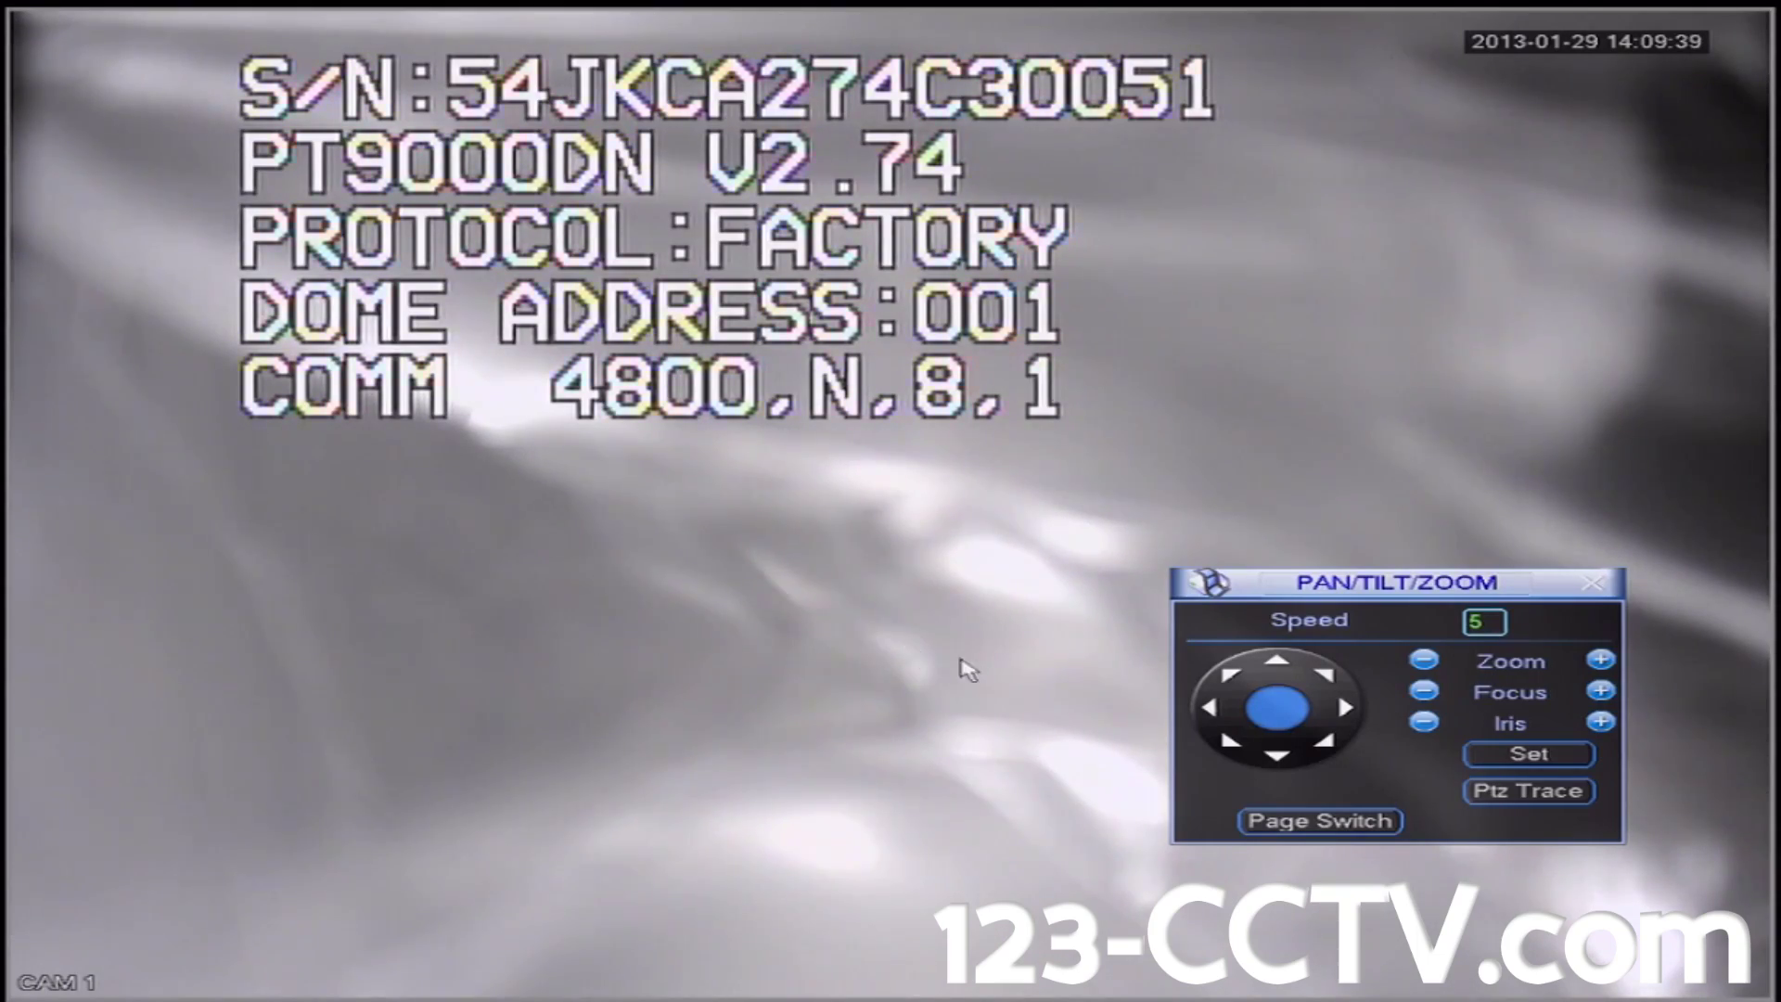
pyautogui.click(1224, 714)
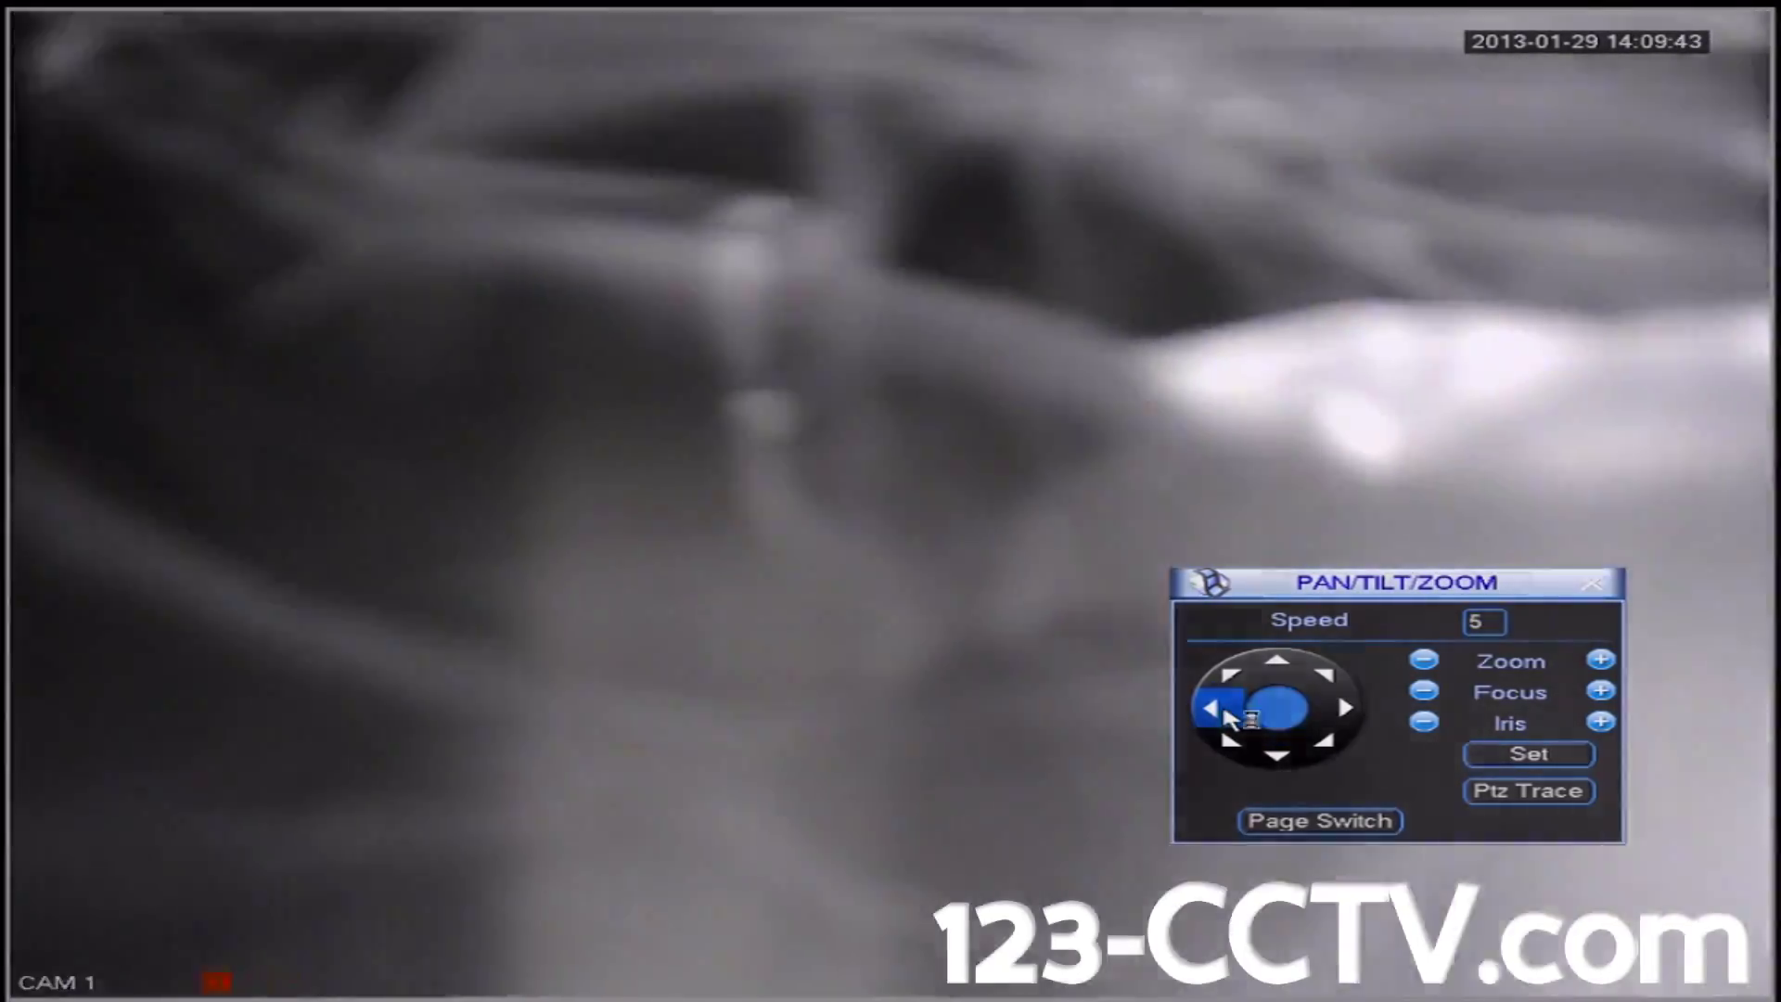
pyautogui.click(1276, 664)
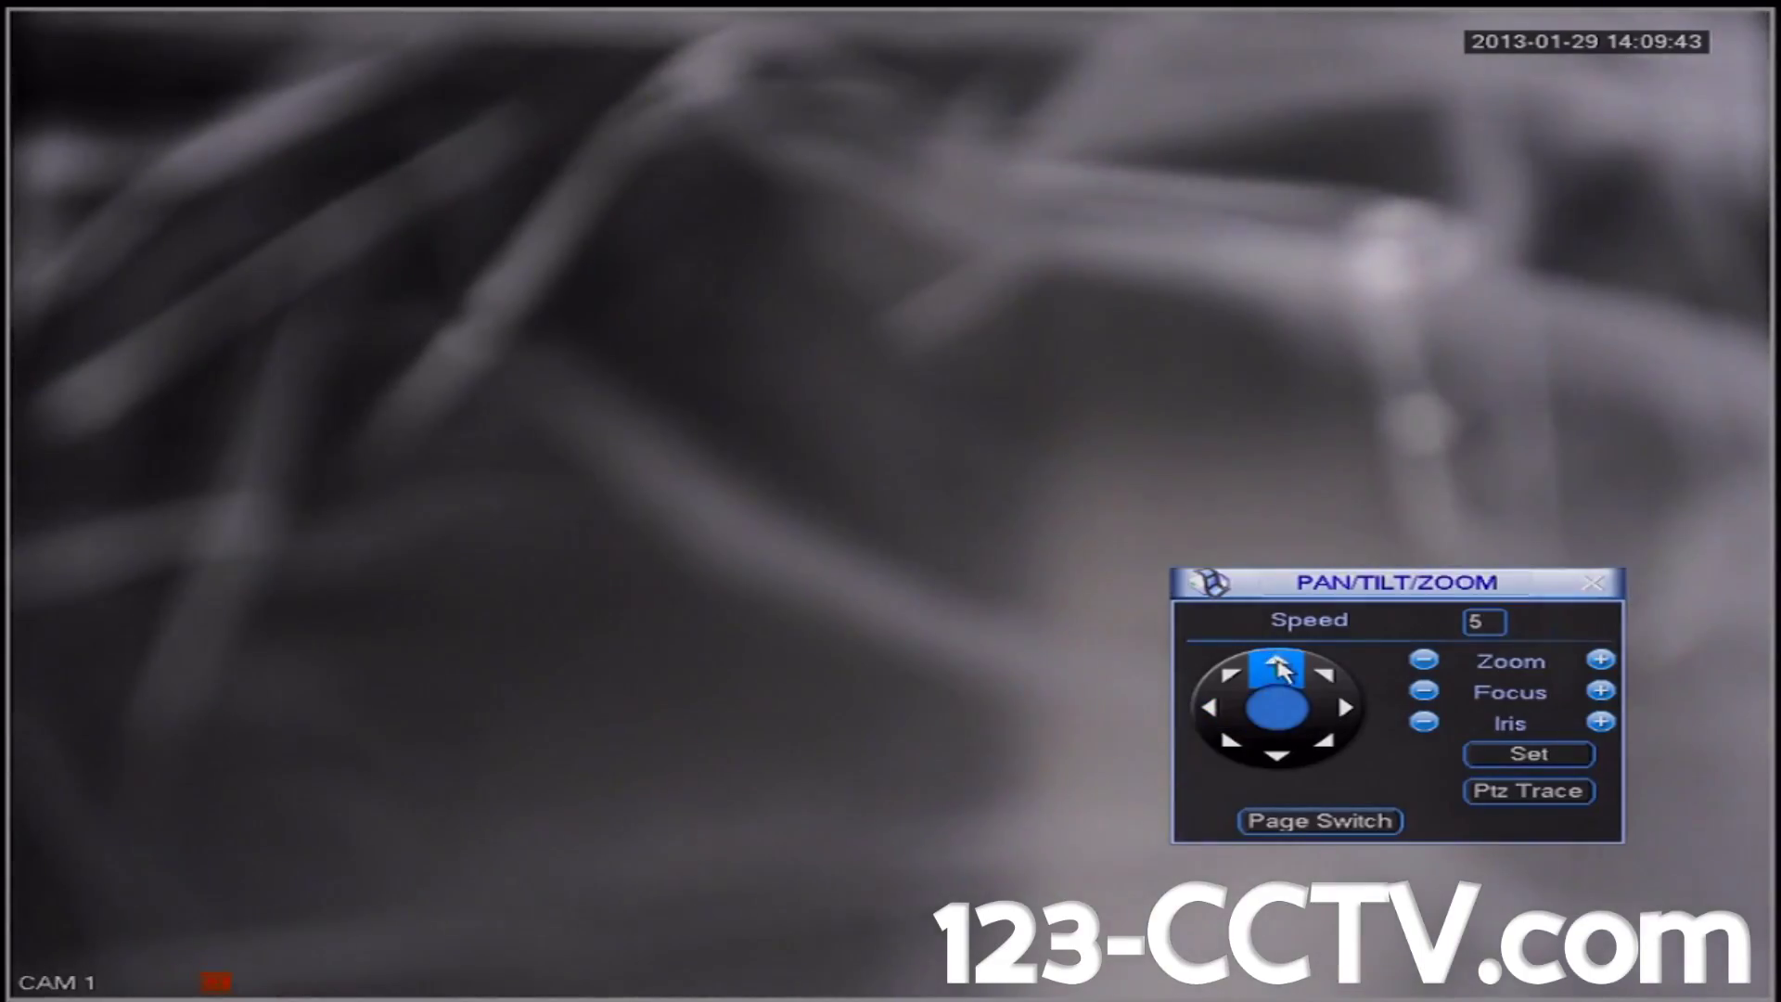
pyautogui.click(1278, 744)
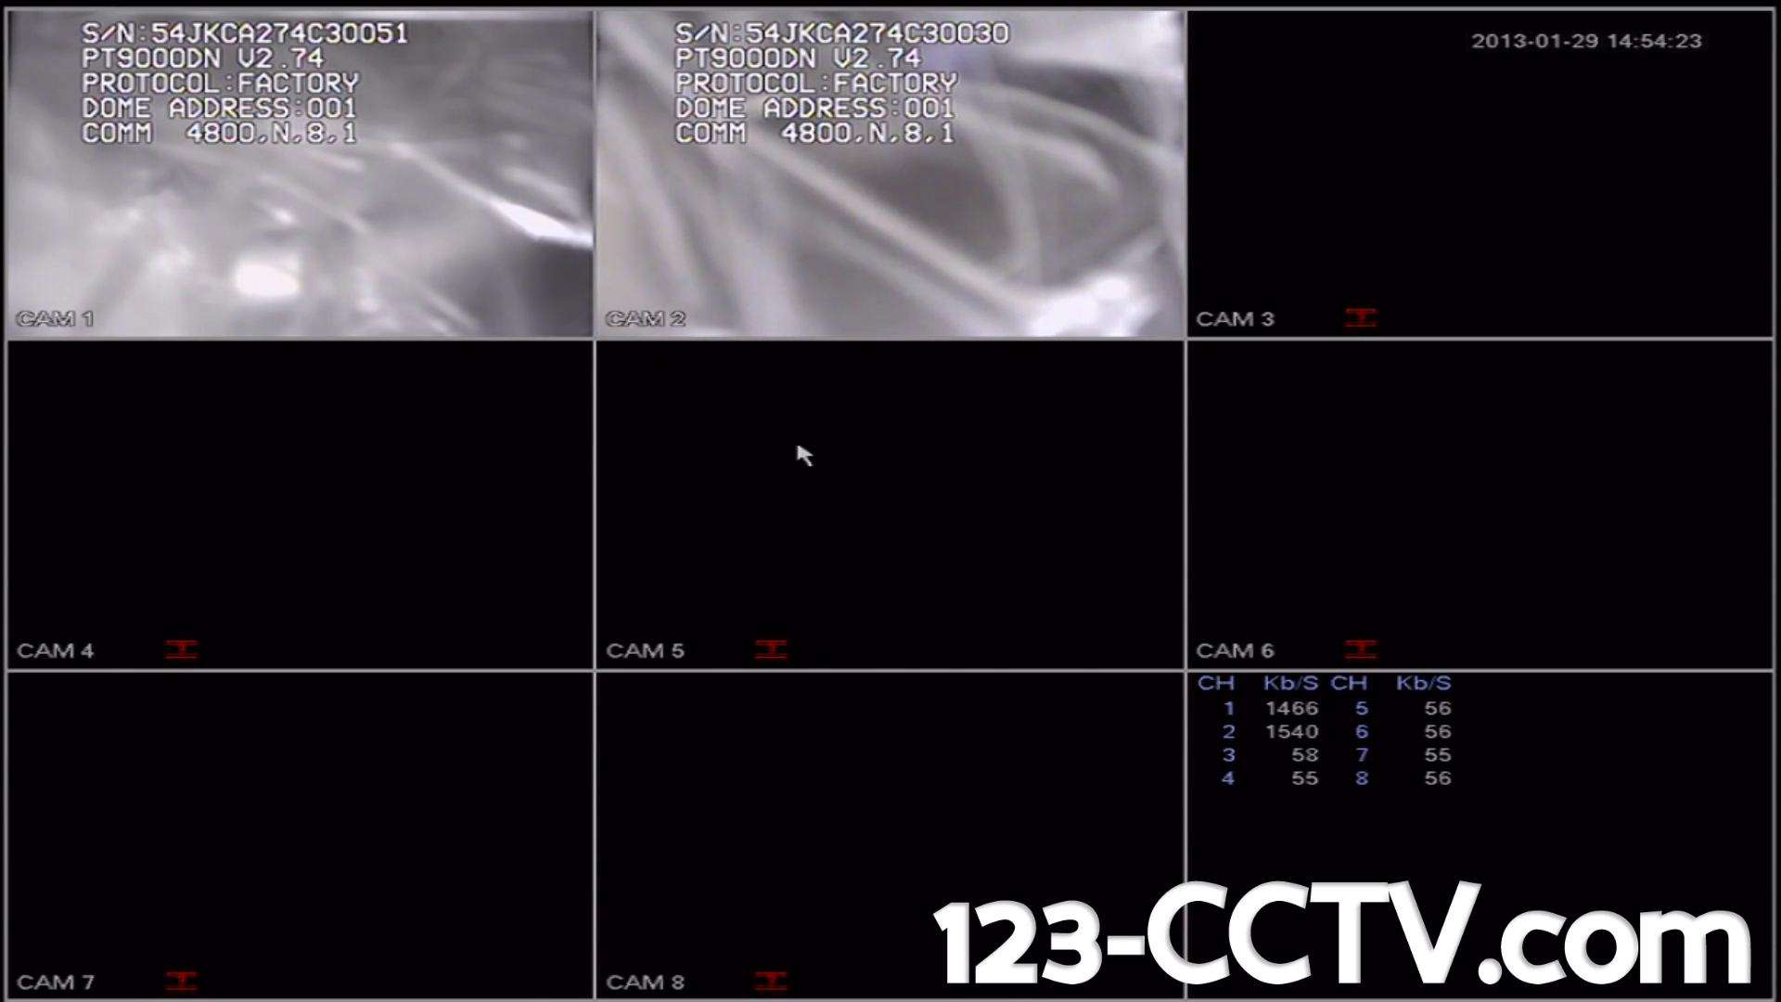
# - View CAM 1 and CAM 2 full screen in turn to compare their dome addresses, and return to the grid
pyautogui.doubleClick(246, 207)
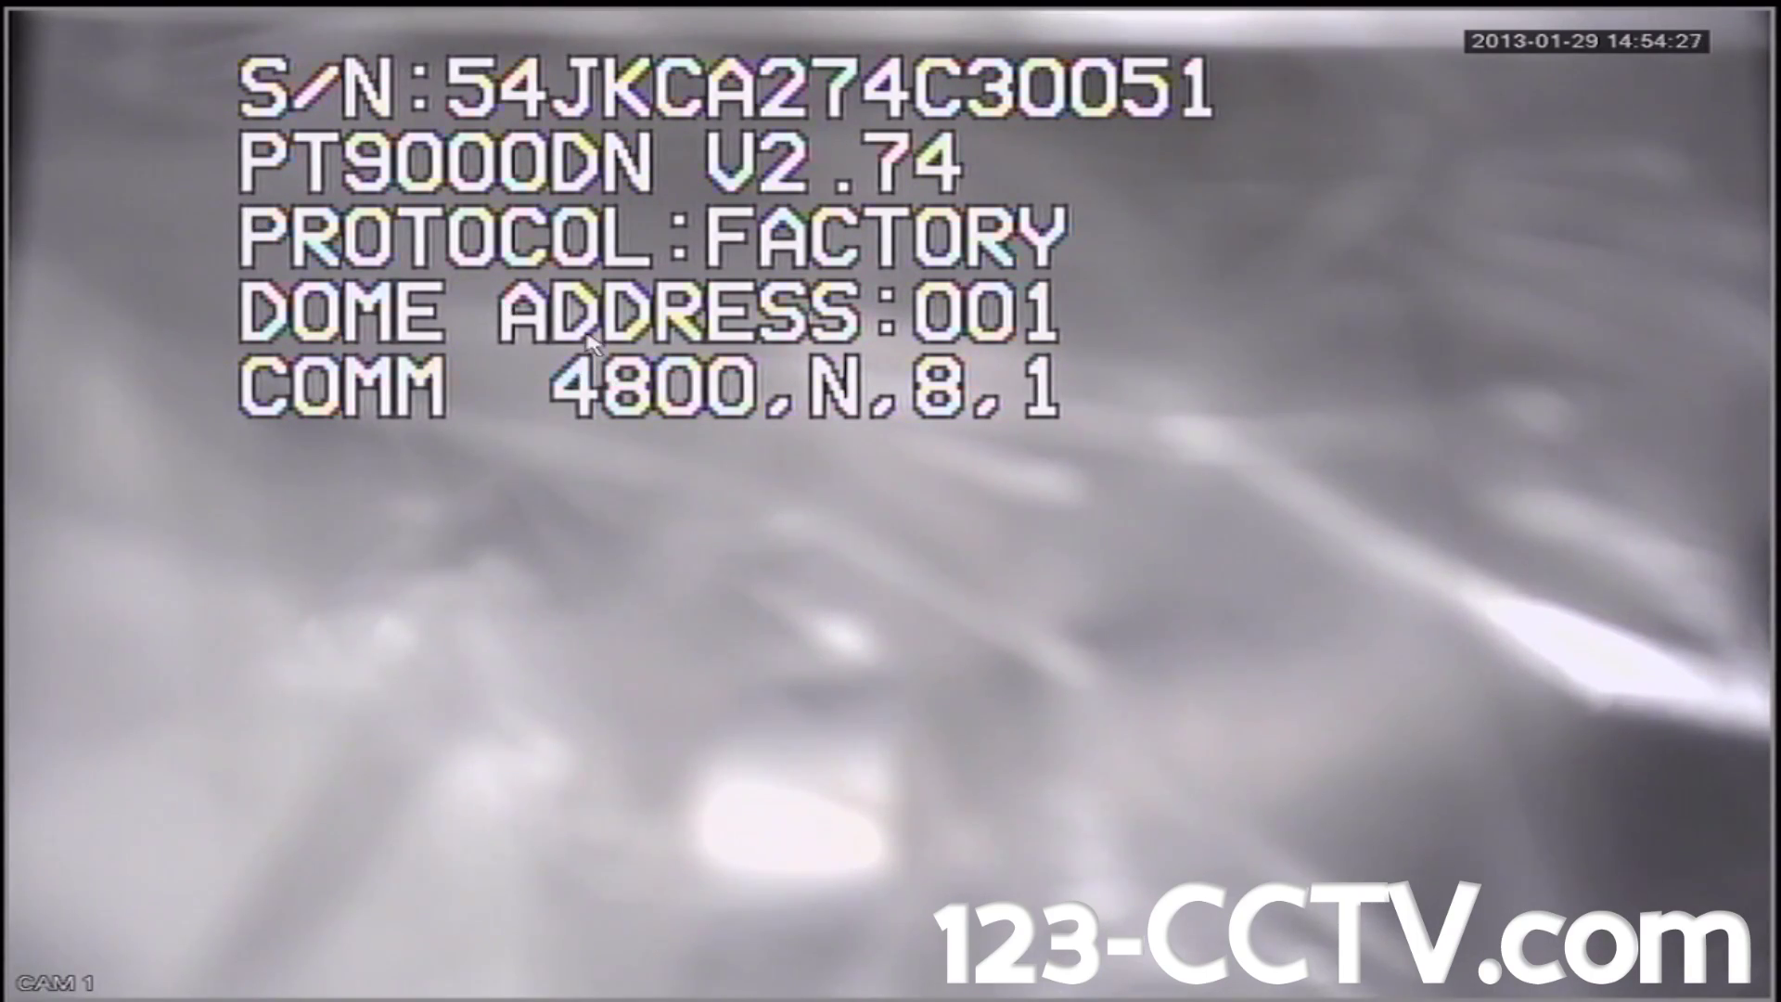
pyautogui.doubleClick(1073, 357)
pyautogui.doubleClick(953, 243)
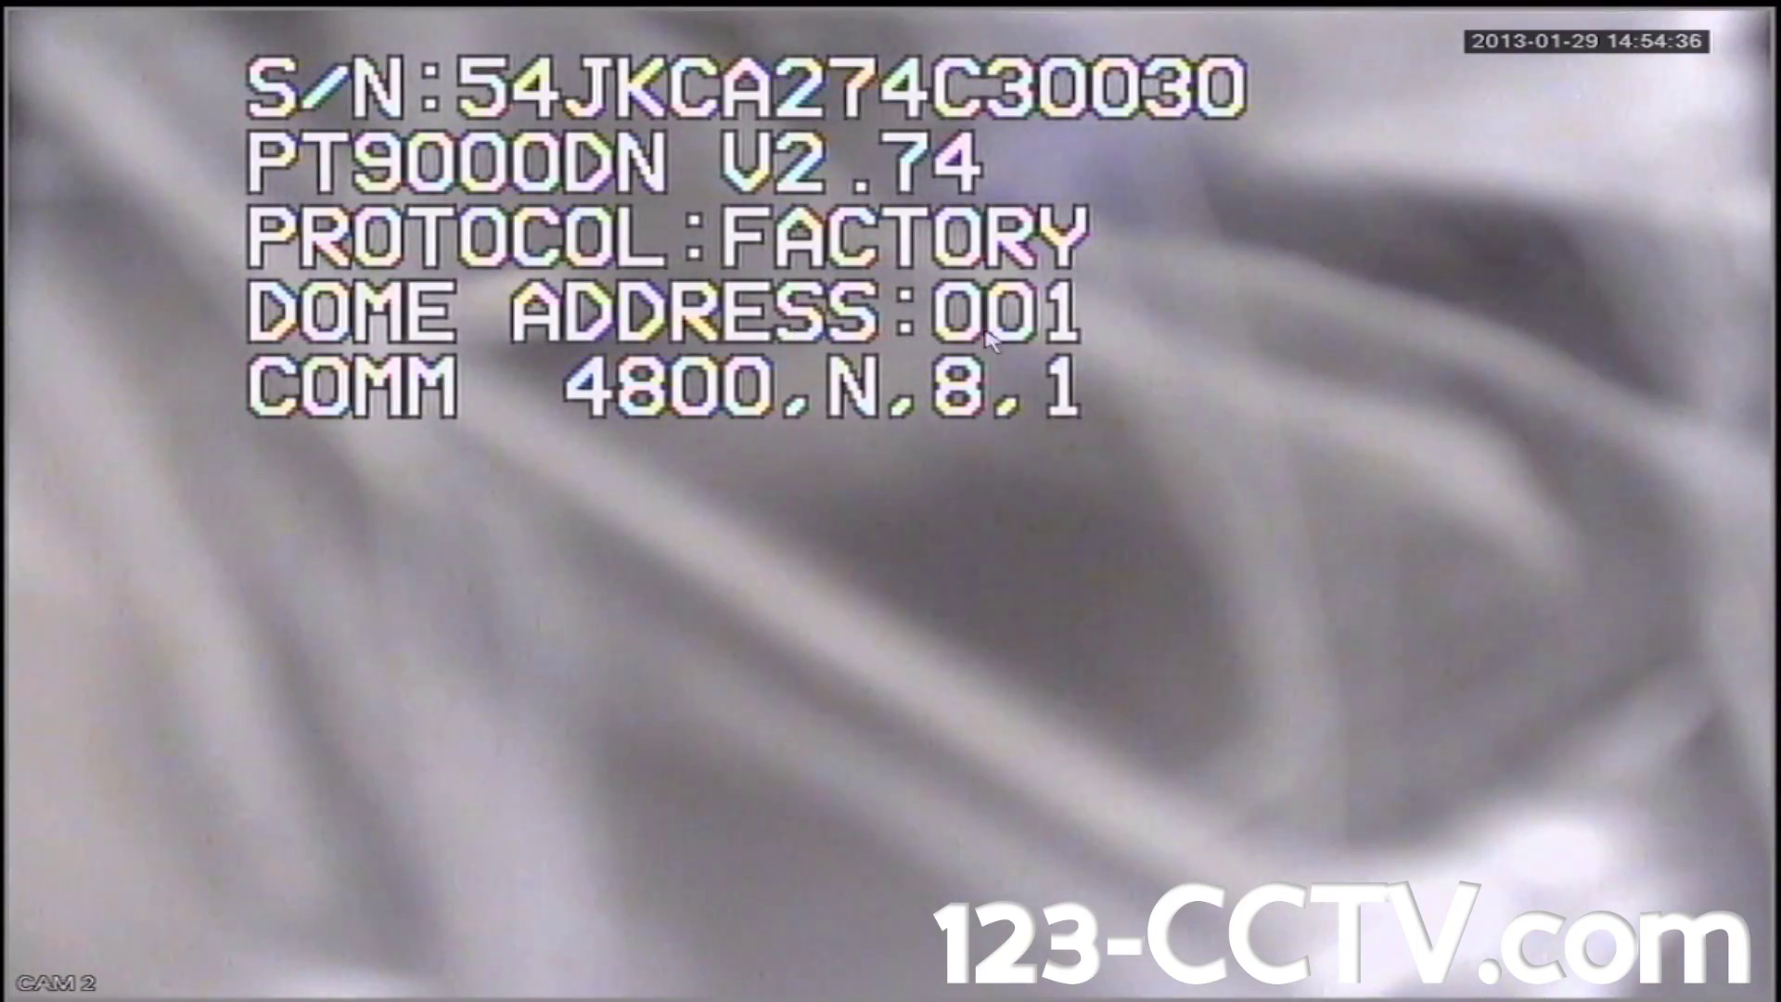
pyautogui.doubleClick(1181, 351)
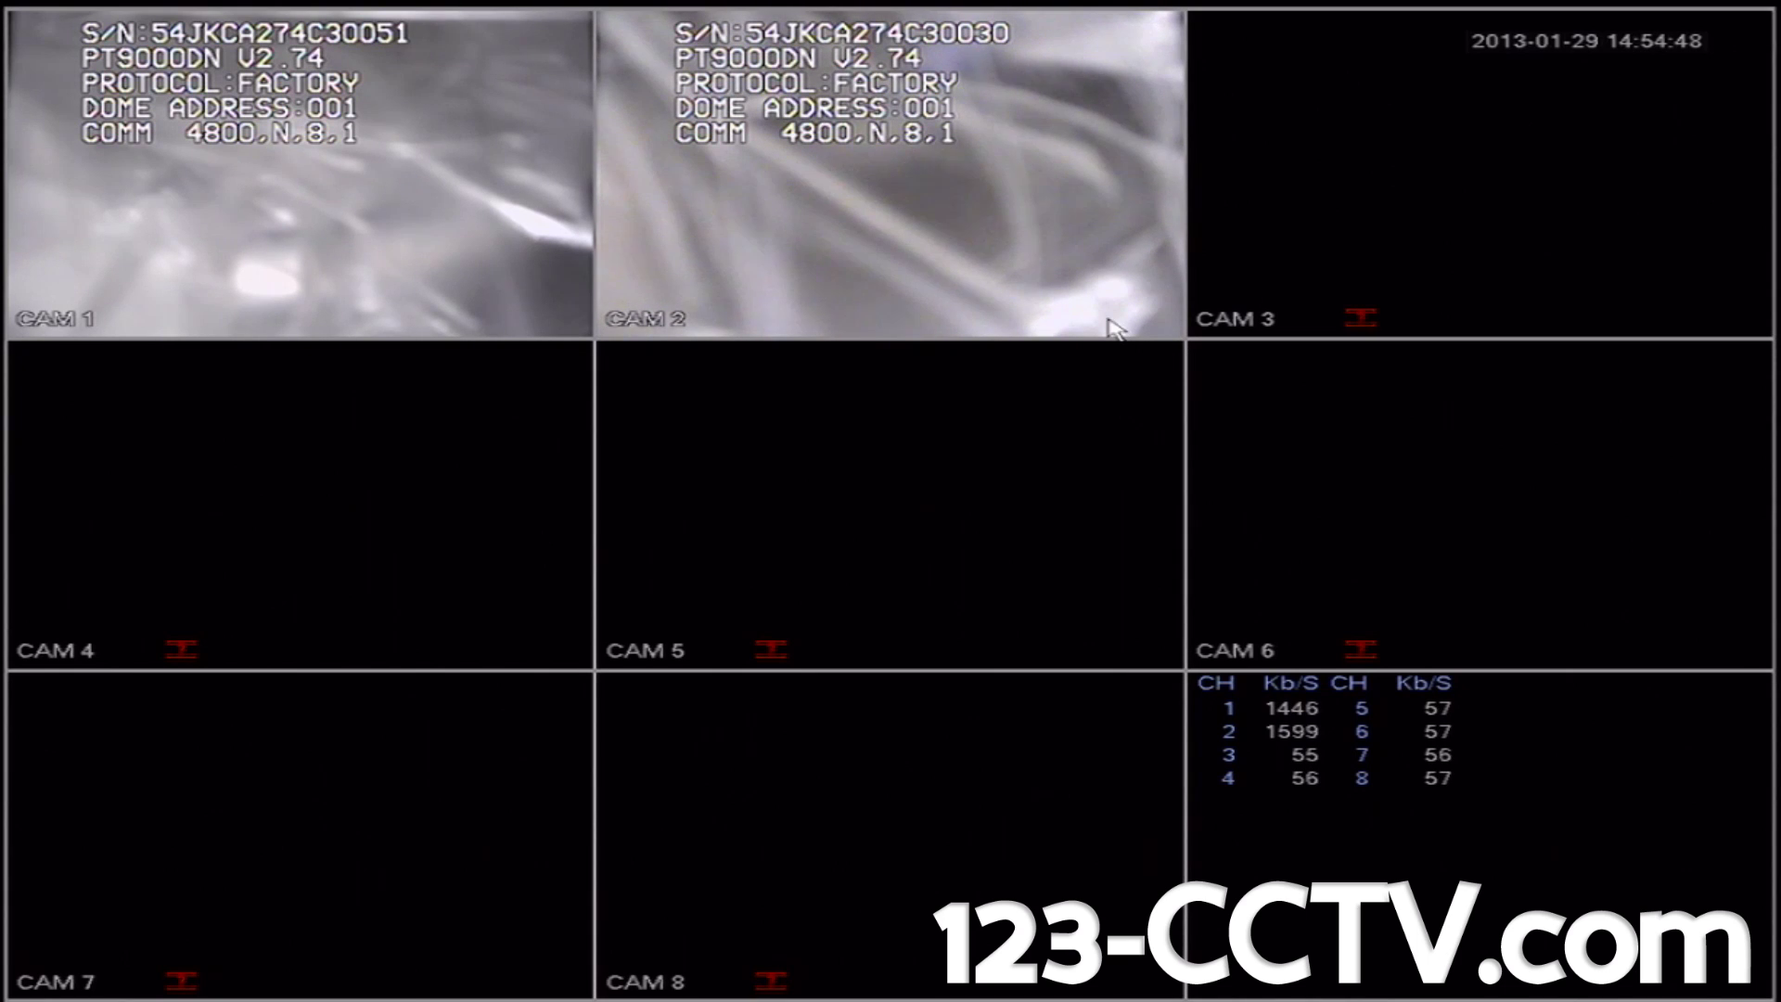
# - In the pan/tilt/zoom settings, select channel 2 and set its protocol to PELCOD
pyautogui.rightClick(920, 276)
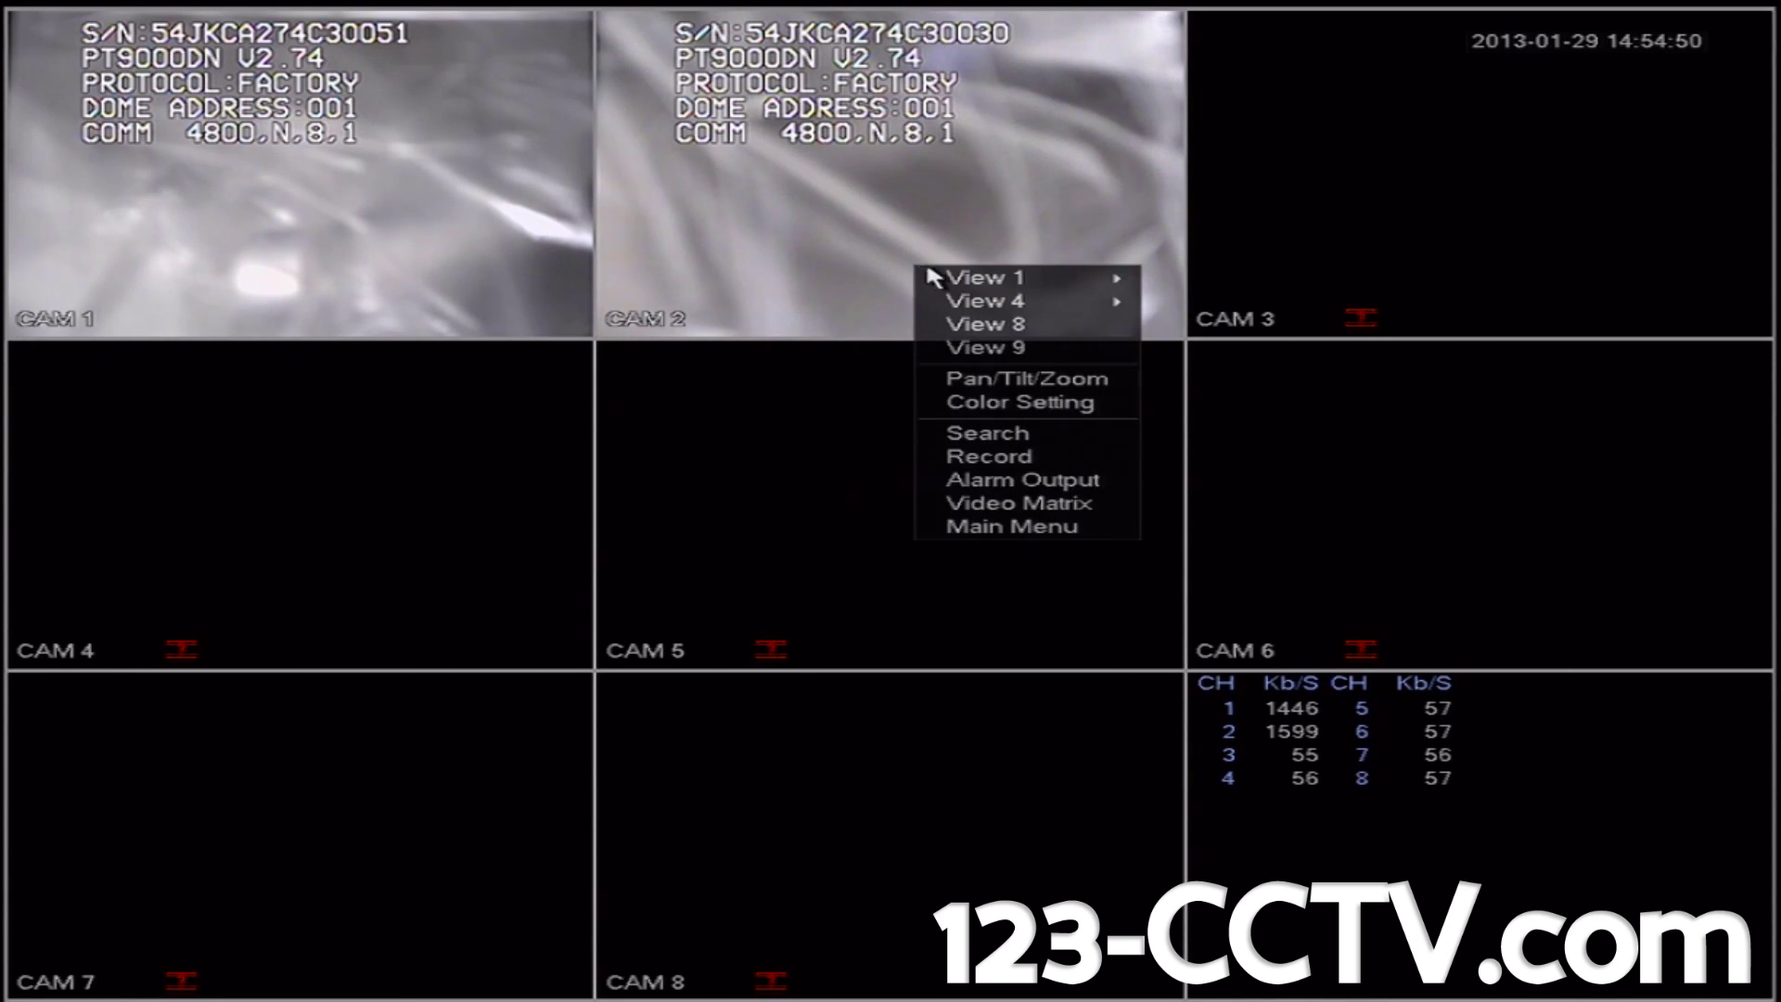
pyautogui.click(1029, 527)
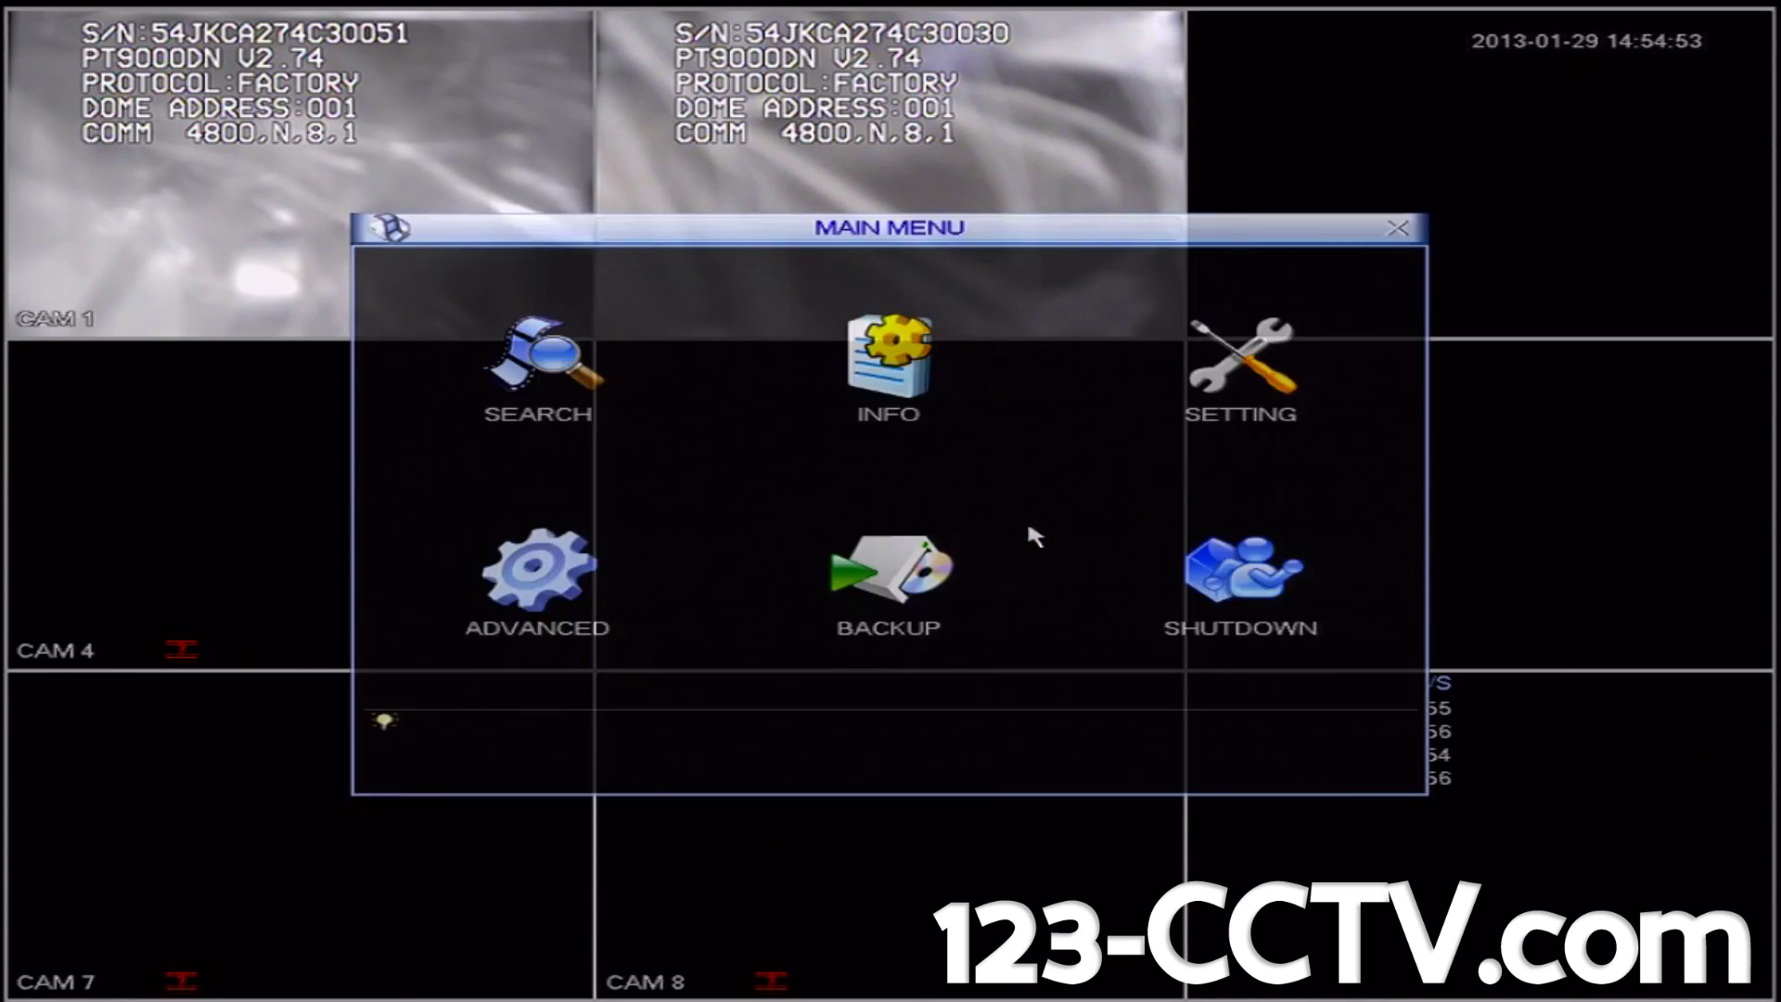
pyautogui.click(1256, 383)
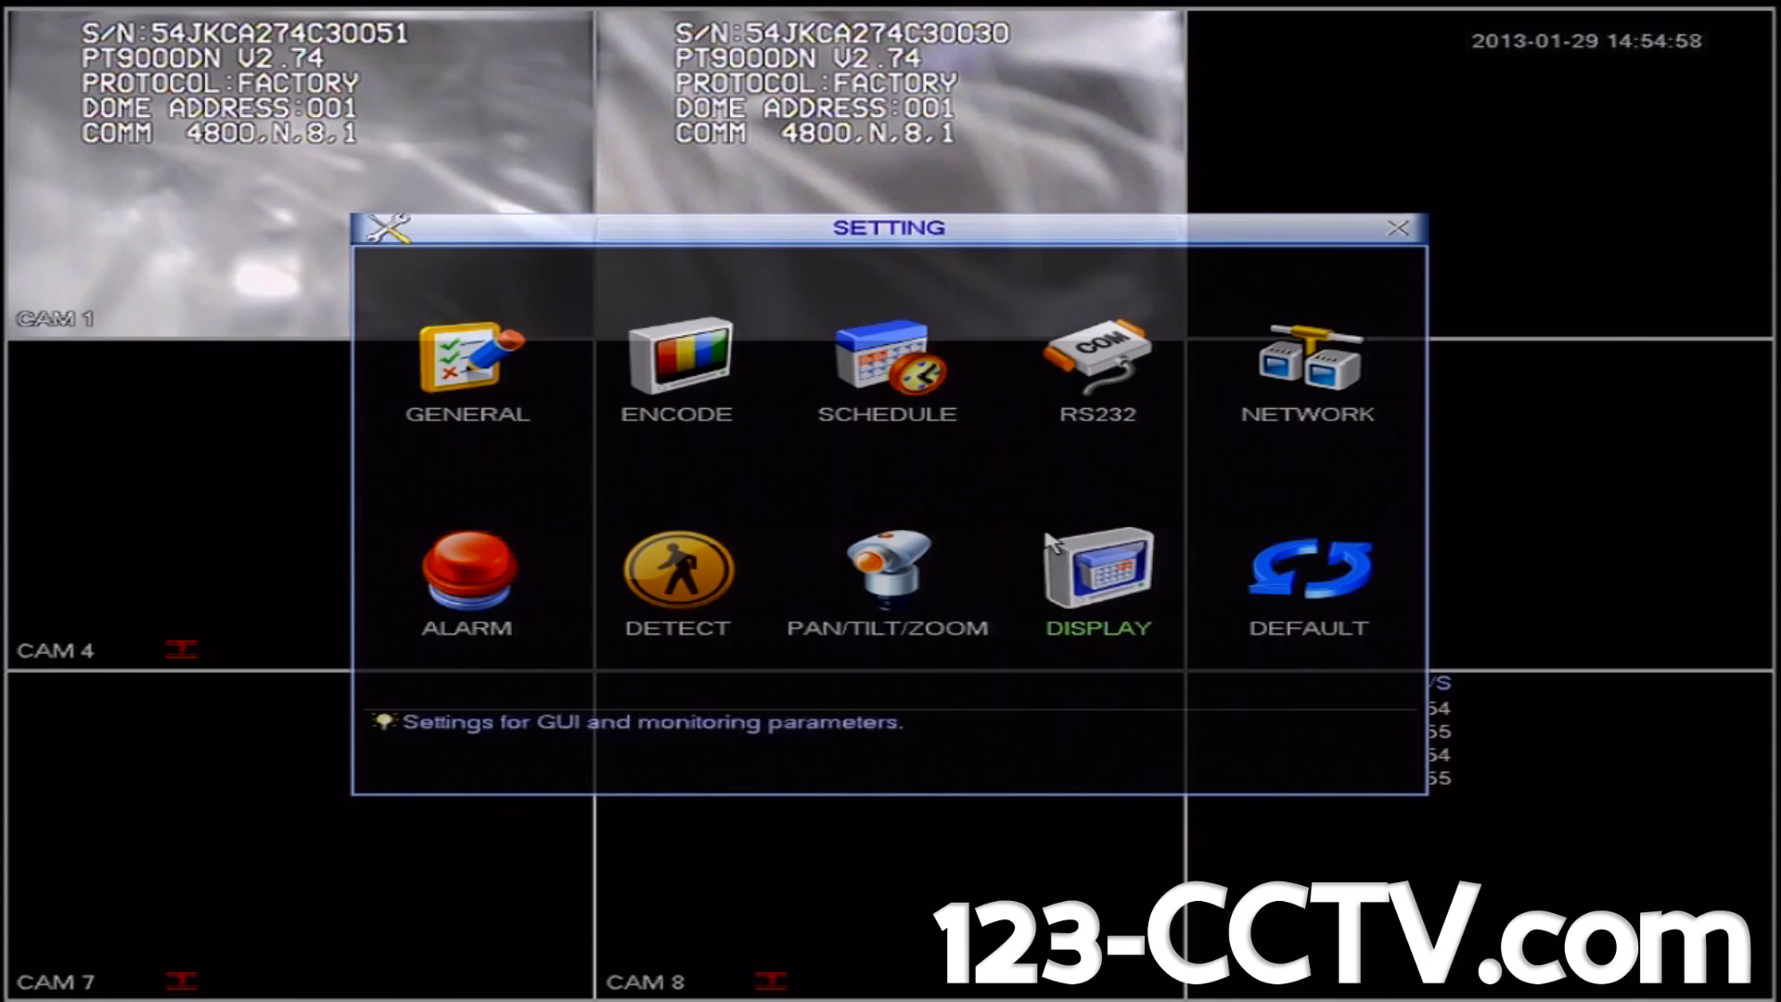
pyautogui.click(882, 588)
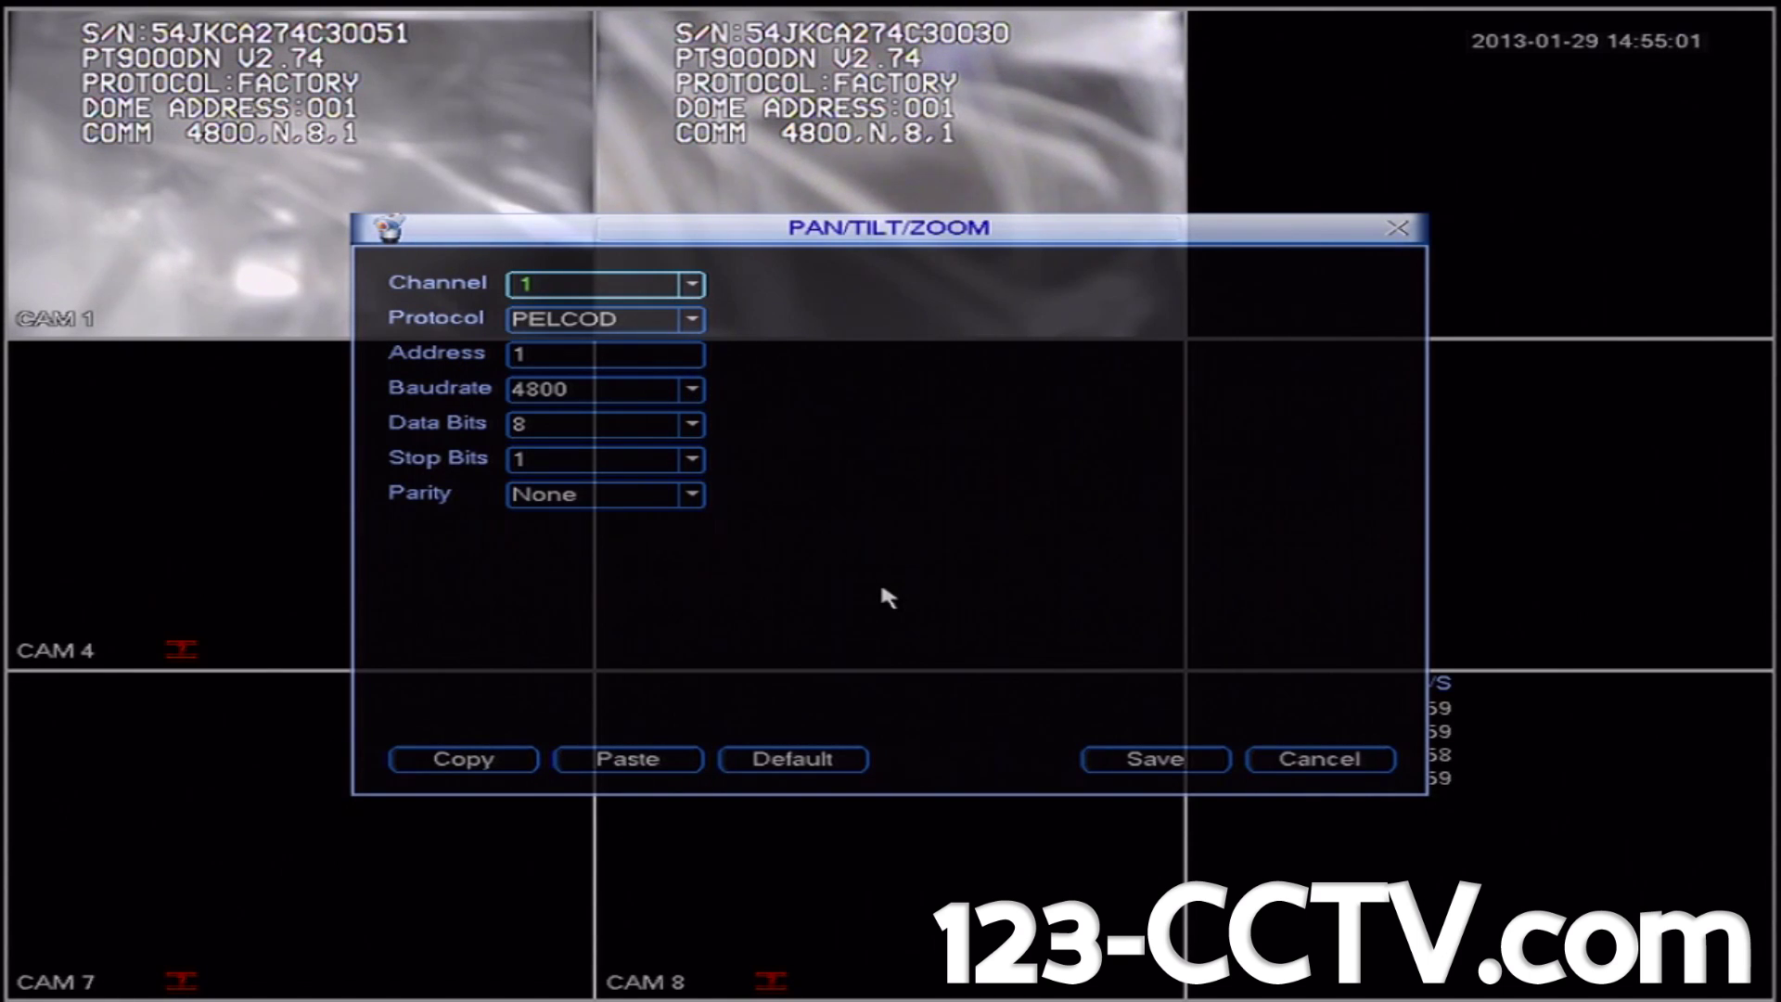
pyautogui.click(685, 293)
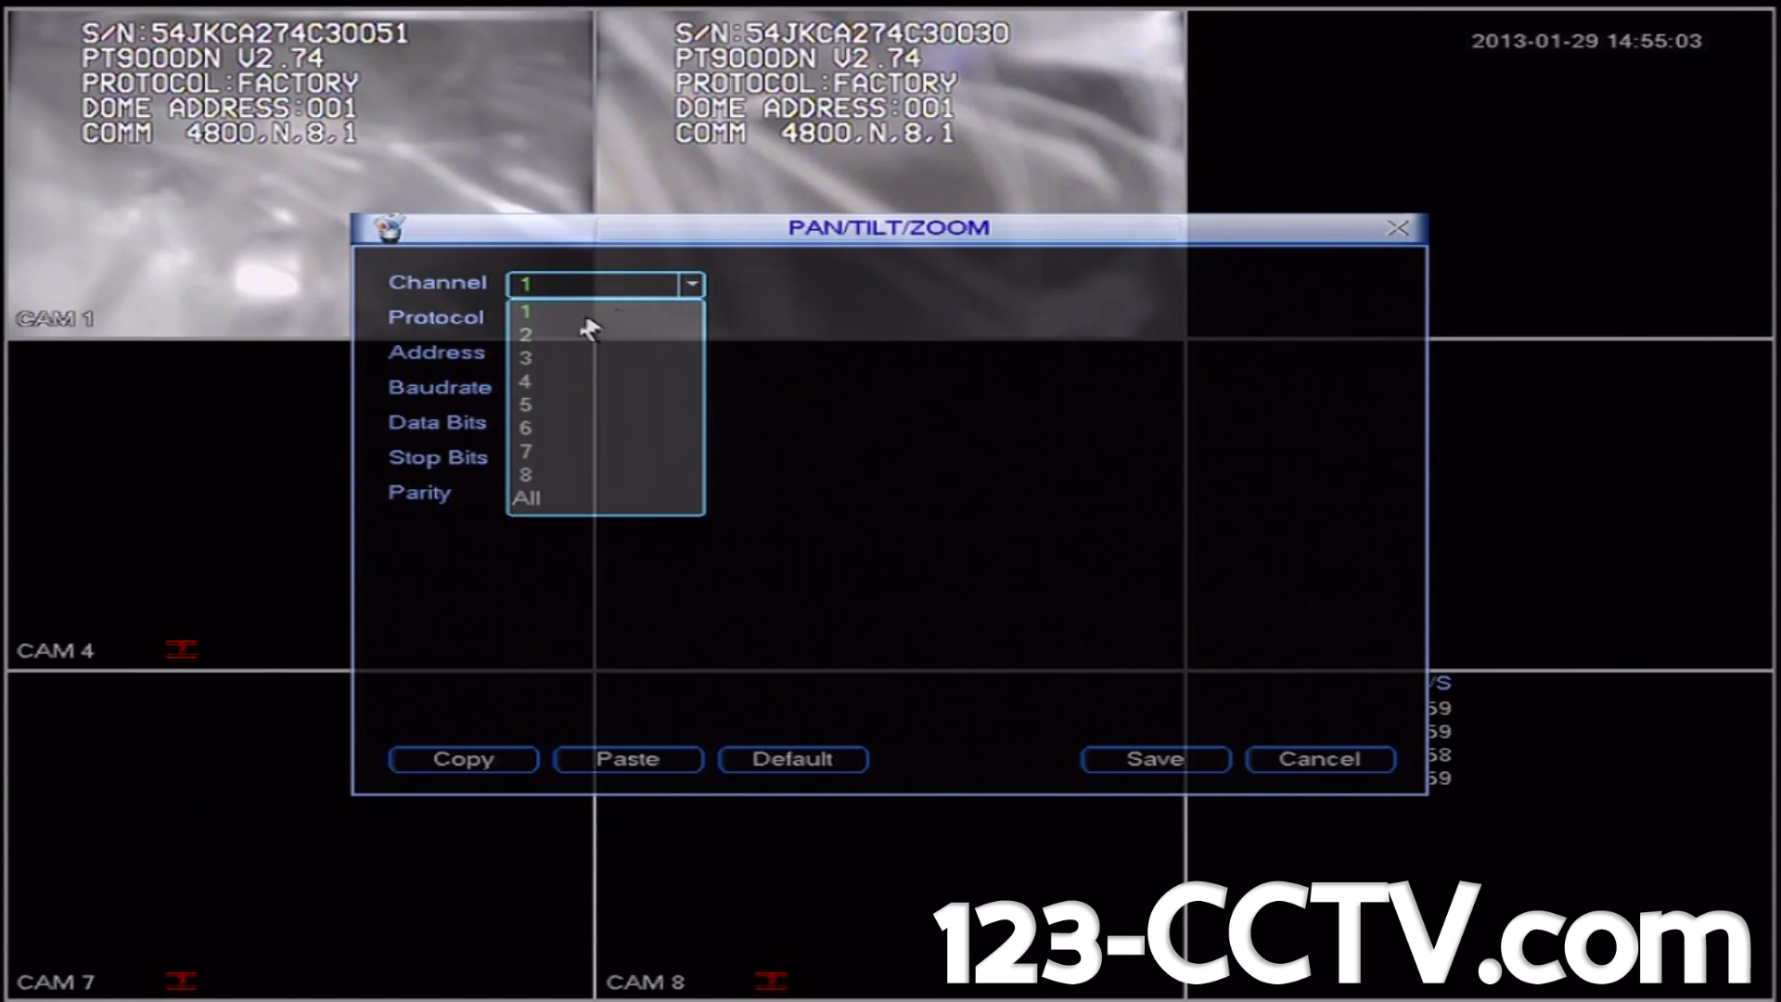
pyautogui.click(531, 335)
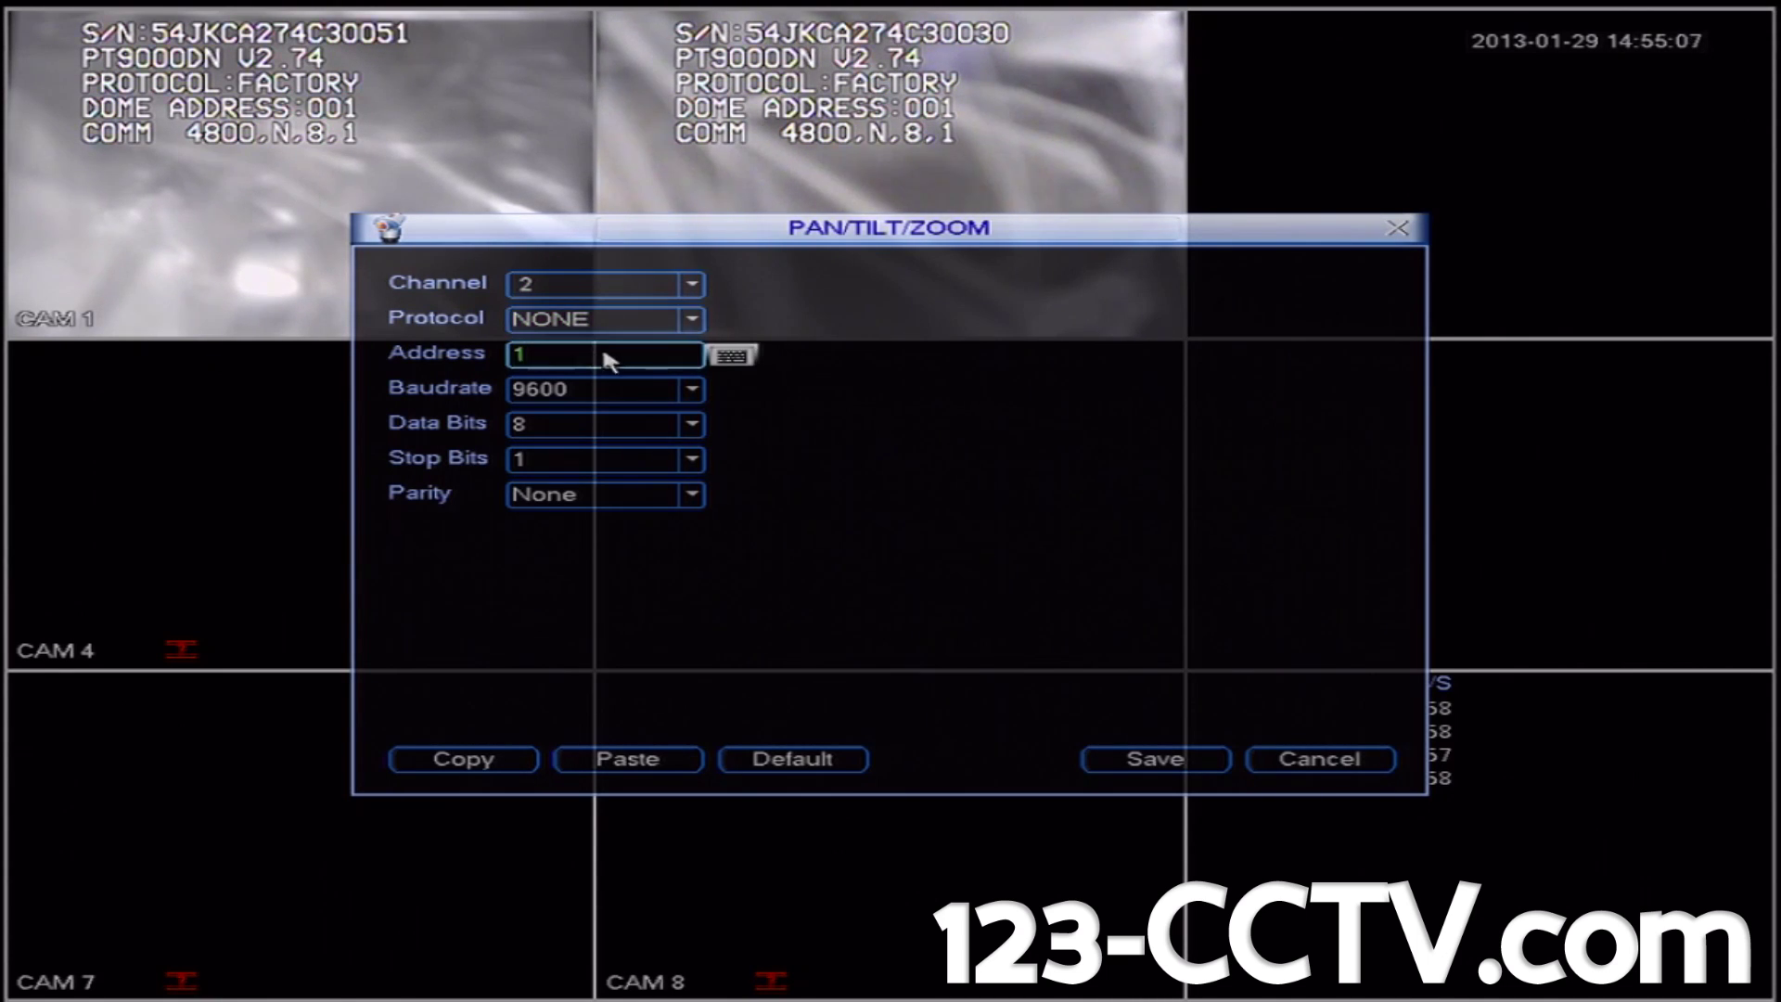
pyautogui.click(664, 330)
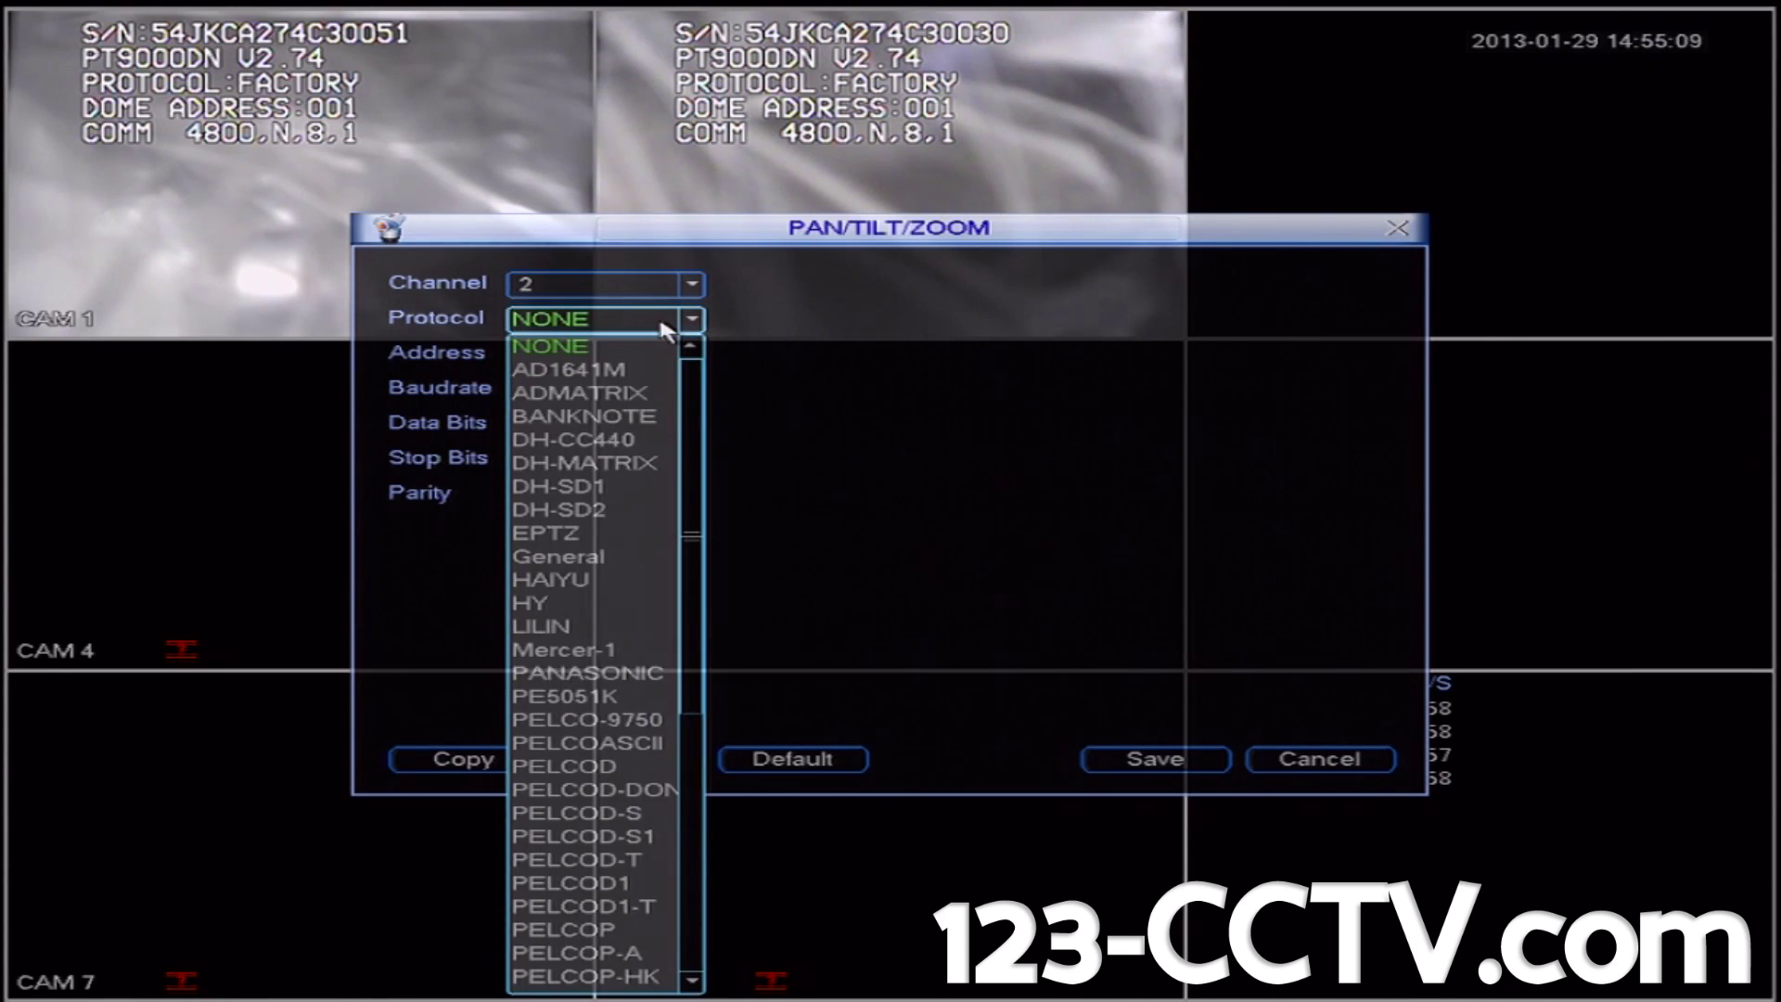
pyautogui.click(610, 768)
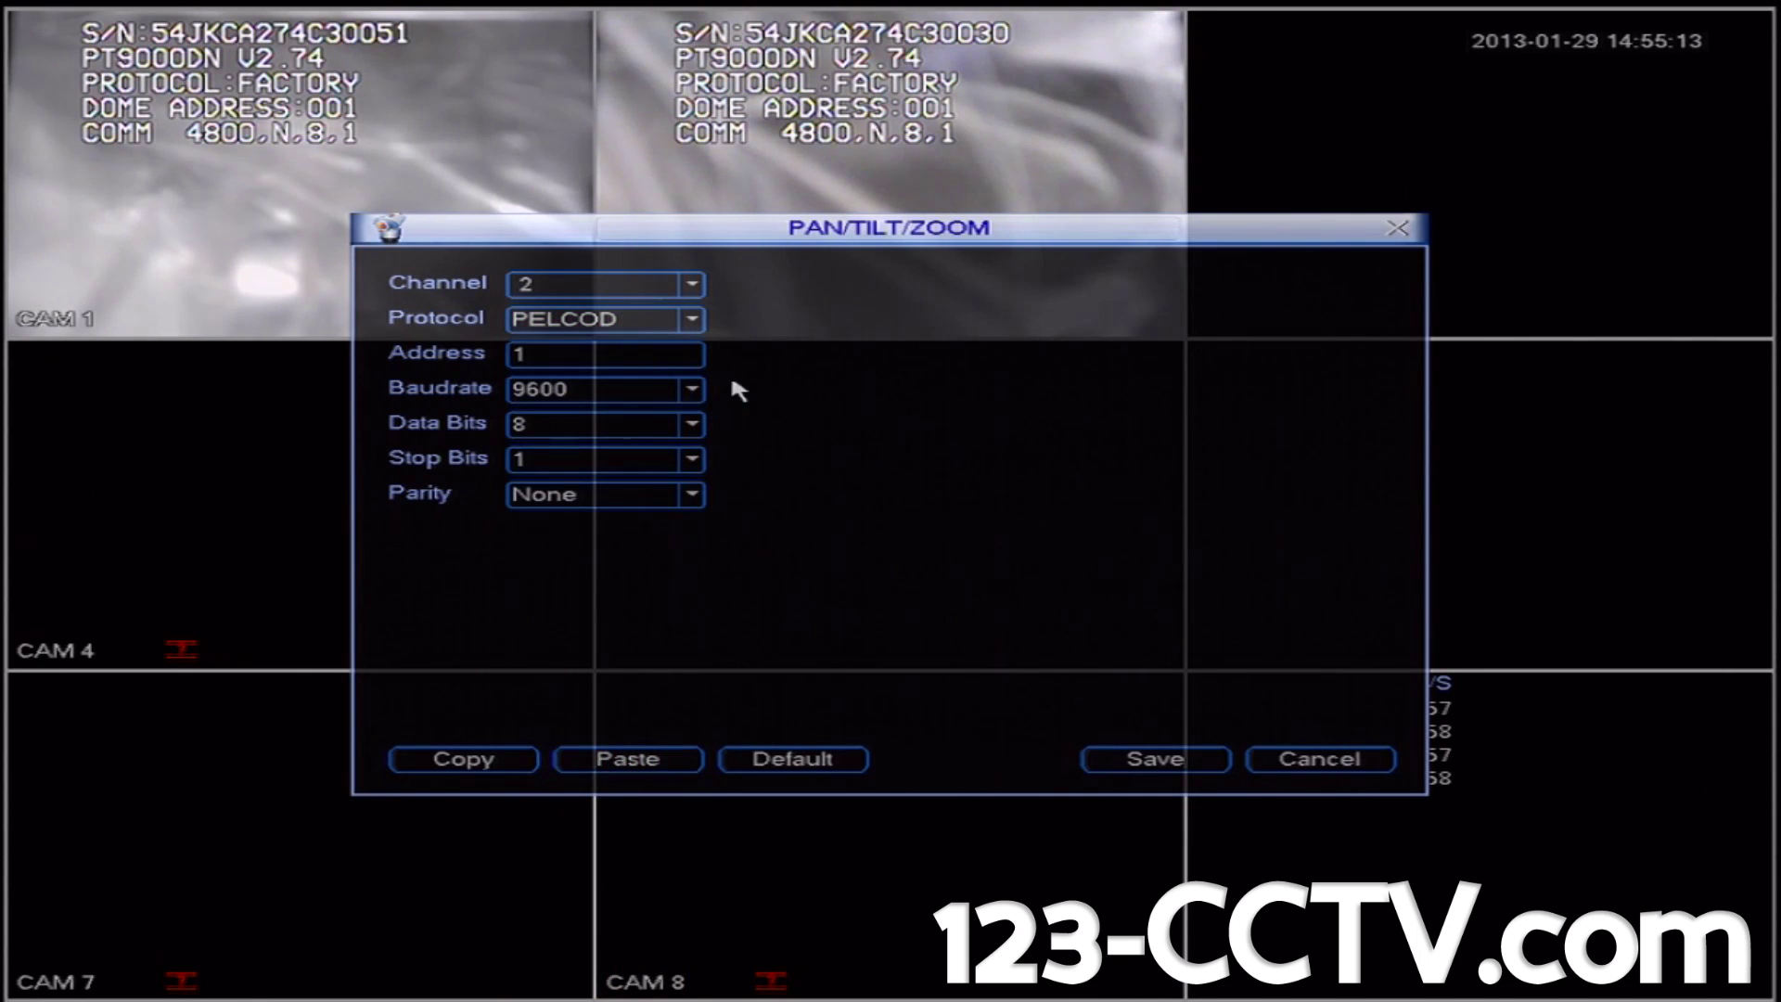
# - Set channel 2's baud rate to 4800, save the PTZ settings and return to the live camera grid
pyautogui.click(694, 393)
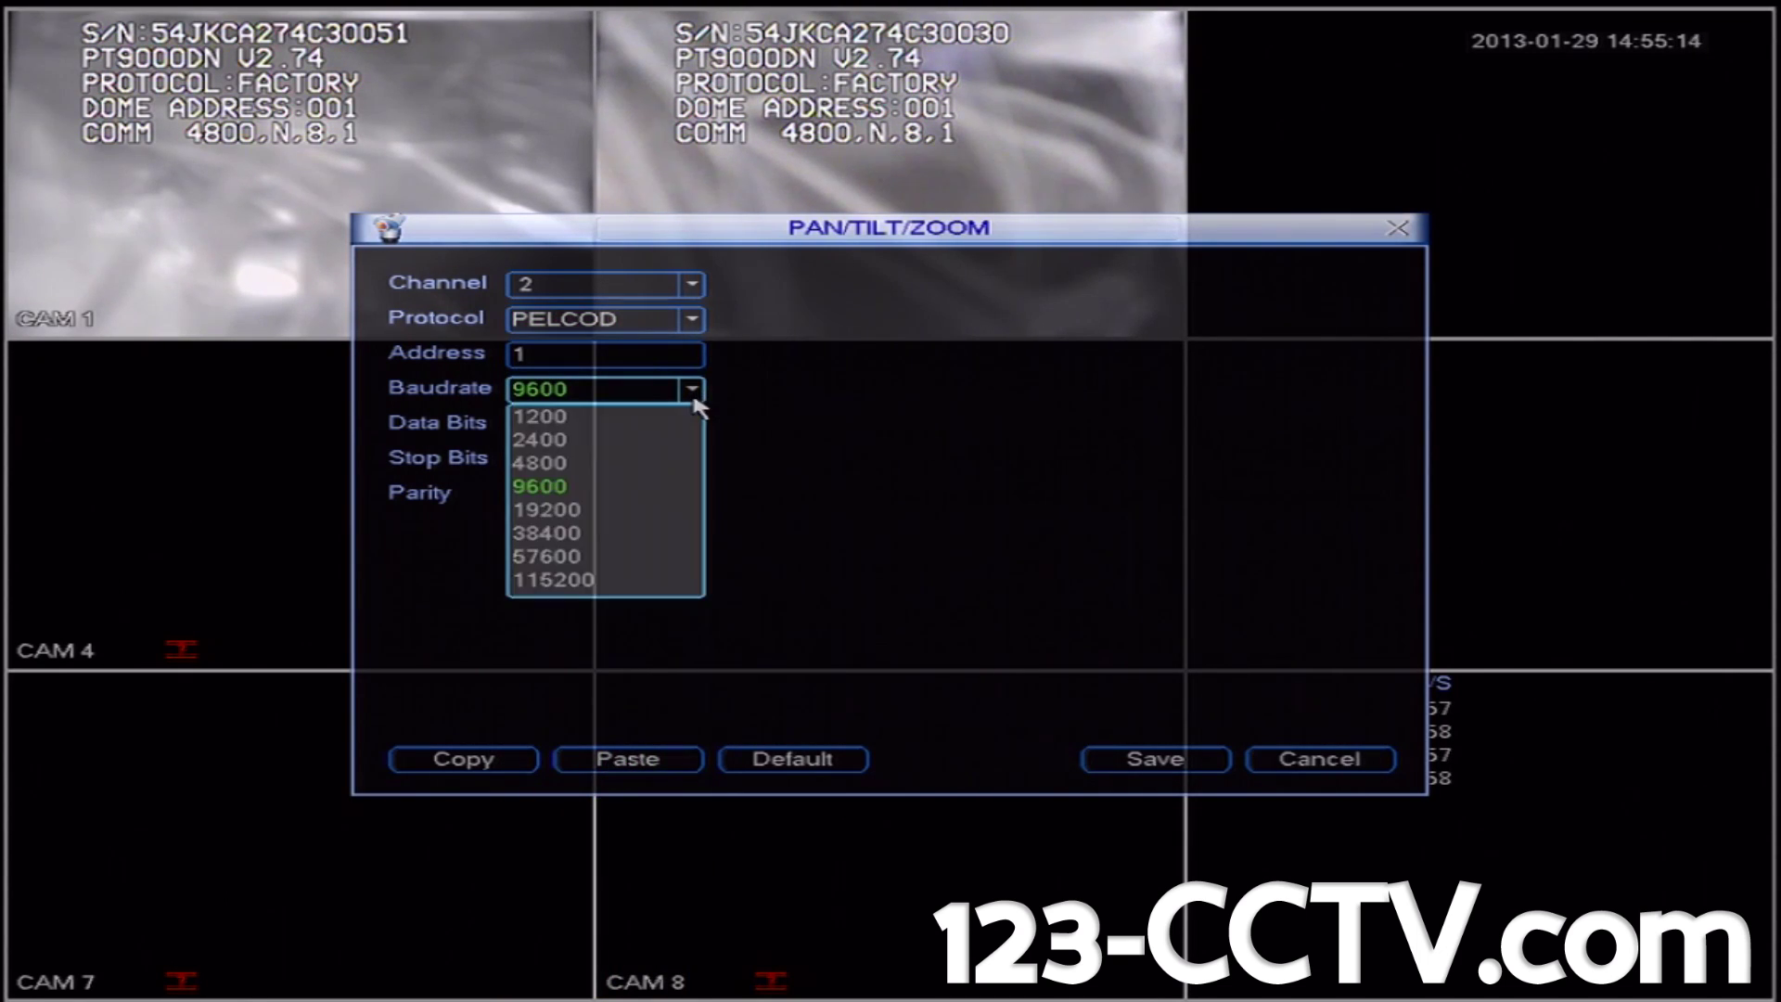
pyautogui.click(533, 466)
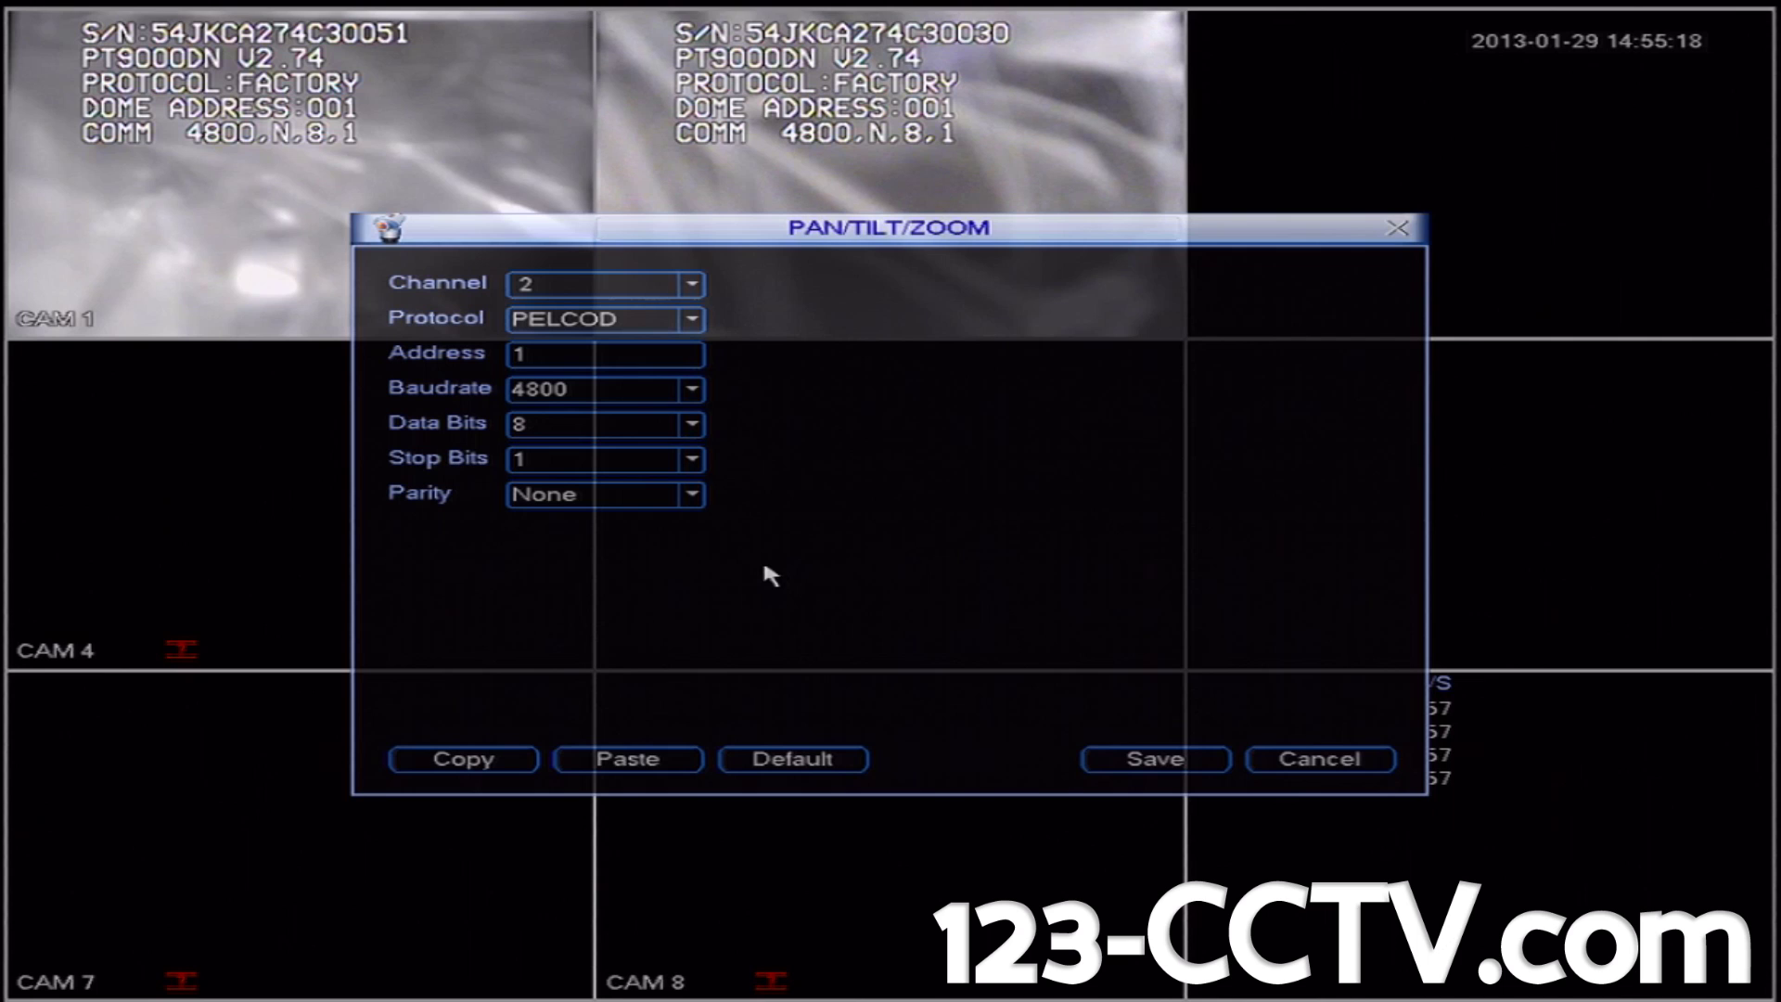
pyautogui.click(1155, 756)
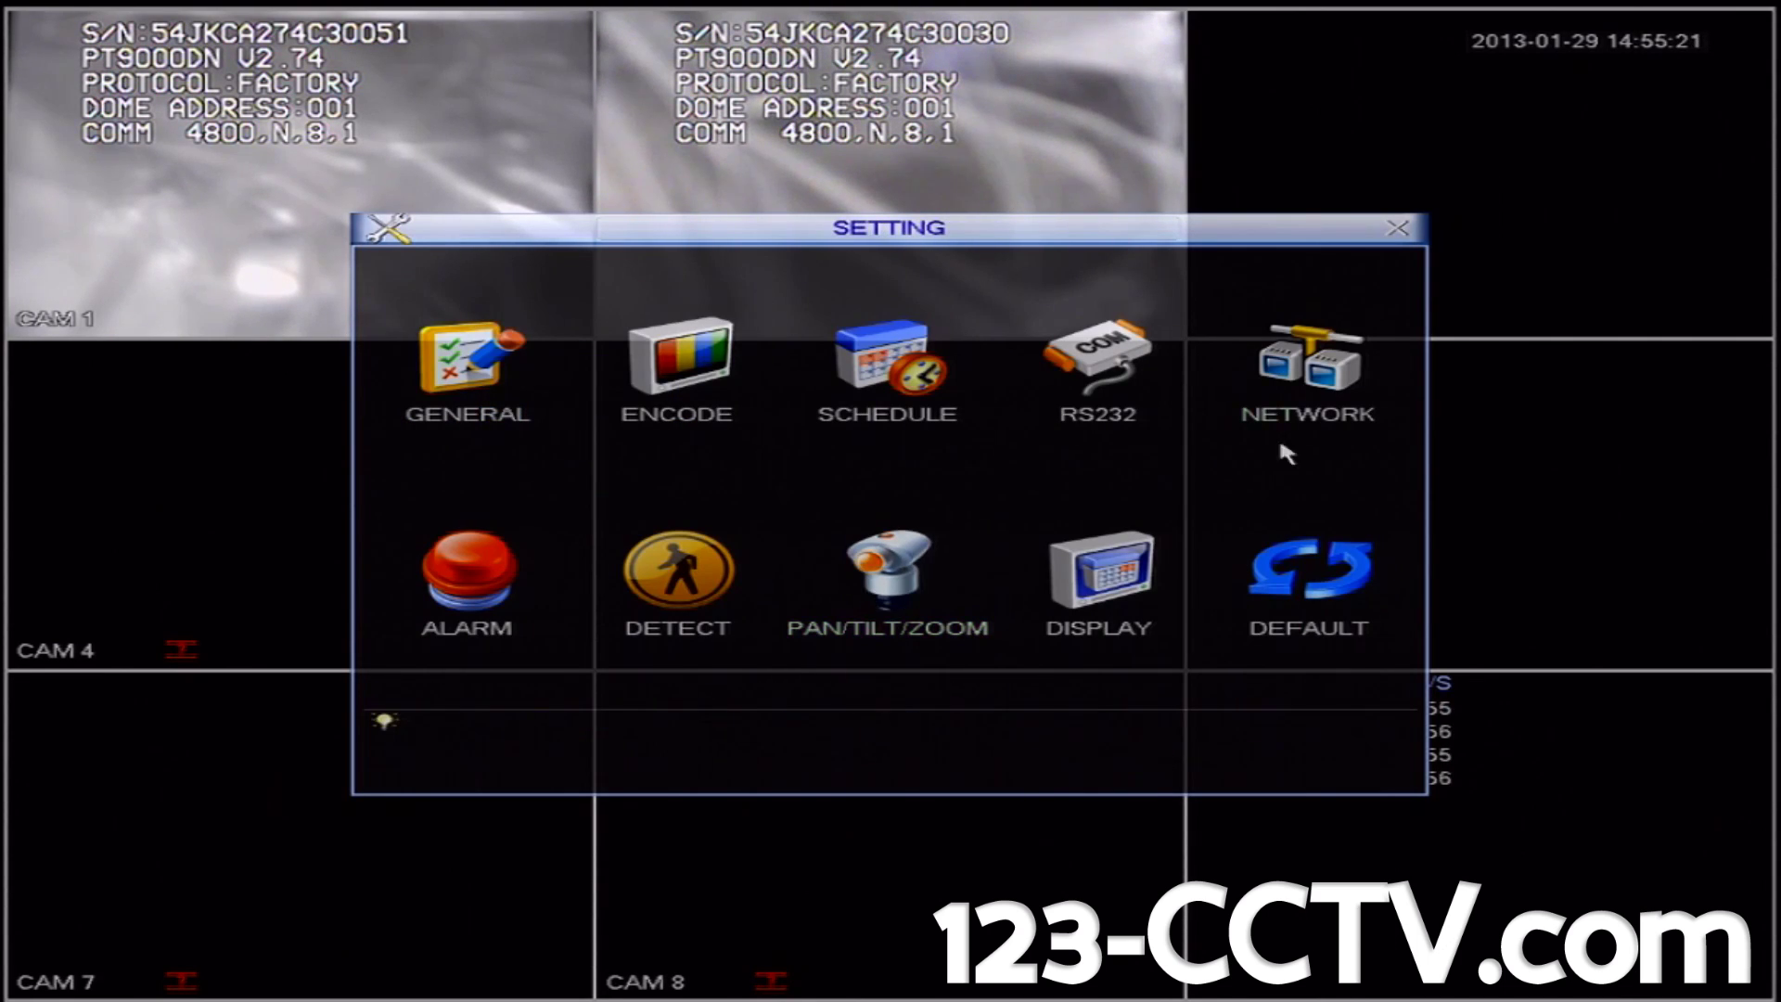
pyautogui.click(1395, 232)
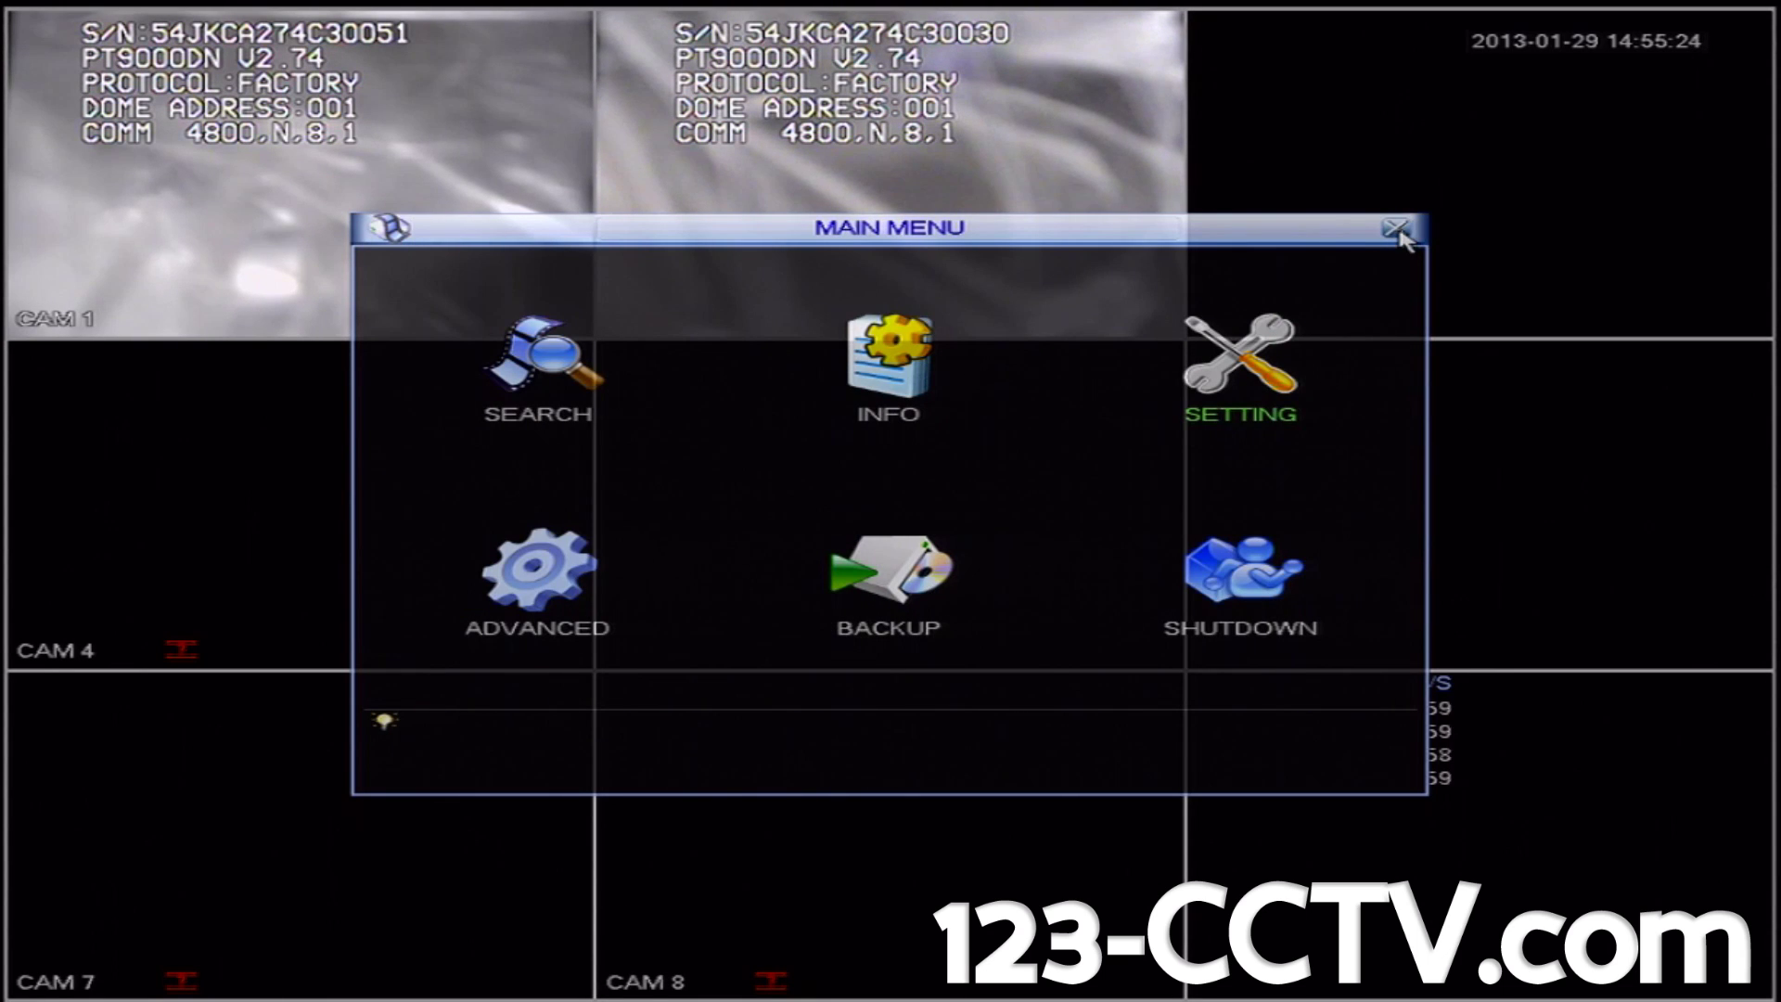
pyautogui.click(1401, 233)
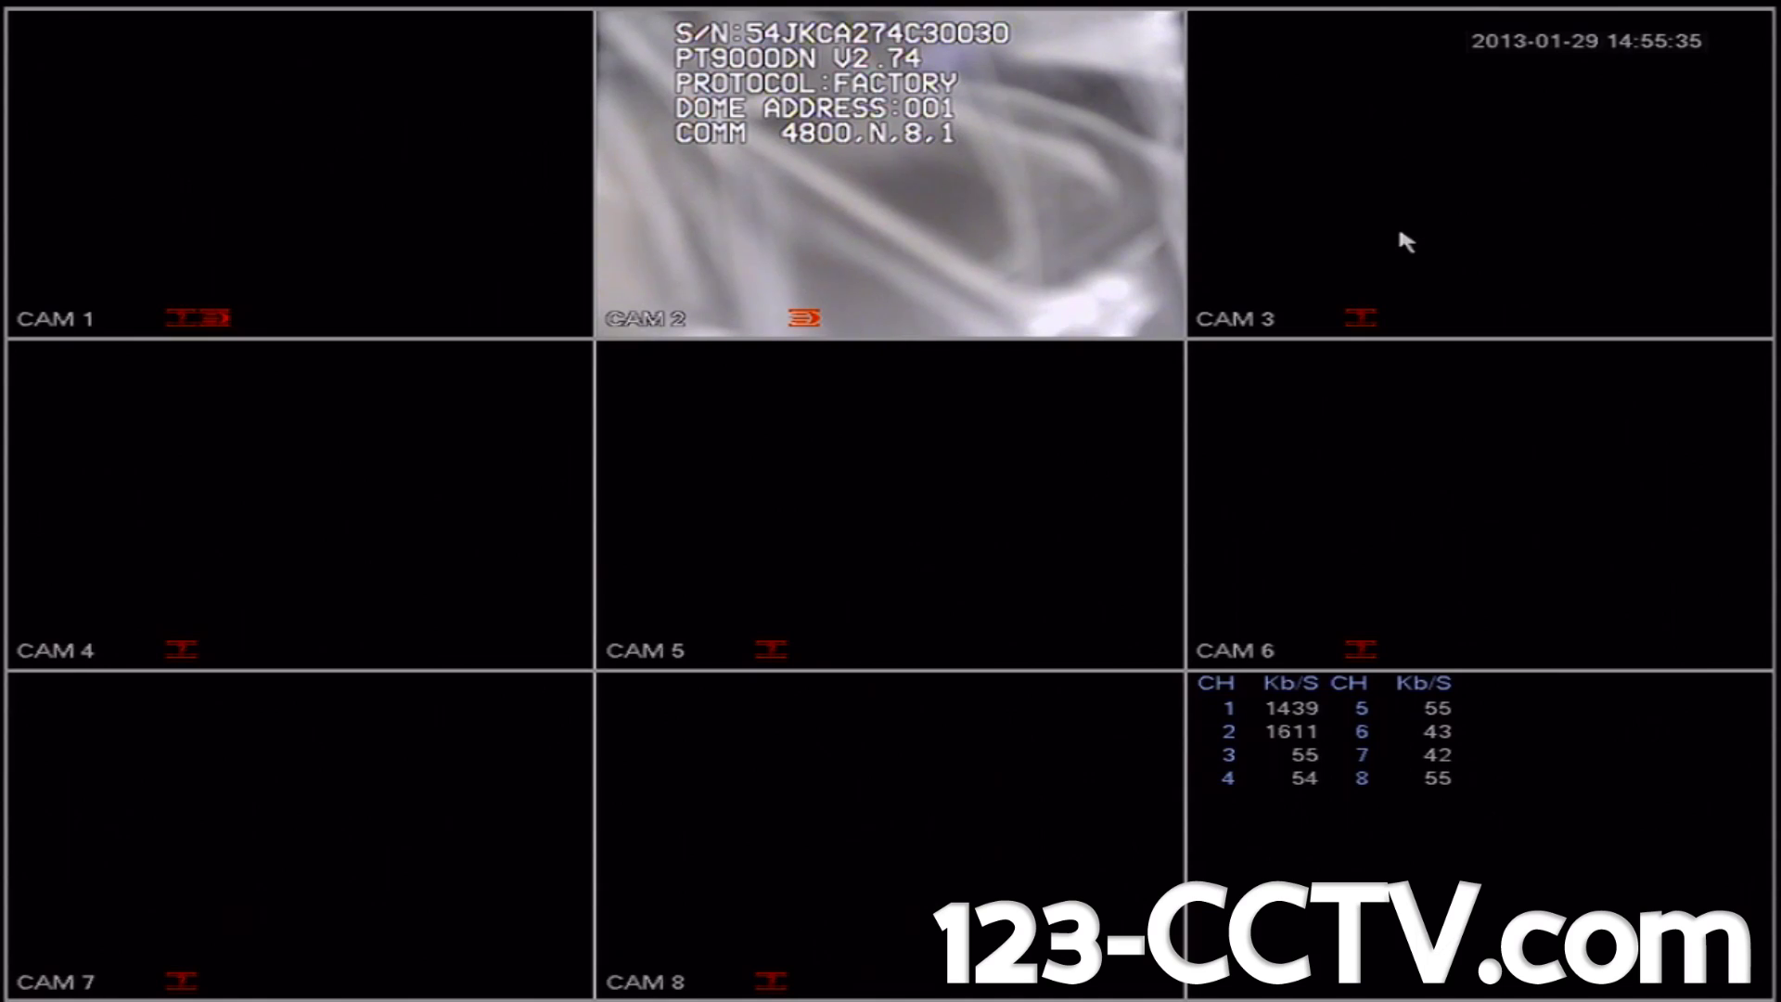
# - Show CAM 2 full screen and open its pan/tilt/zoom control
pyautogui.doubleClick(918, 217)
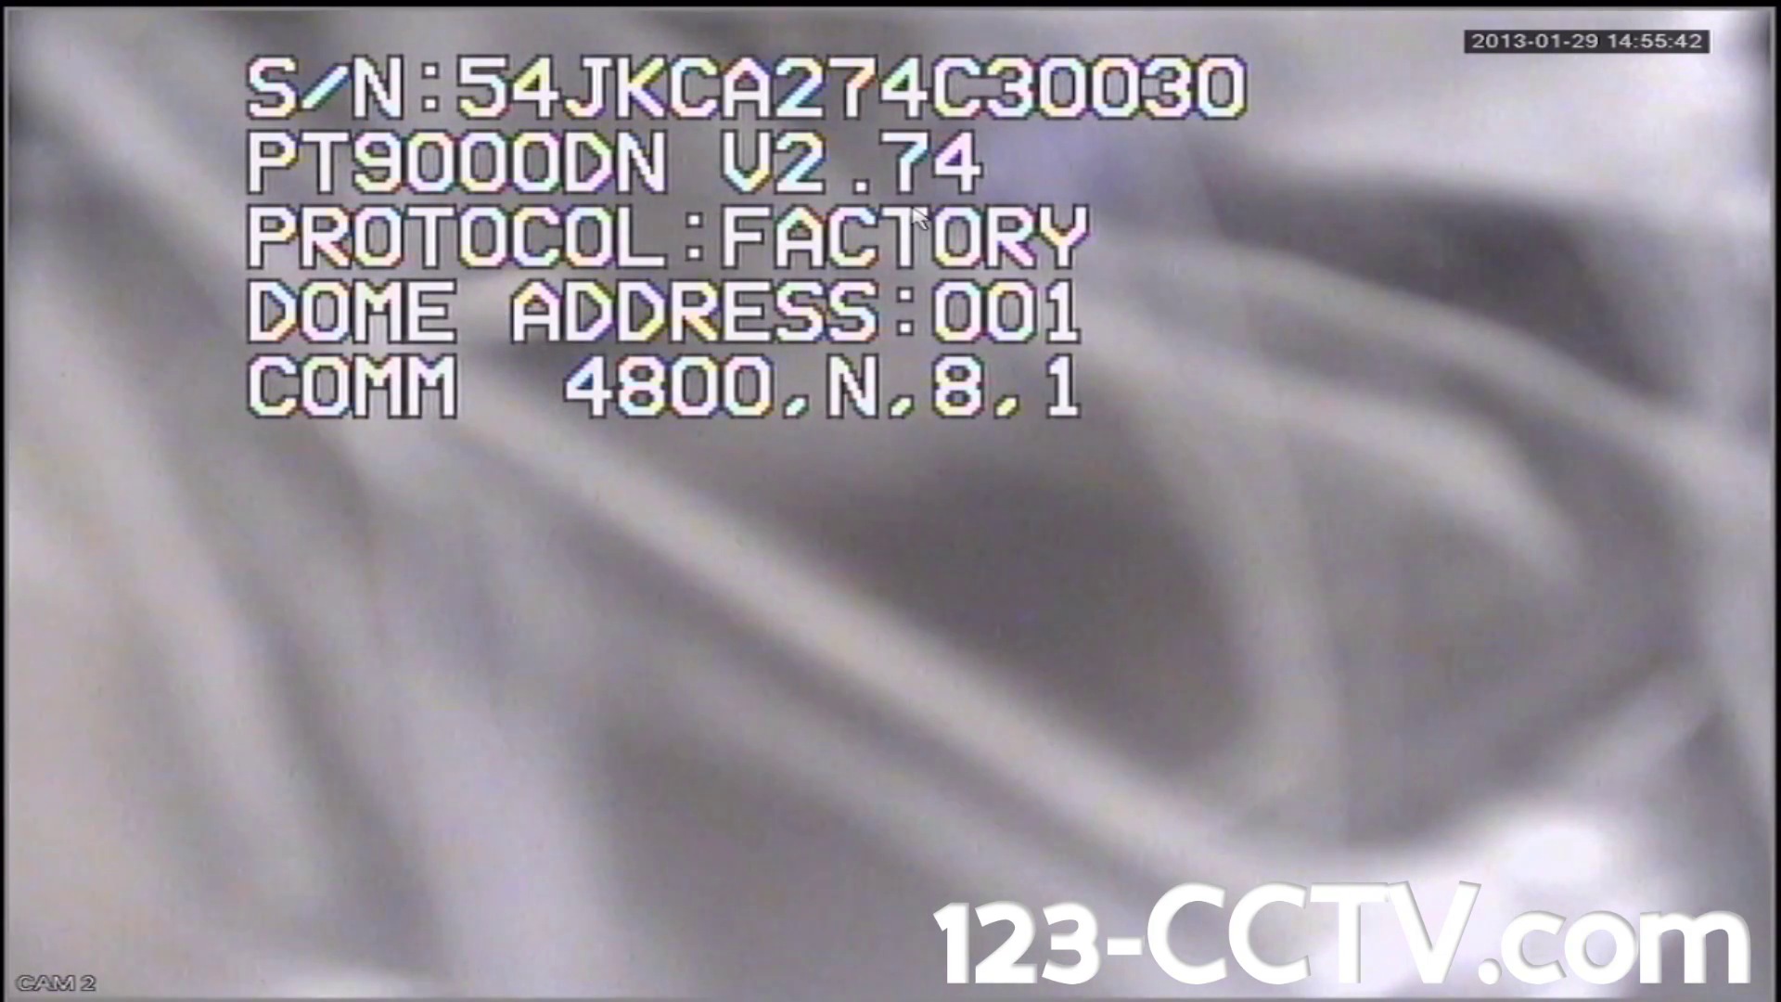
pyautogui.rightClick(802, 525)
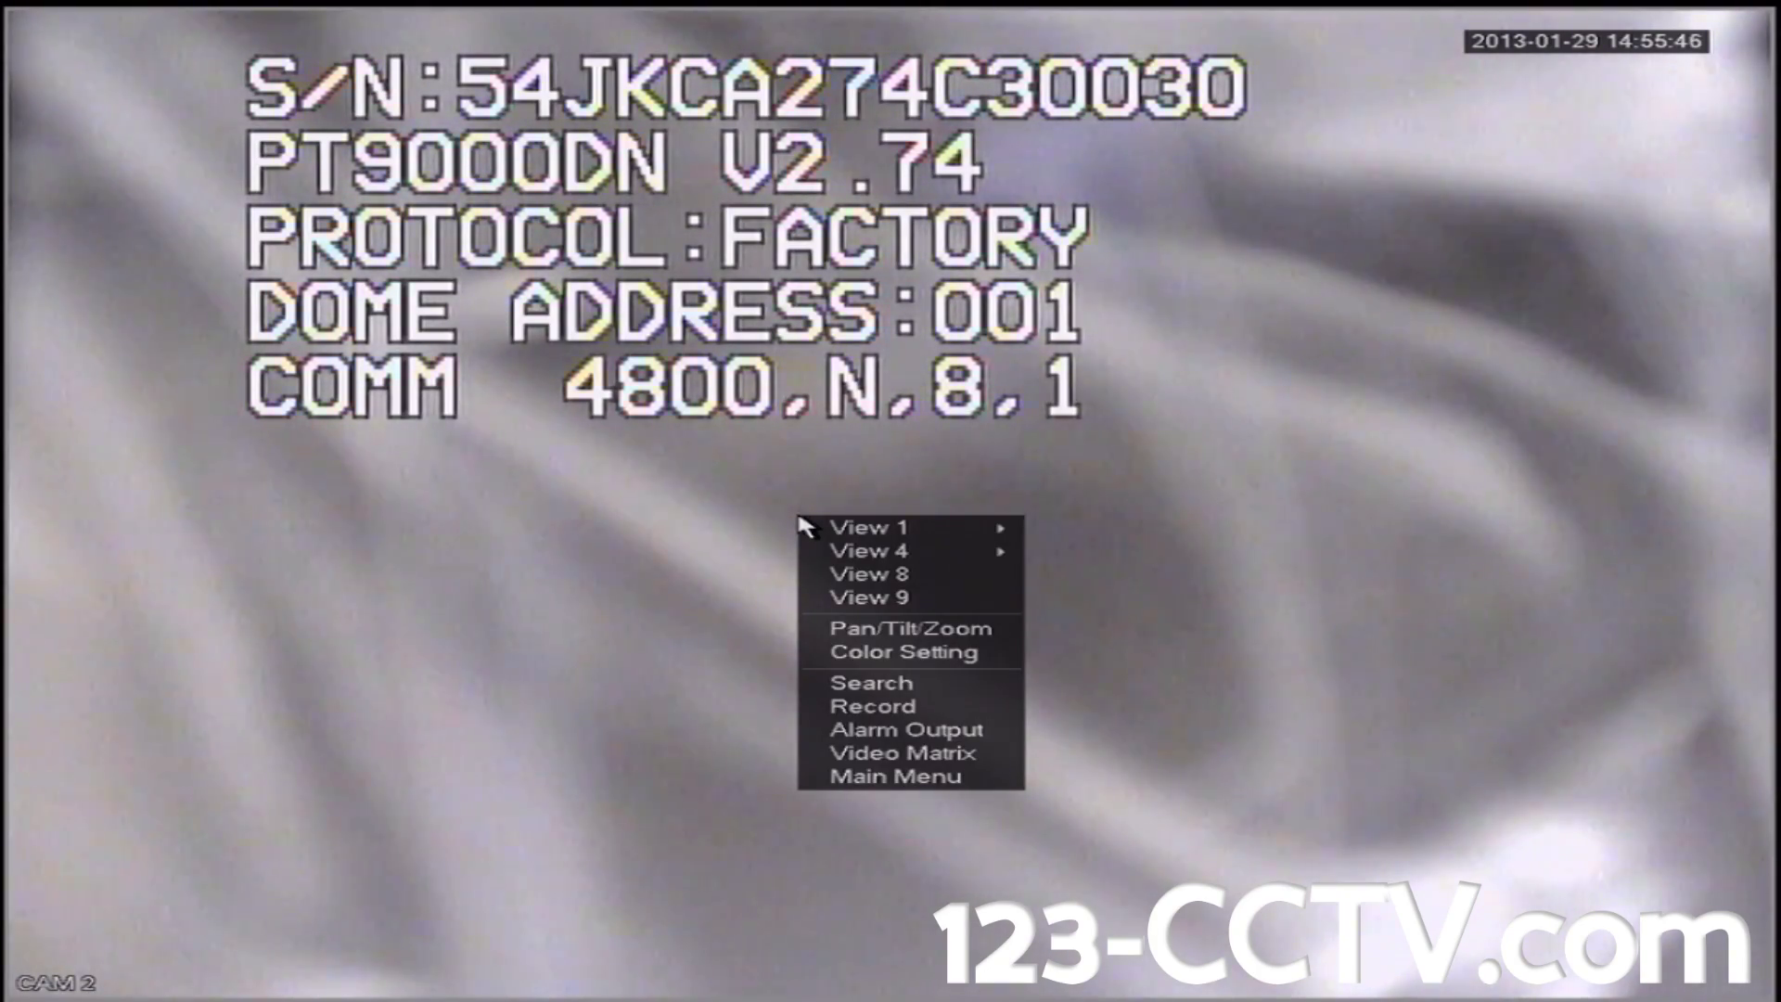
pyautogui.click(916, 631)
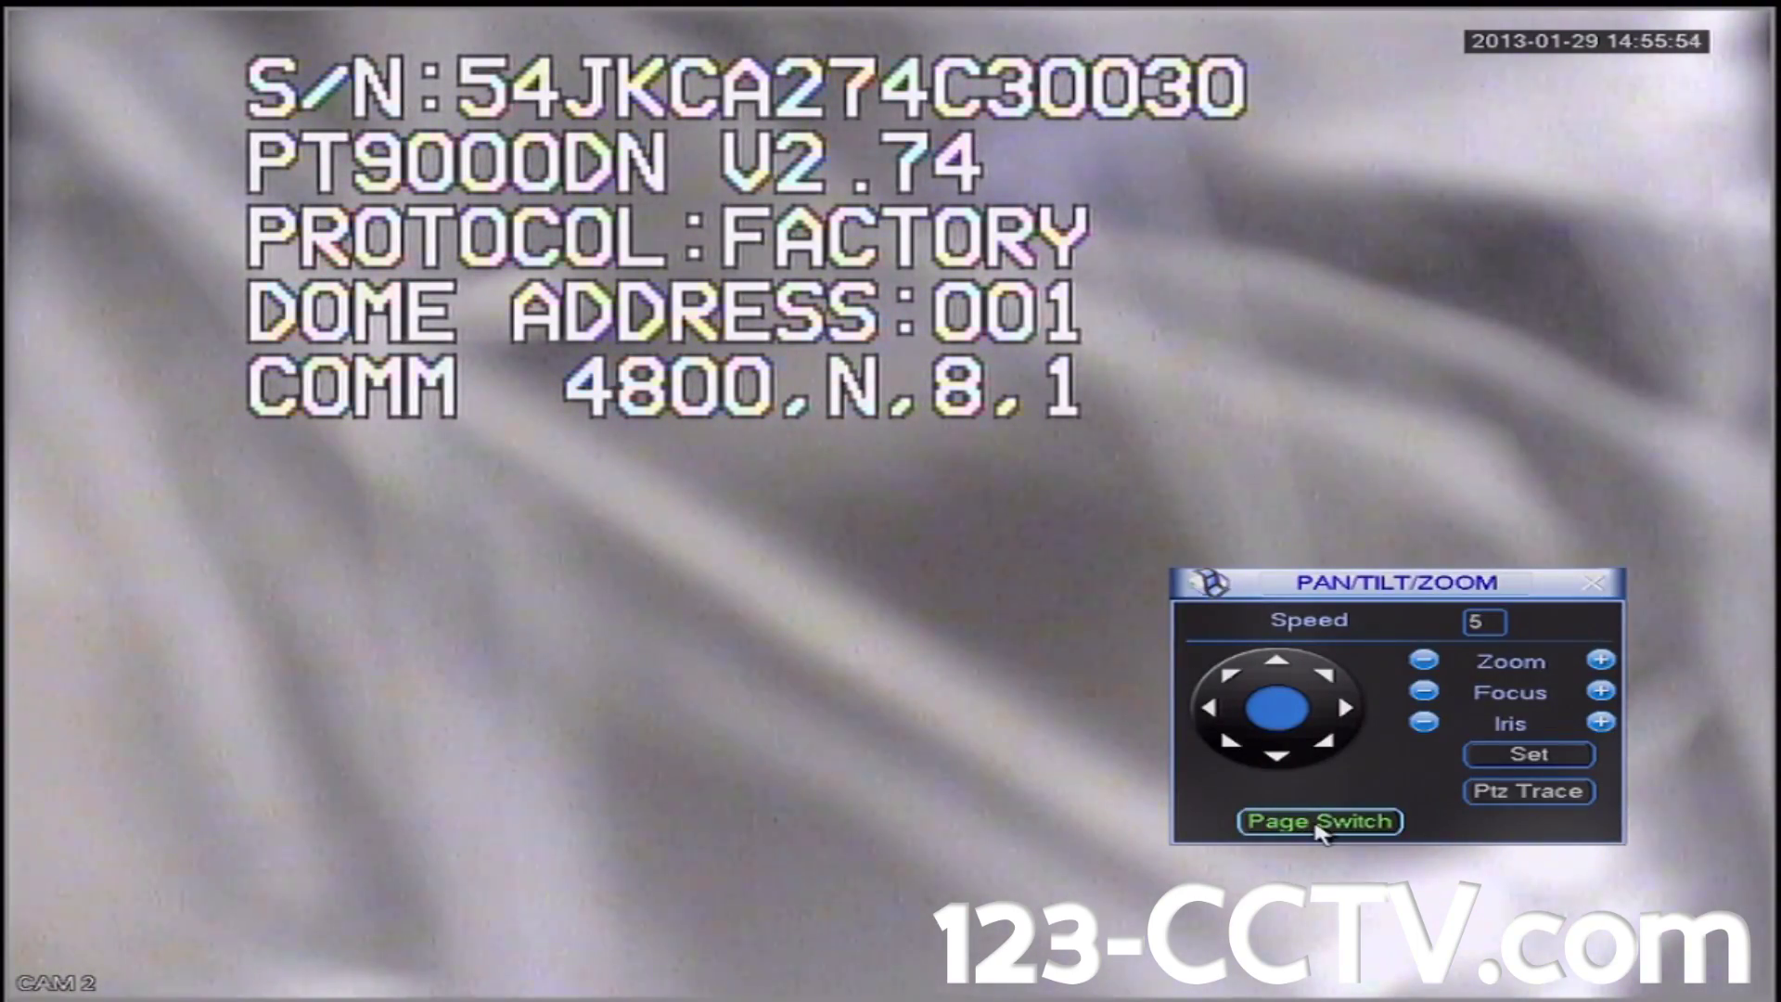
# - Call preset 95 on CAM 2 to bring up the dome's on-screen main menu
pyautogui.click(1318, 822)
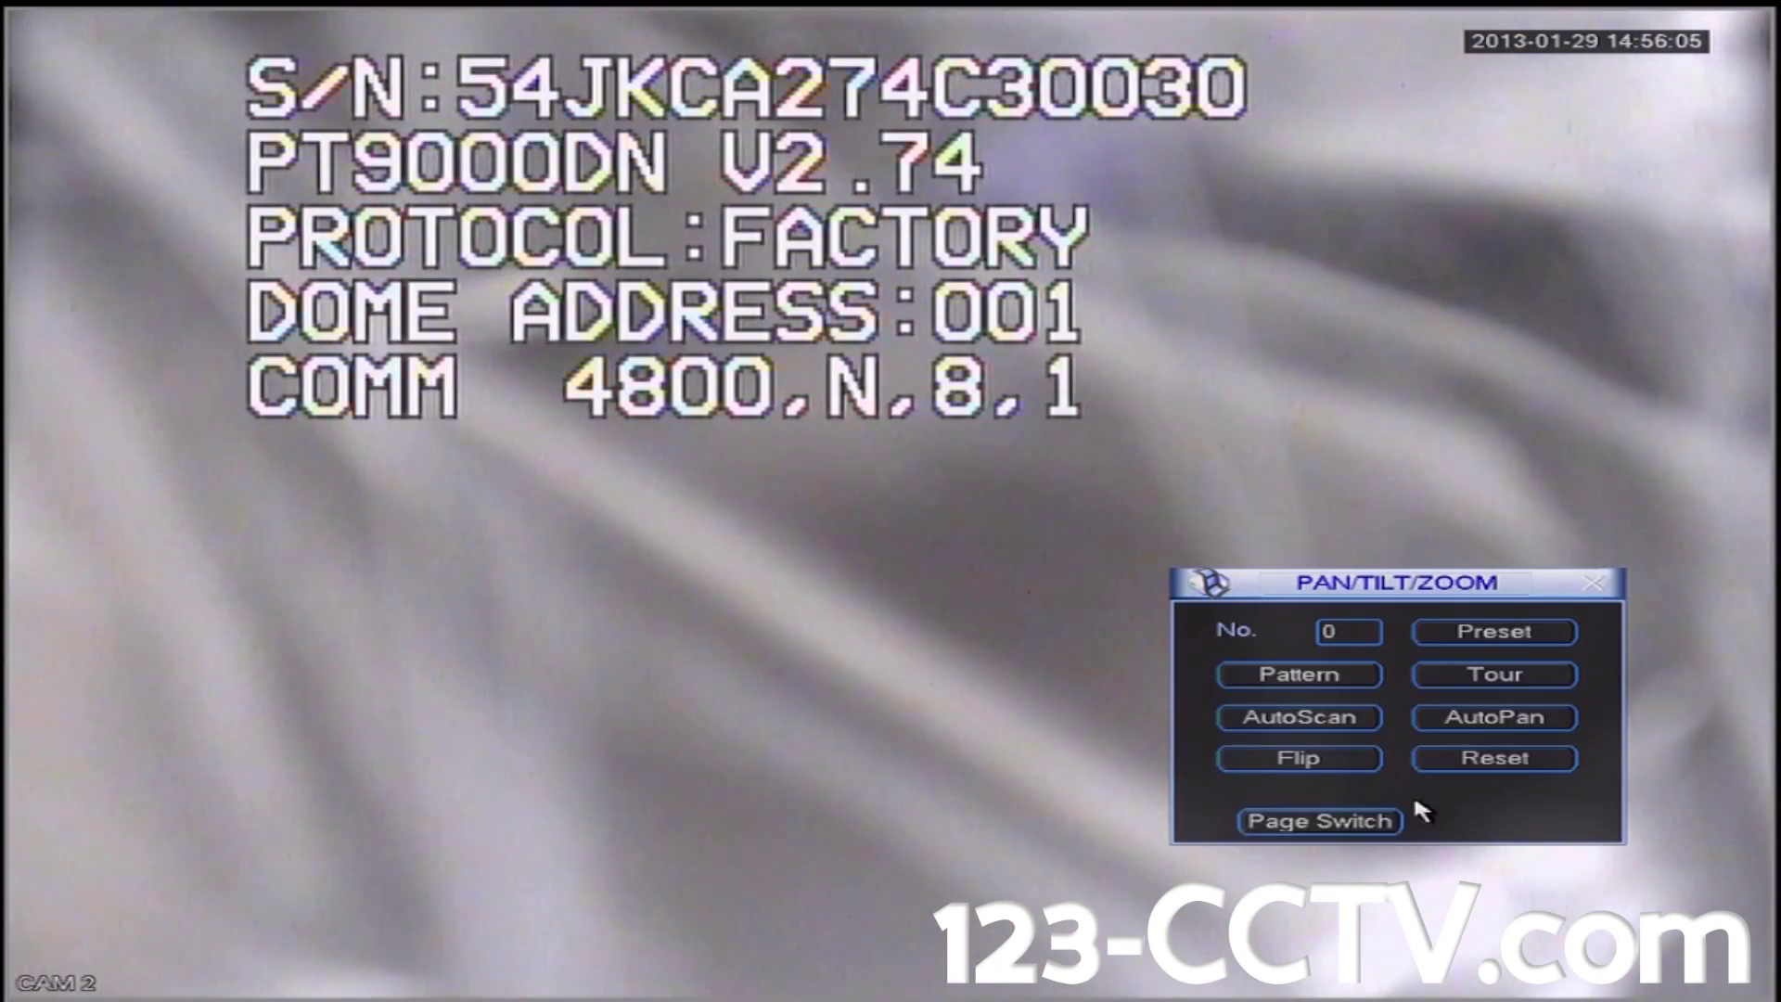
pyautogui.click(1347, 630)
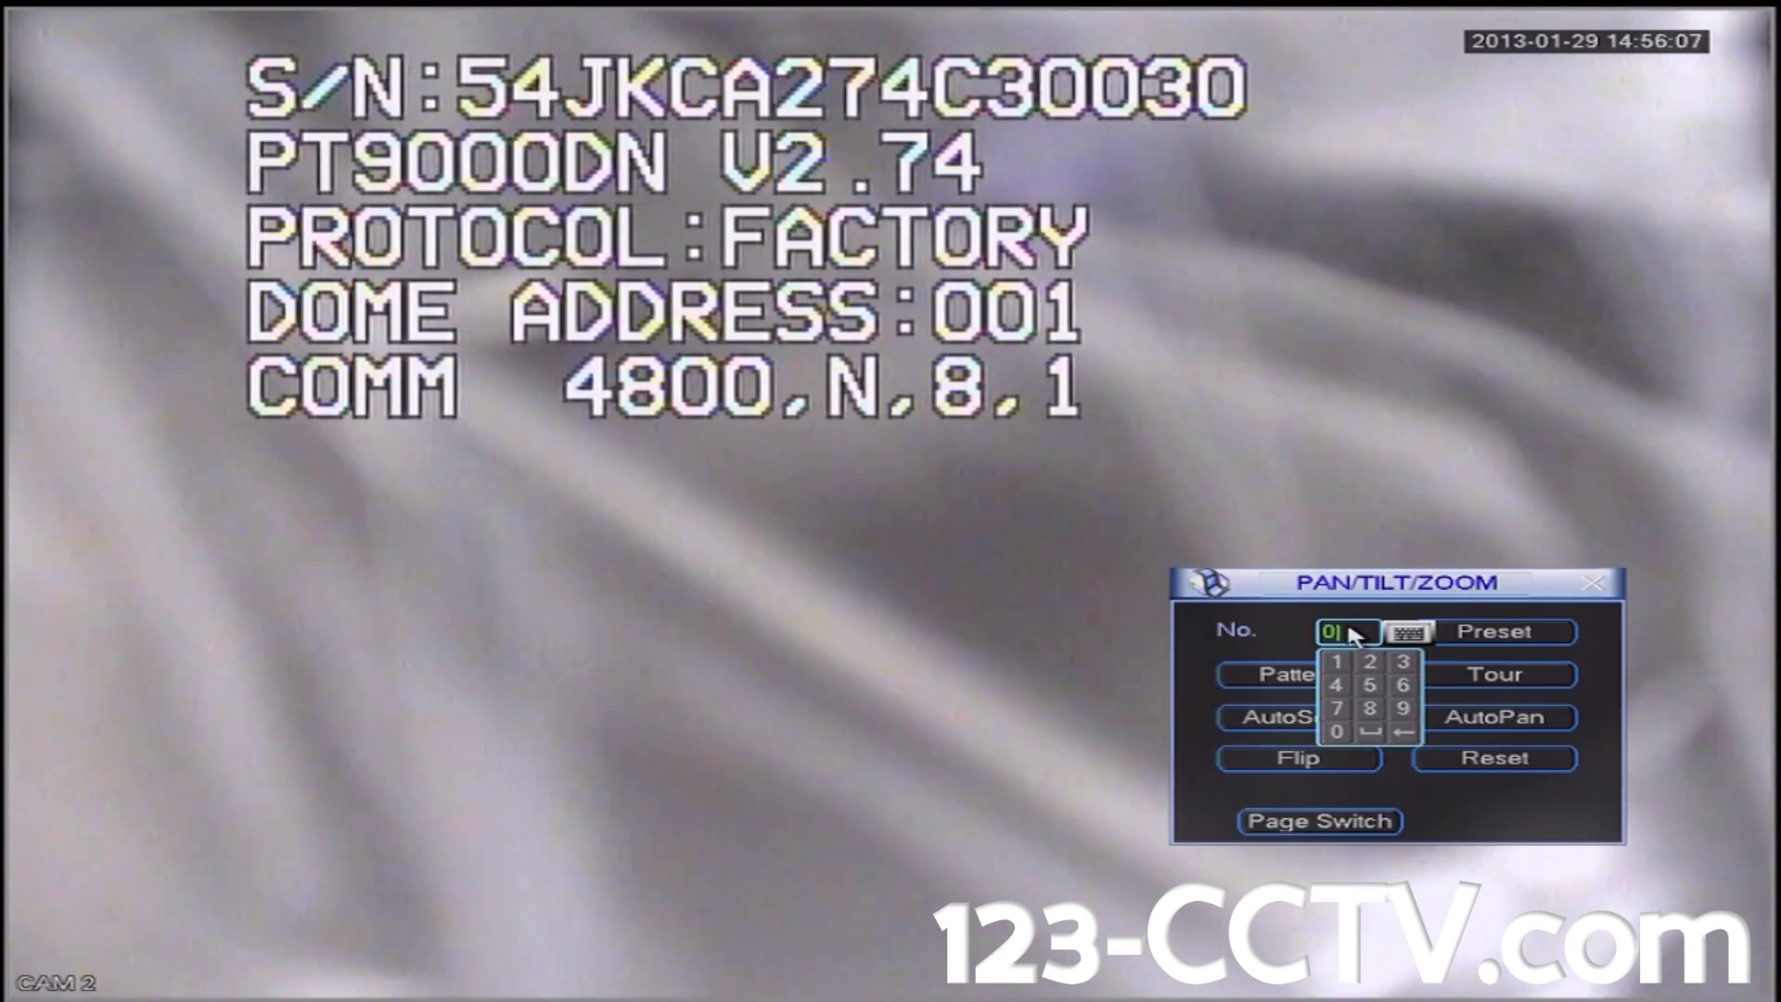
pyautogui.click(1403, 709)
pyautogui.click(1378, 693)
pyautogui.click(1237, 641)
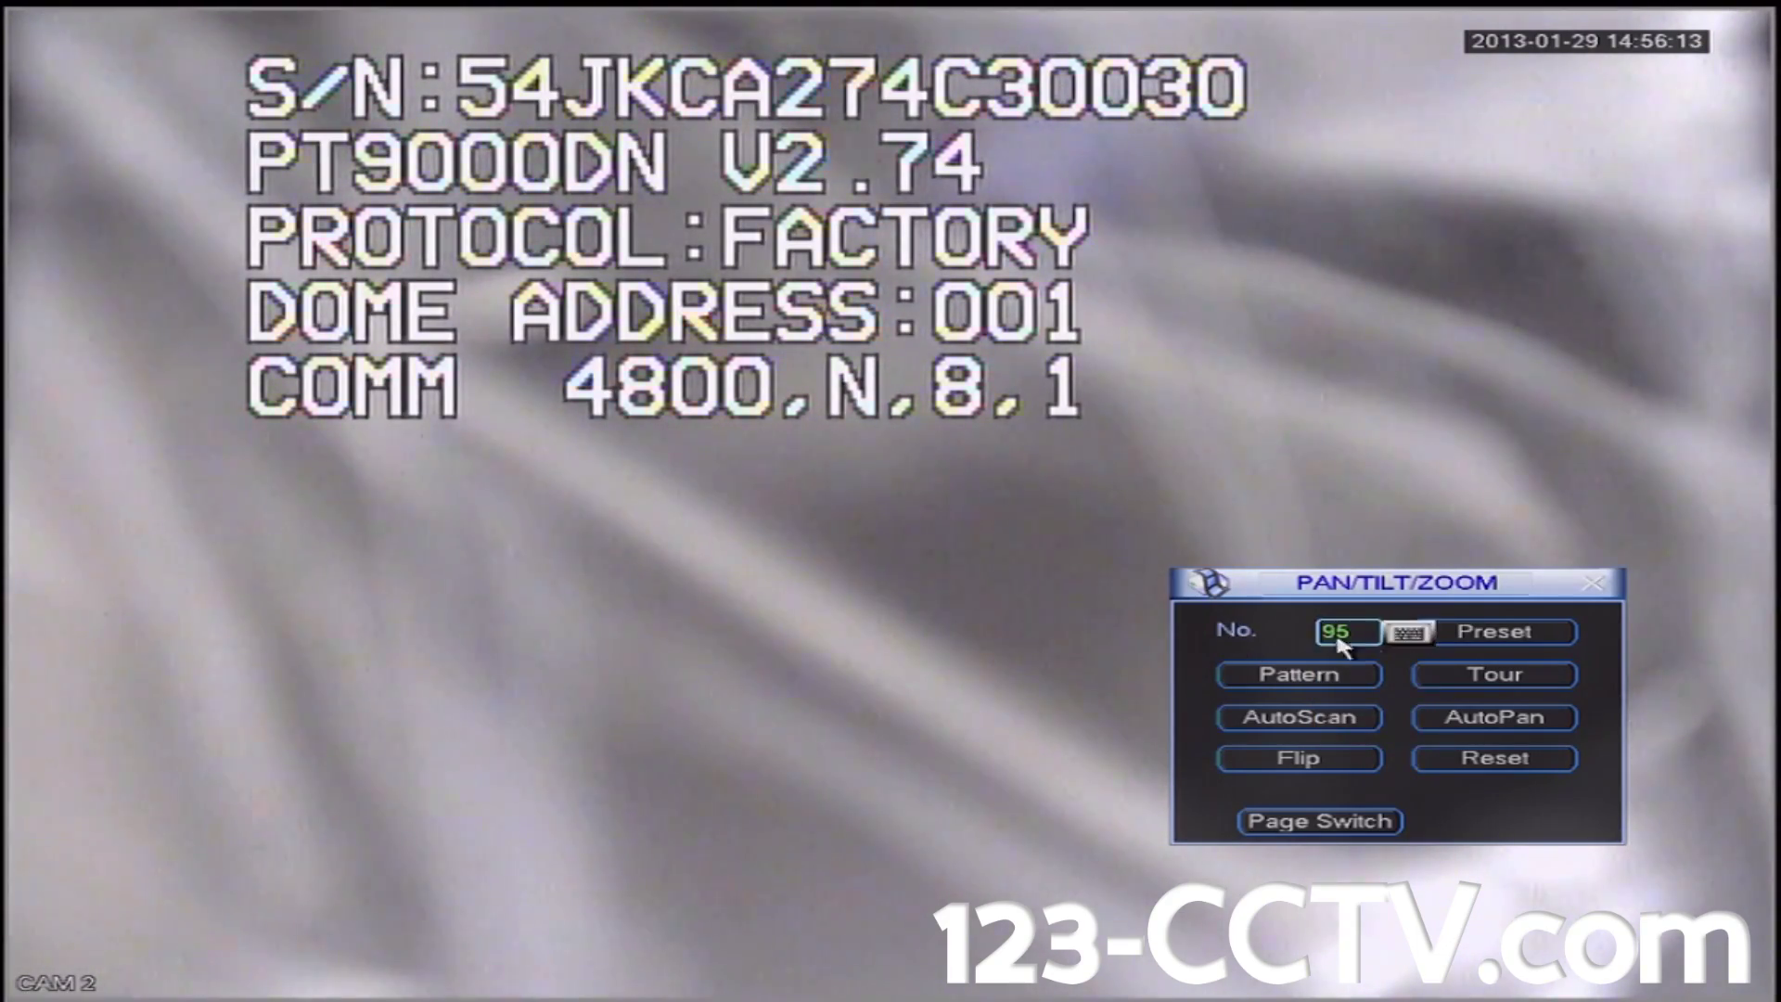
pyautogui.click(1543, 628)
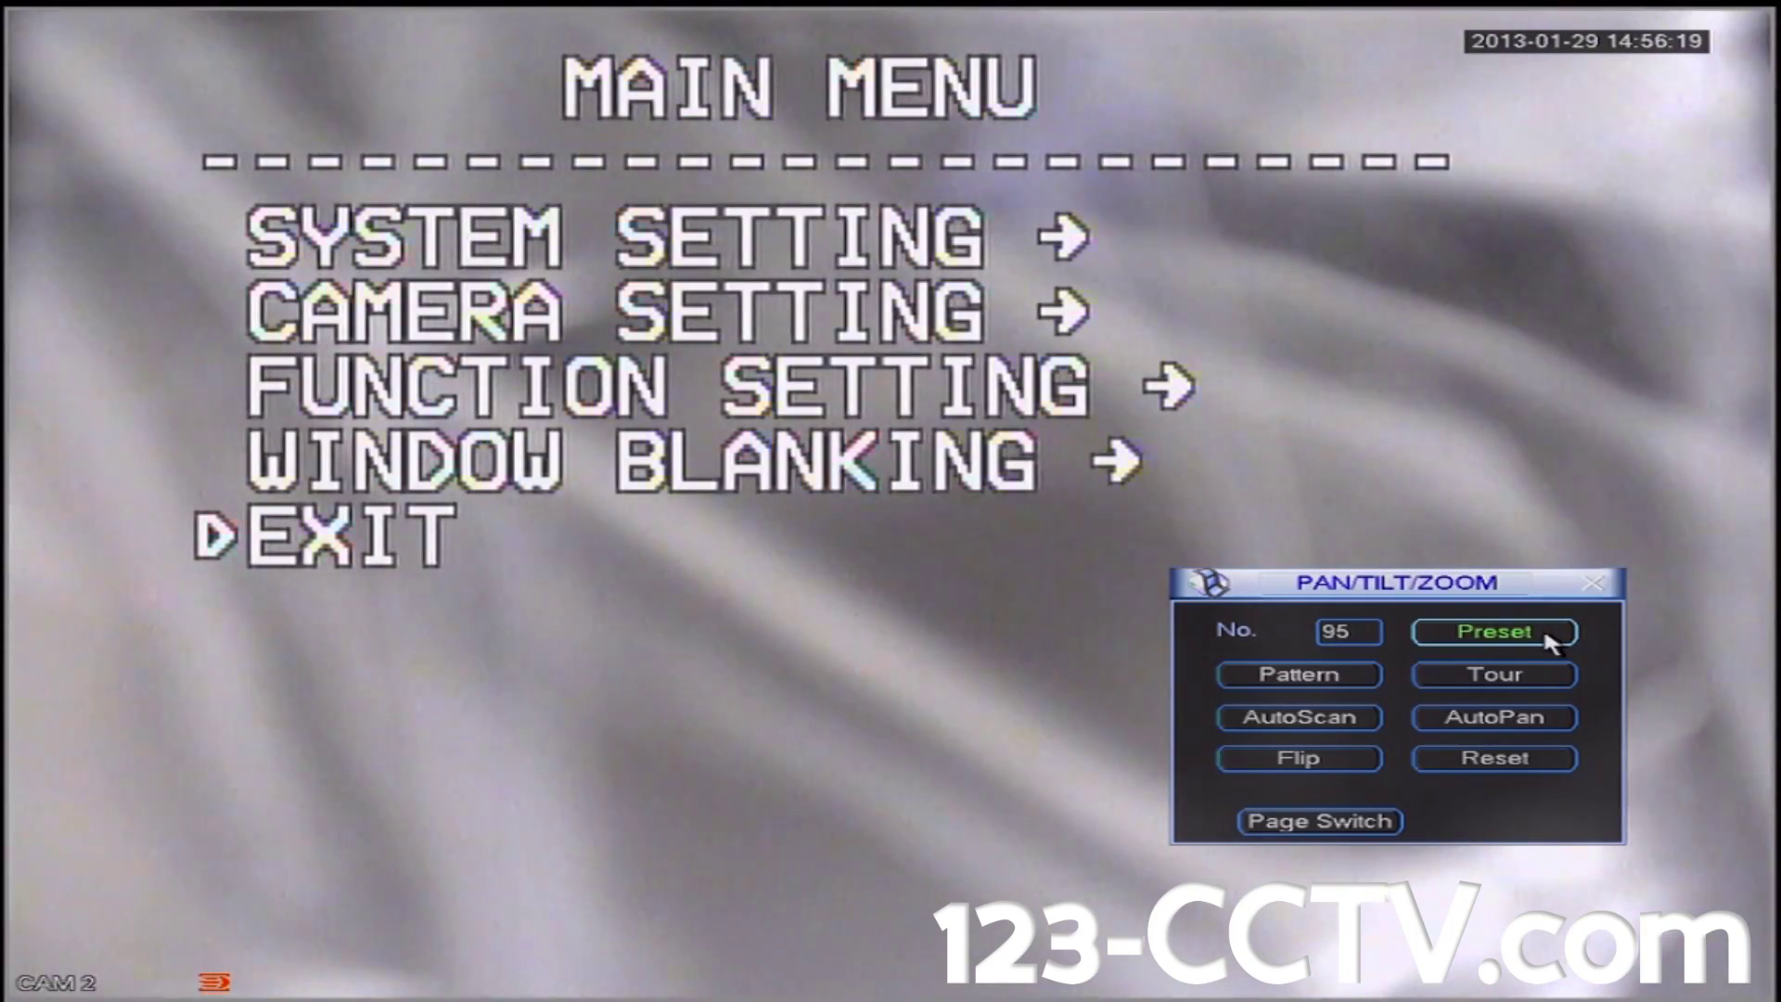
# - In the dome's on-screen menu, go through SYSTEM SETTING and open COMM SETTING
pyautogui.click(1332, 823)
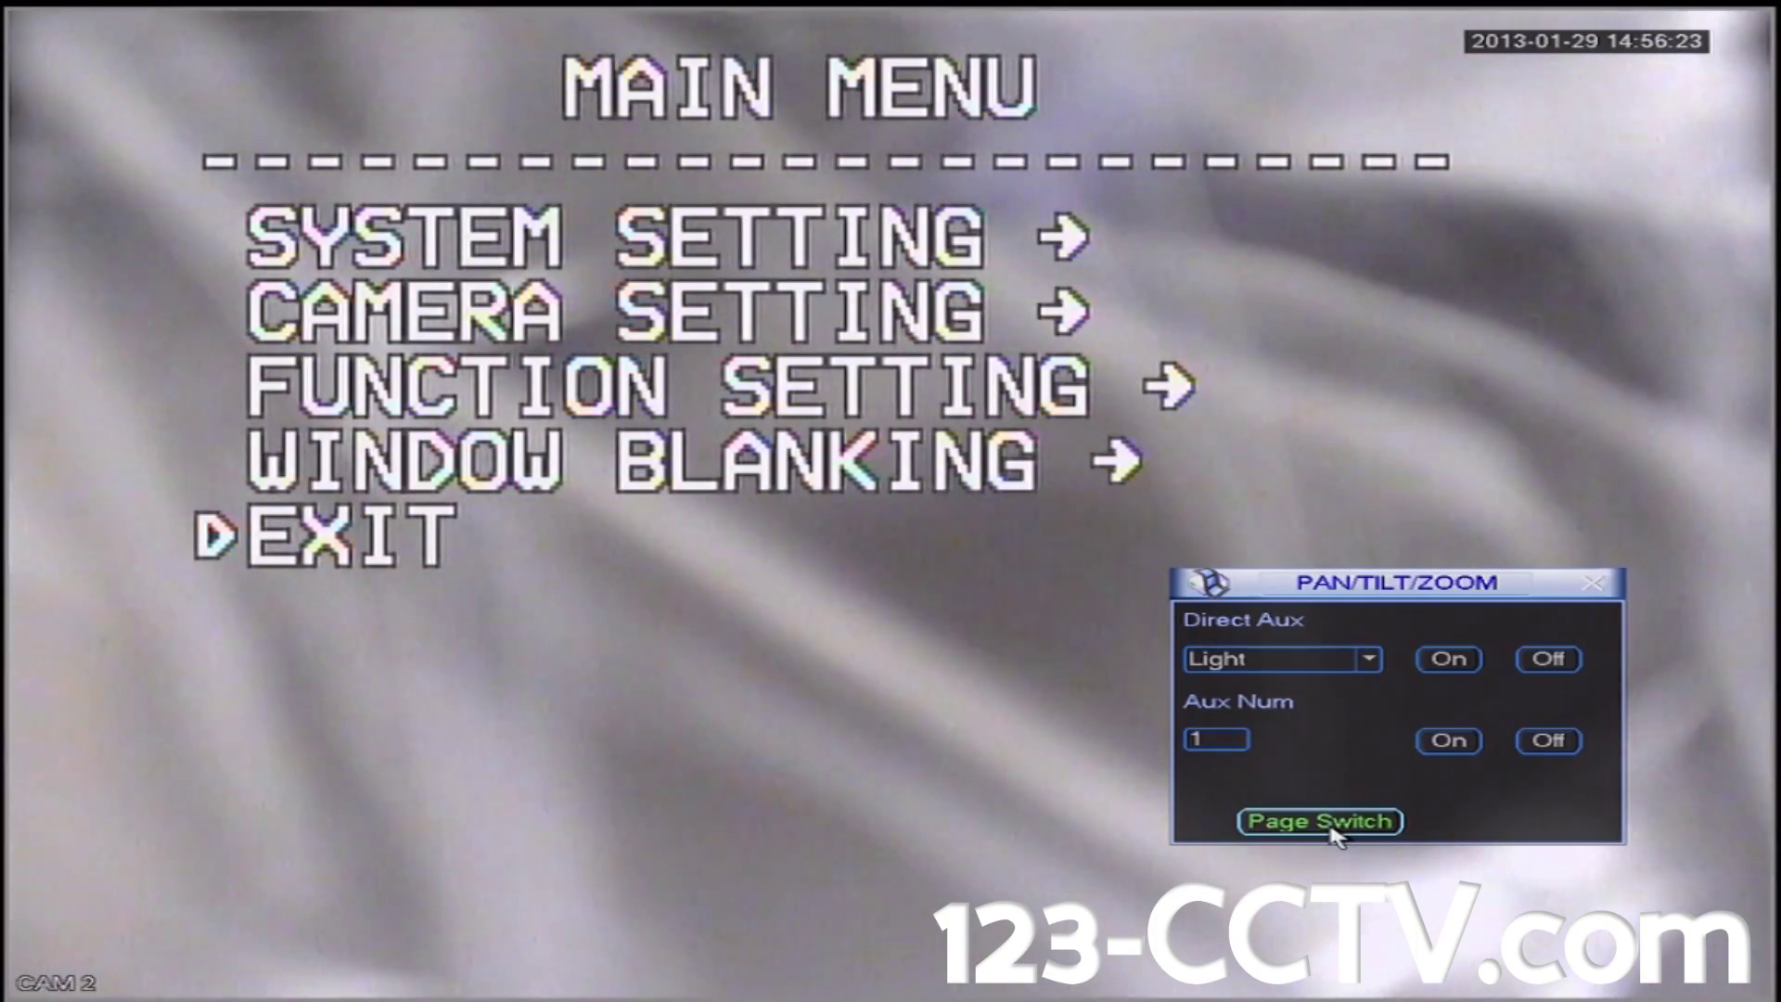
pyautogui.click(1332, 822)
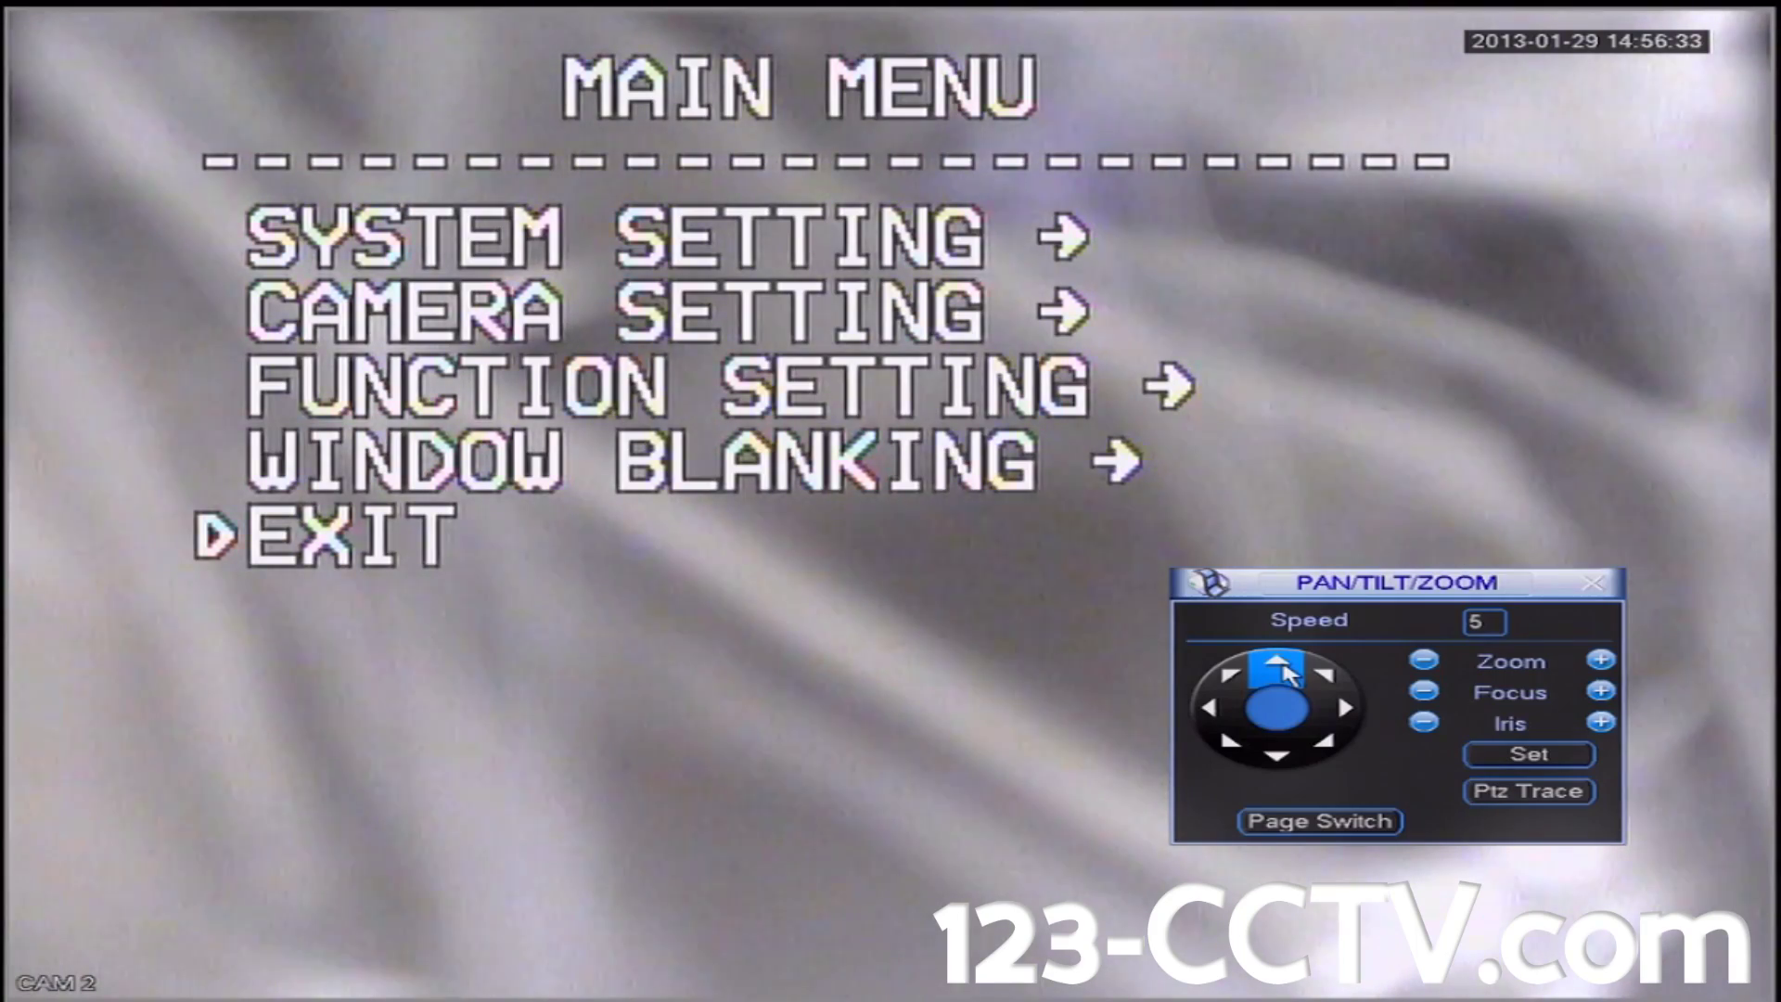
pyautogui.click(1284, 669)
pyautogui.click(1285, 669)
pyautogui.click(1284, 669)
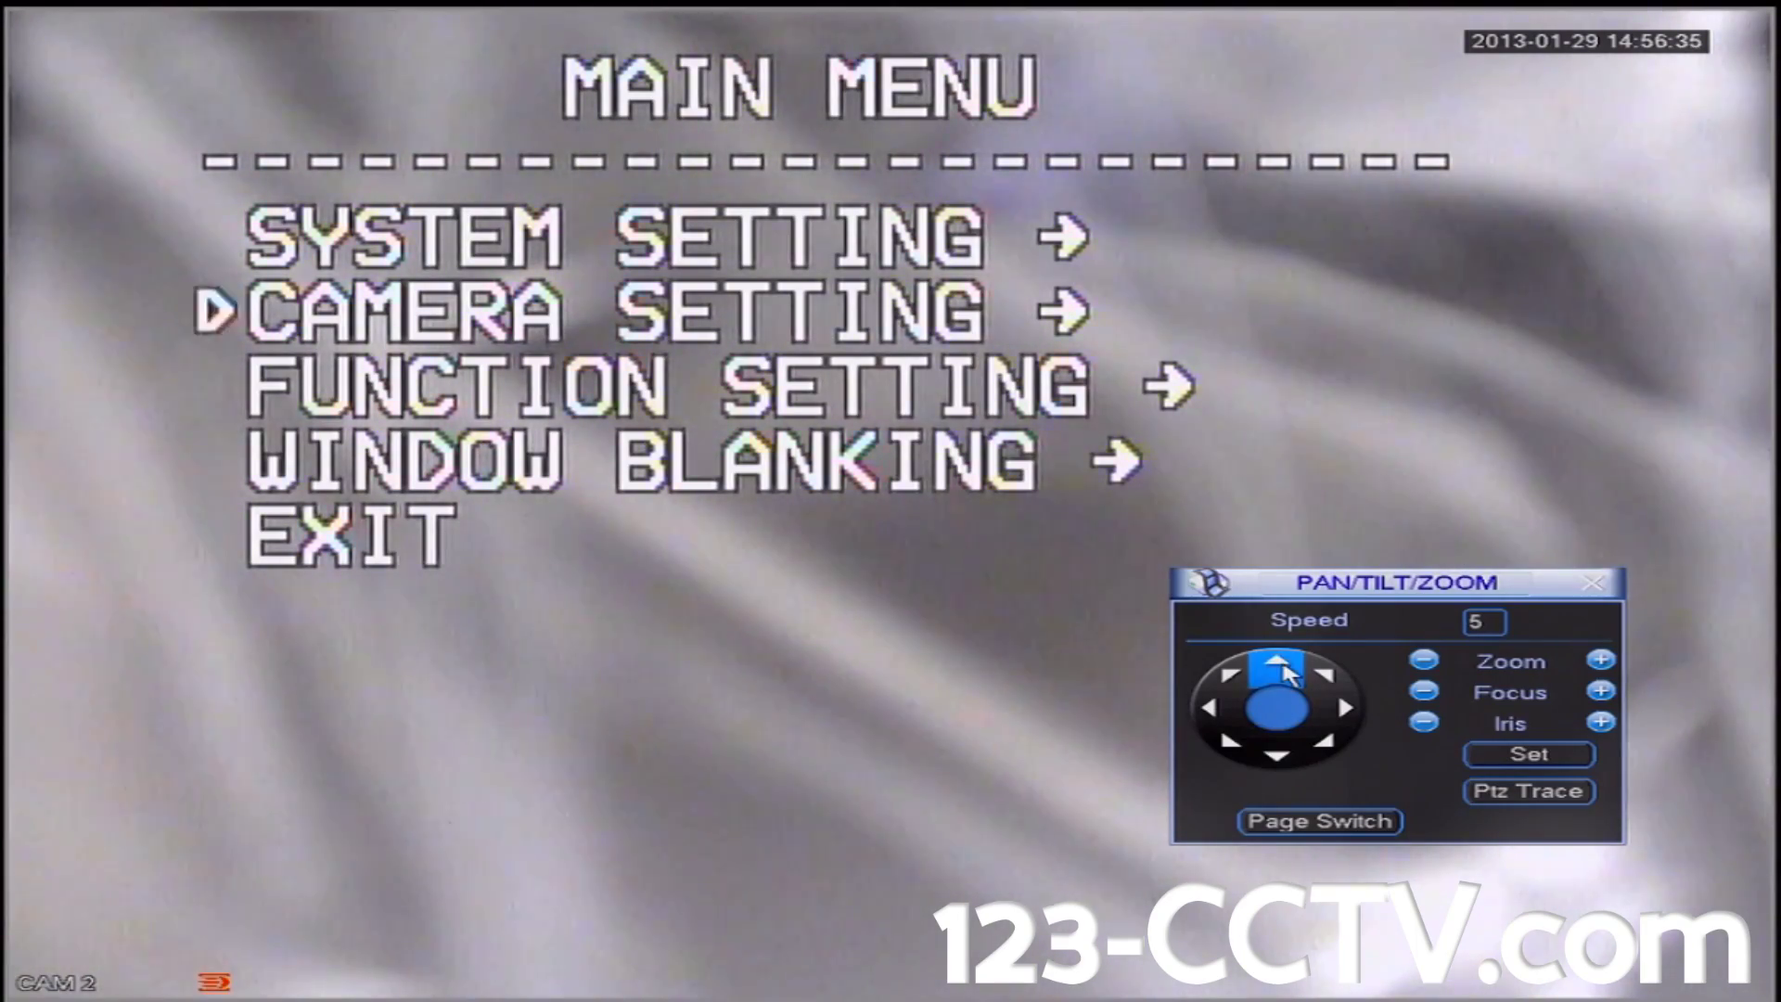
pyautogui.click(1285, 668)
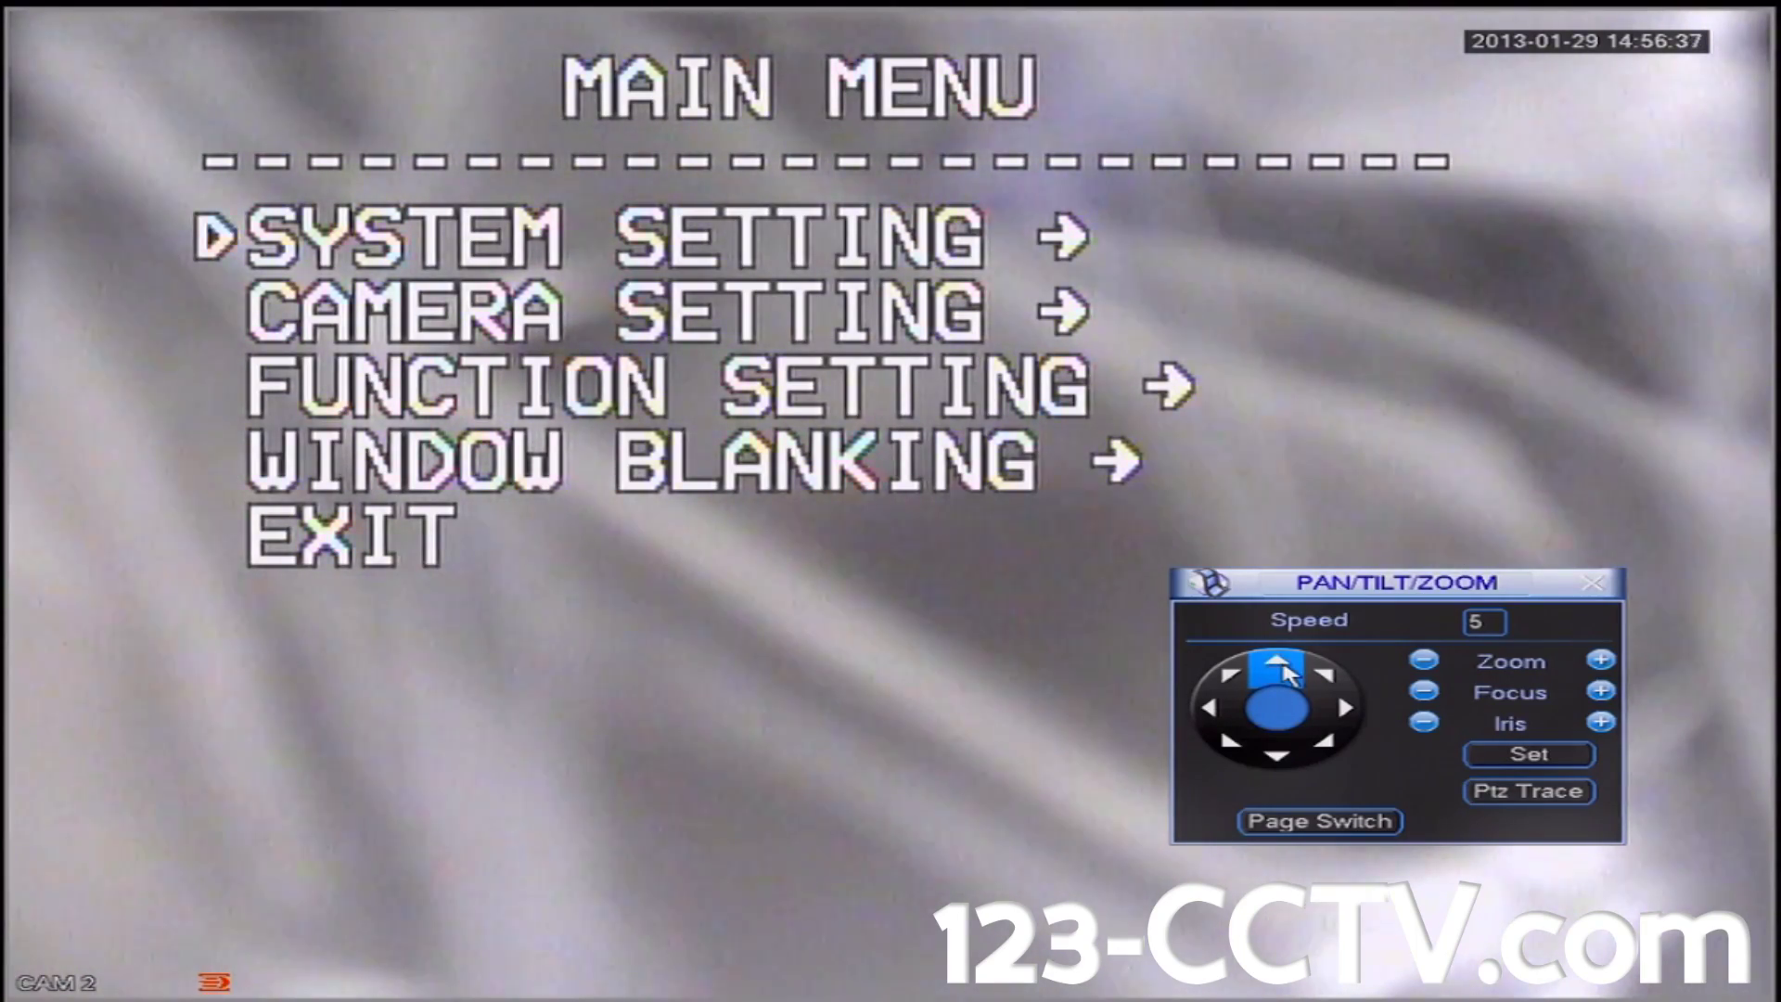
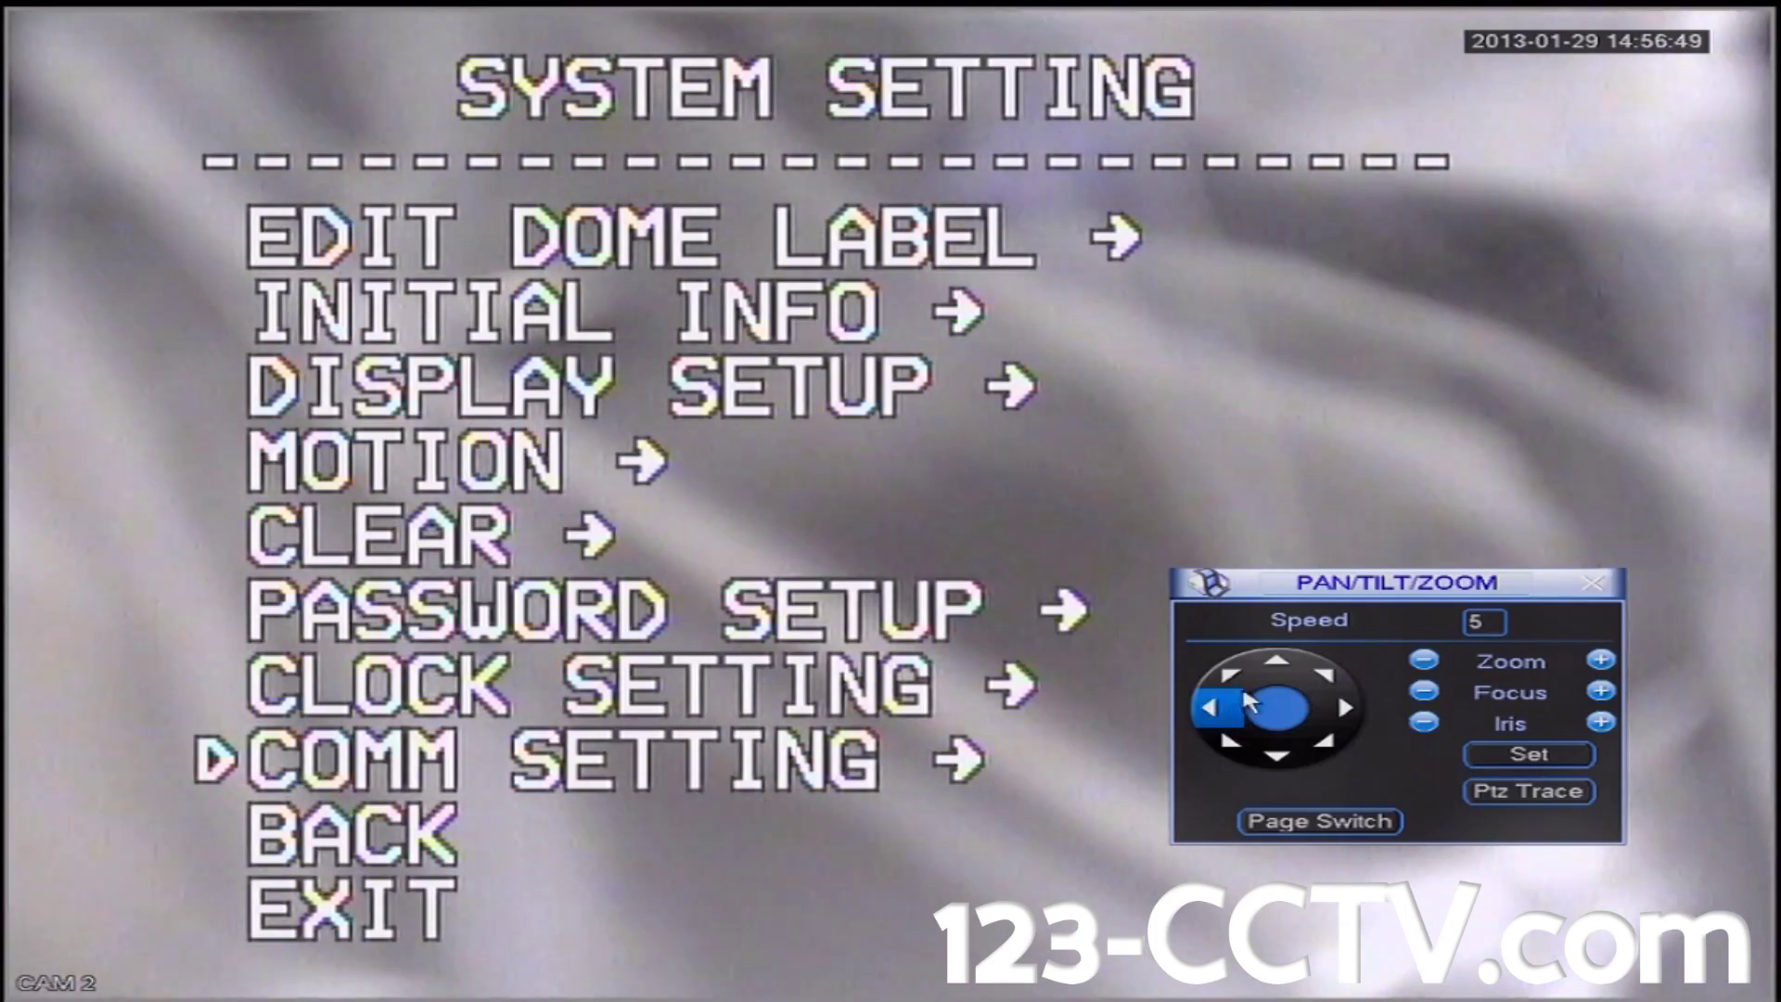
pyautogui.click(1335, 708)
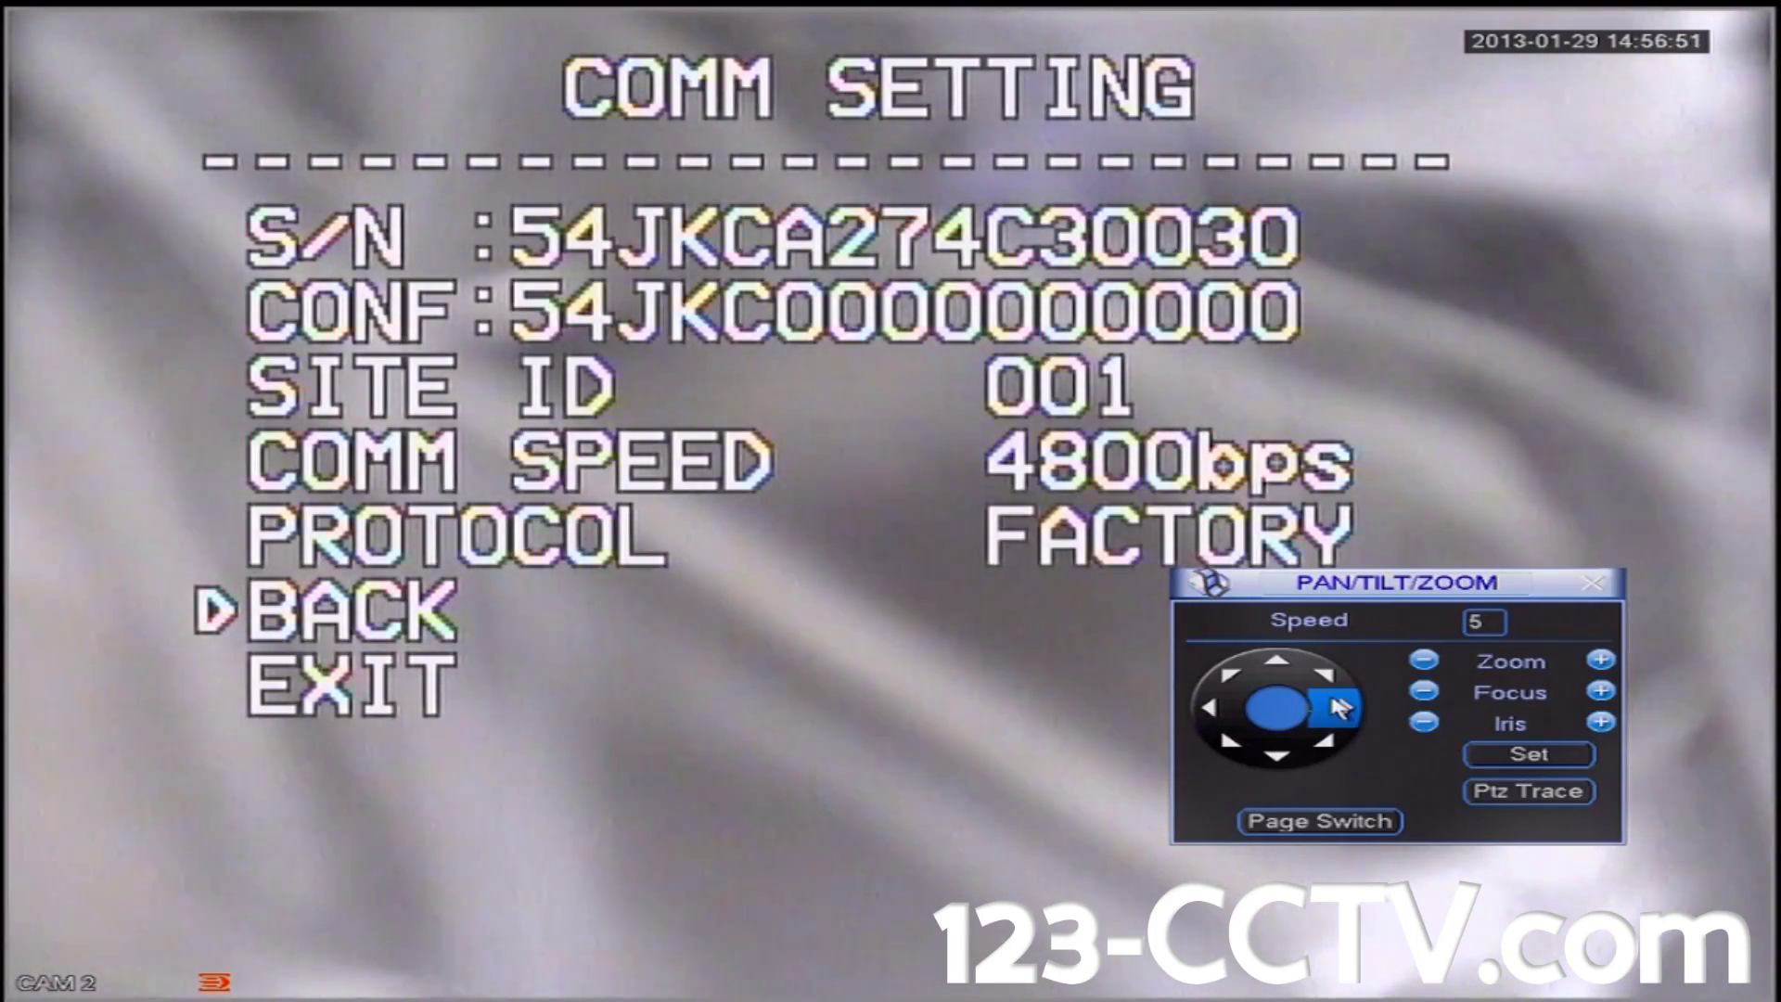
# - Start editing the CONF entry in COMM SETTING and advance to its sixth character
pyautogui.click(1278, 670)
pyautogui.click(1279, 670)
pyautogui.click(1281, 670)
pyautogui.click(1280, 670)
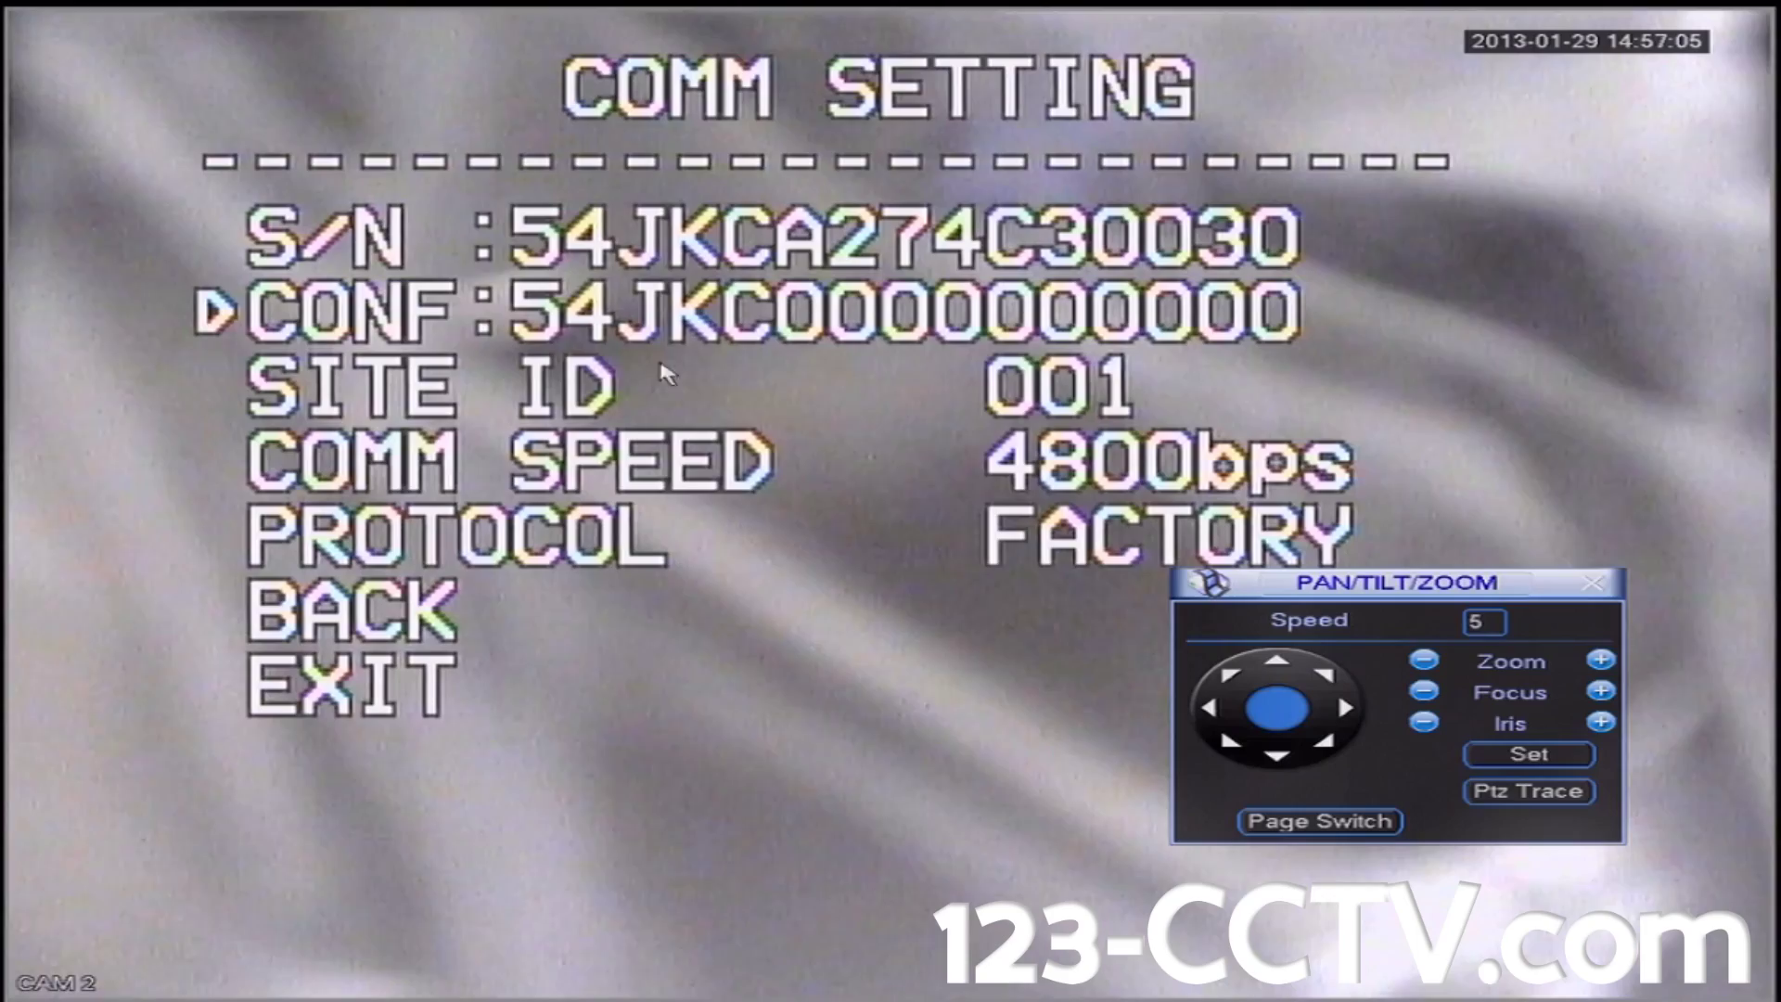
pyautogui.click(1344, 712)
pyautogui.click(1345, 712)
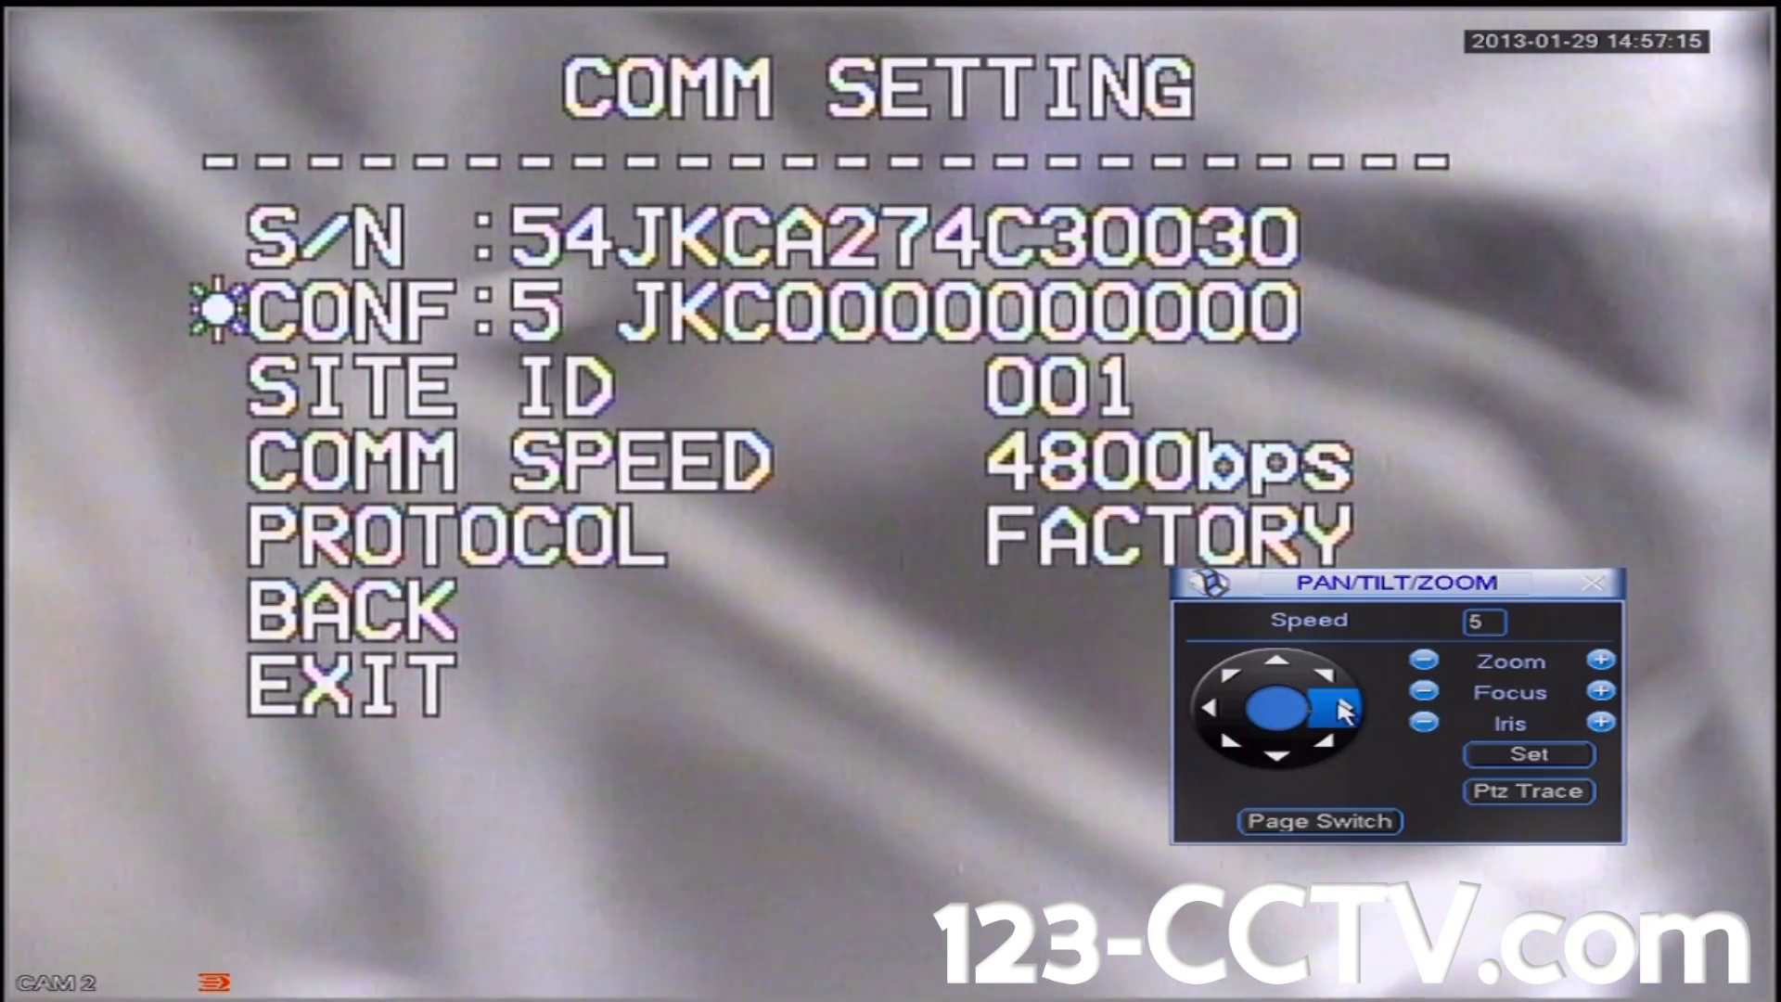
pyautogui.click(1345, 713)
pyautogui.click(1345, 712)
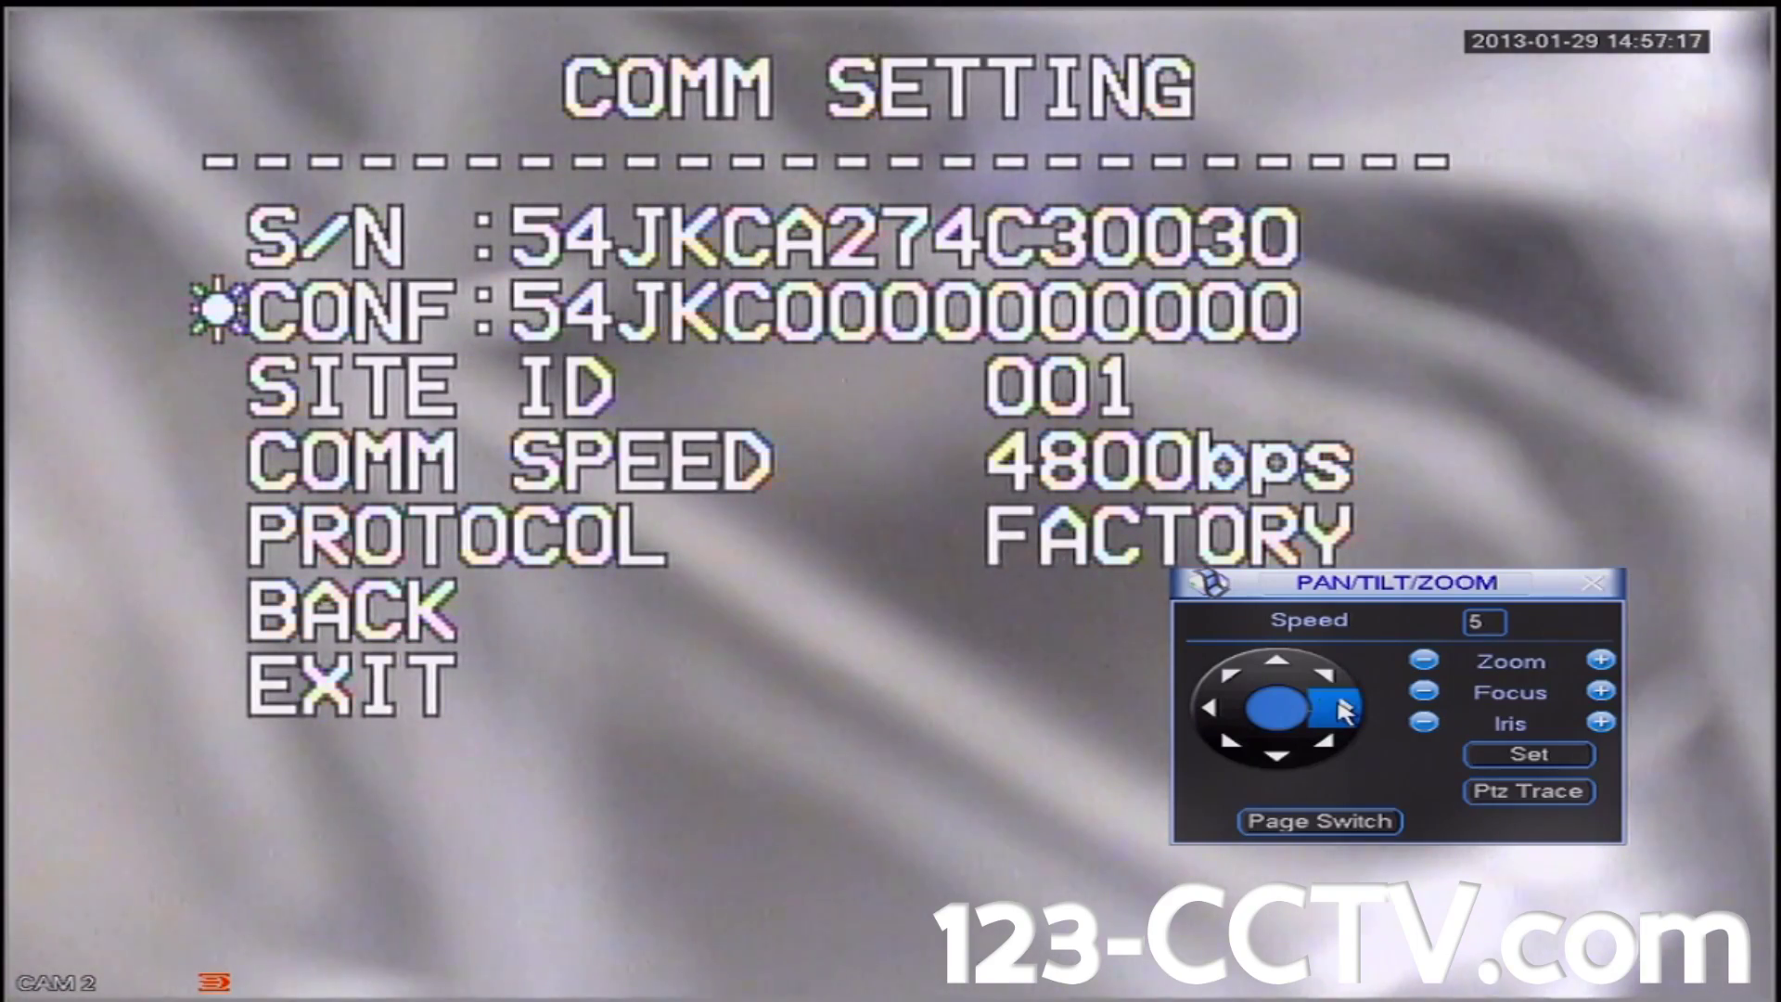
pyautogui.click(1345, 712)
# - Set the sixth character of CONF to A to match the serial number above it
pyautogui.click(1278, 669)
pyautogui.click(1278, 669)
pyautogui.click(1278, 669)
pyautogui.click(1278, 670)
pyautogui.click(1278, 670)
pyautogui.click(1277, 669)
pyautogui.click(1278, 669)
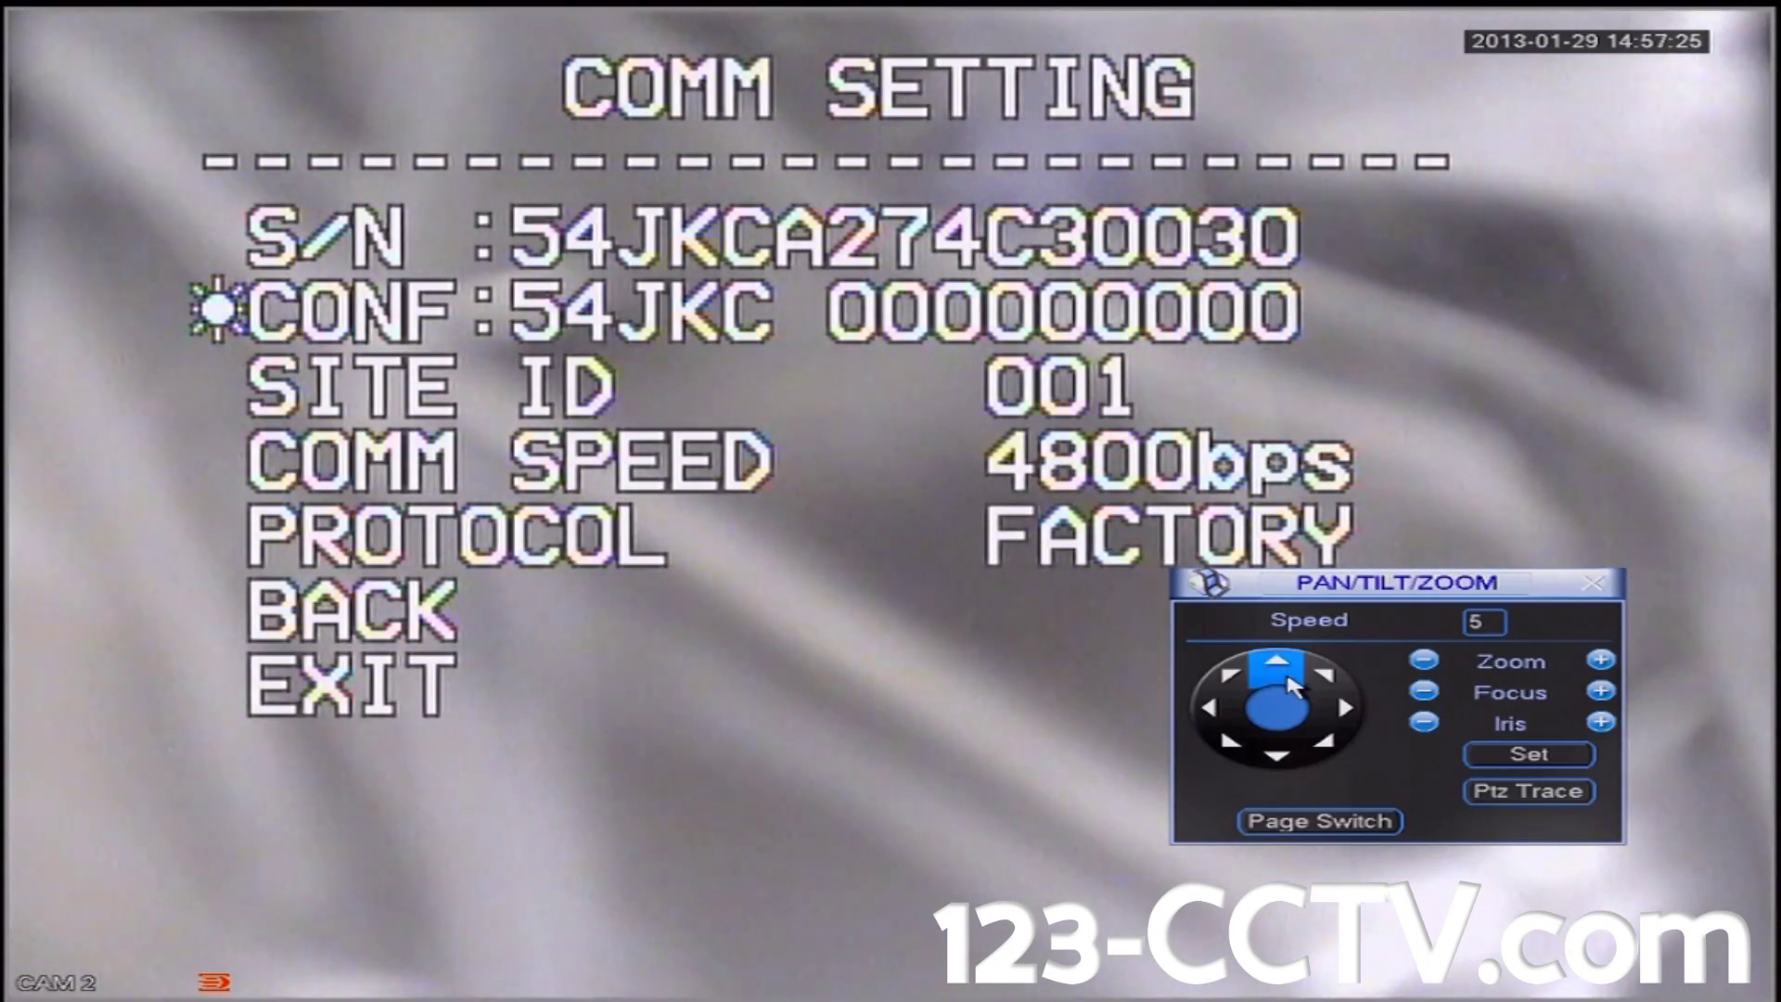
pyautogui.click(1287, 680)
pyautogui.click(1287, 680)
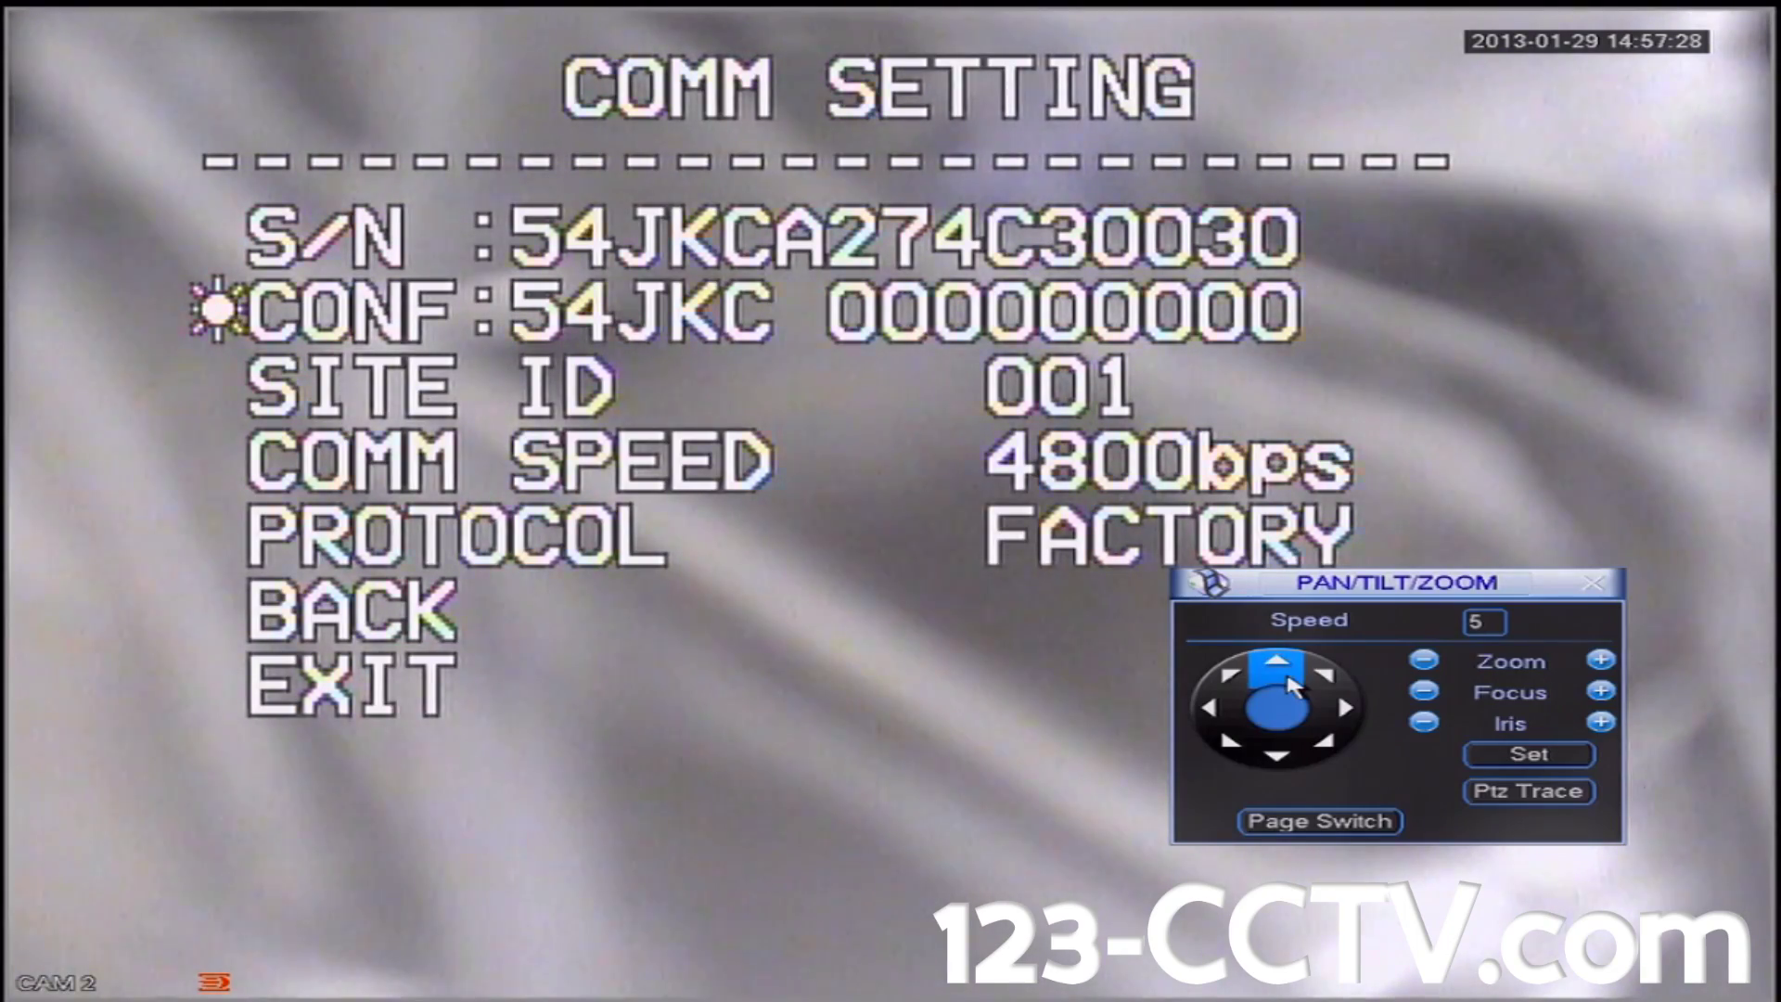
# - Set the seventh character of CONF to 2 and the eighth to 7
pyautogui.click(1336, 710)
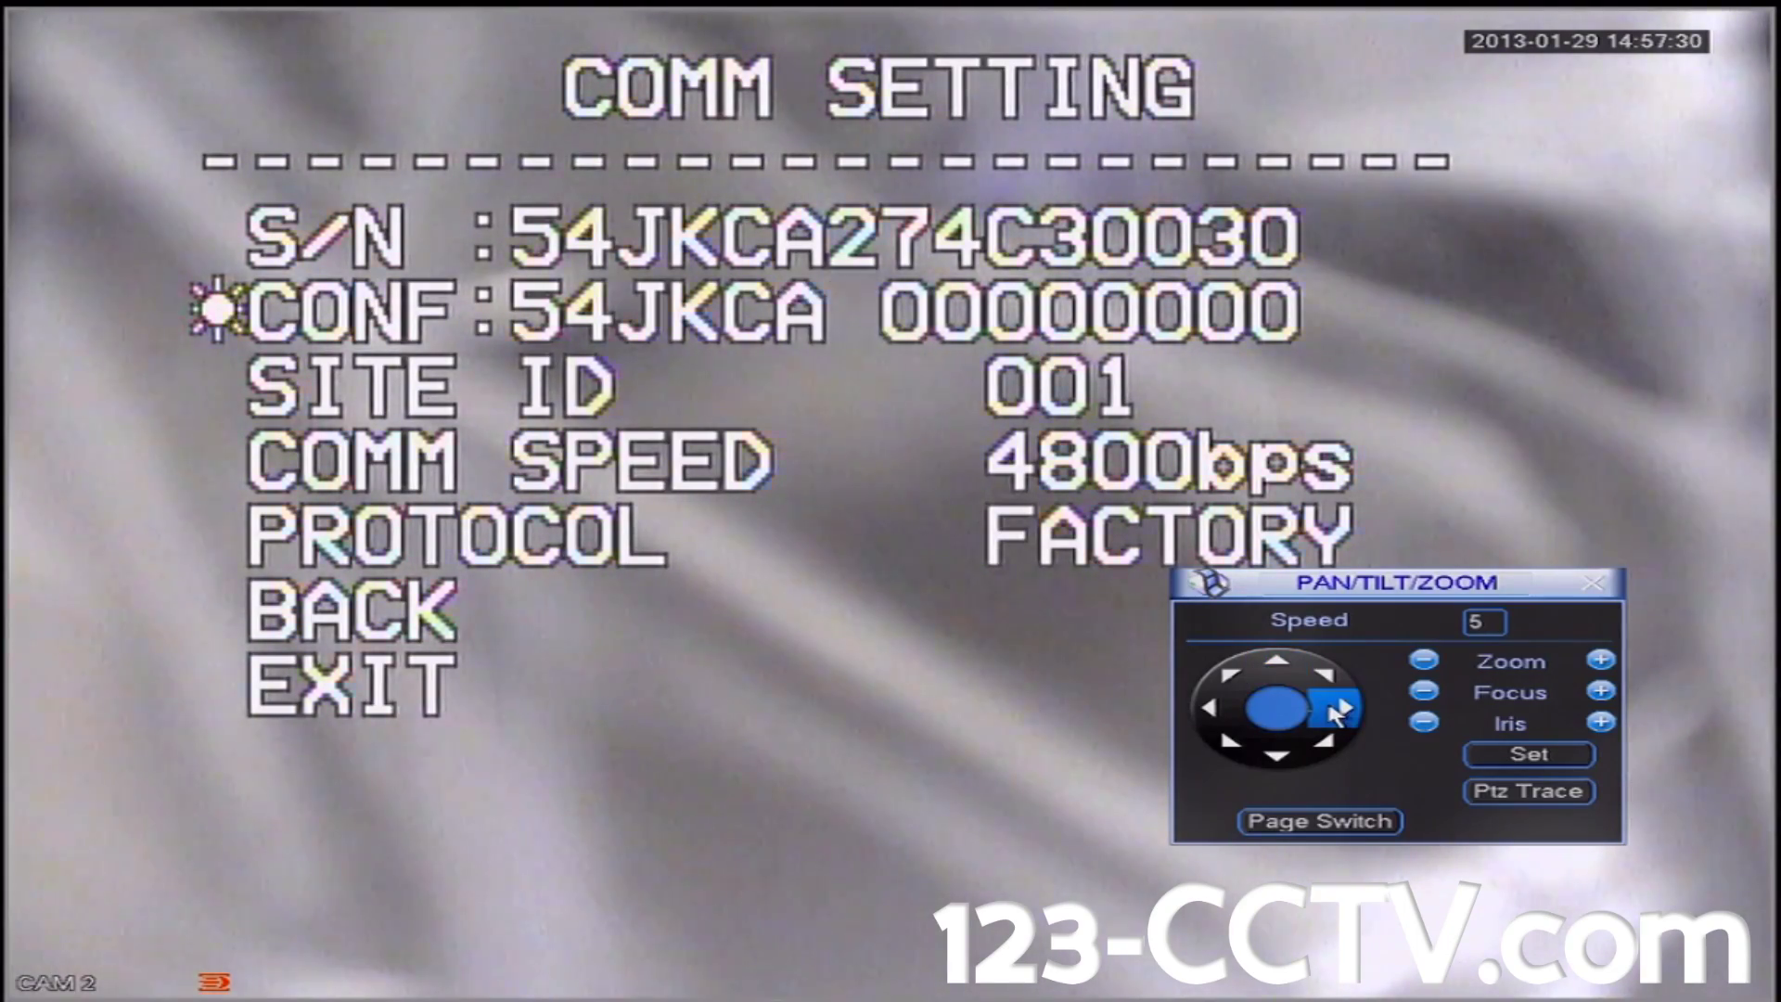
pyautogui.click(1283, 669)
pyautogui.click(1282, 669)
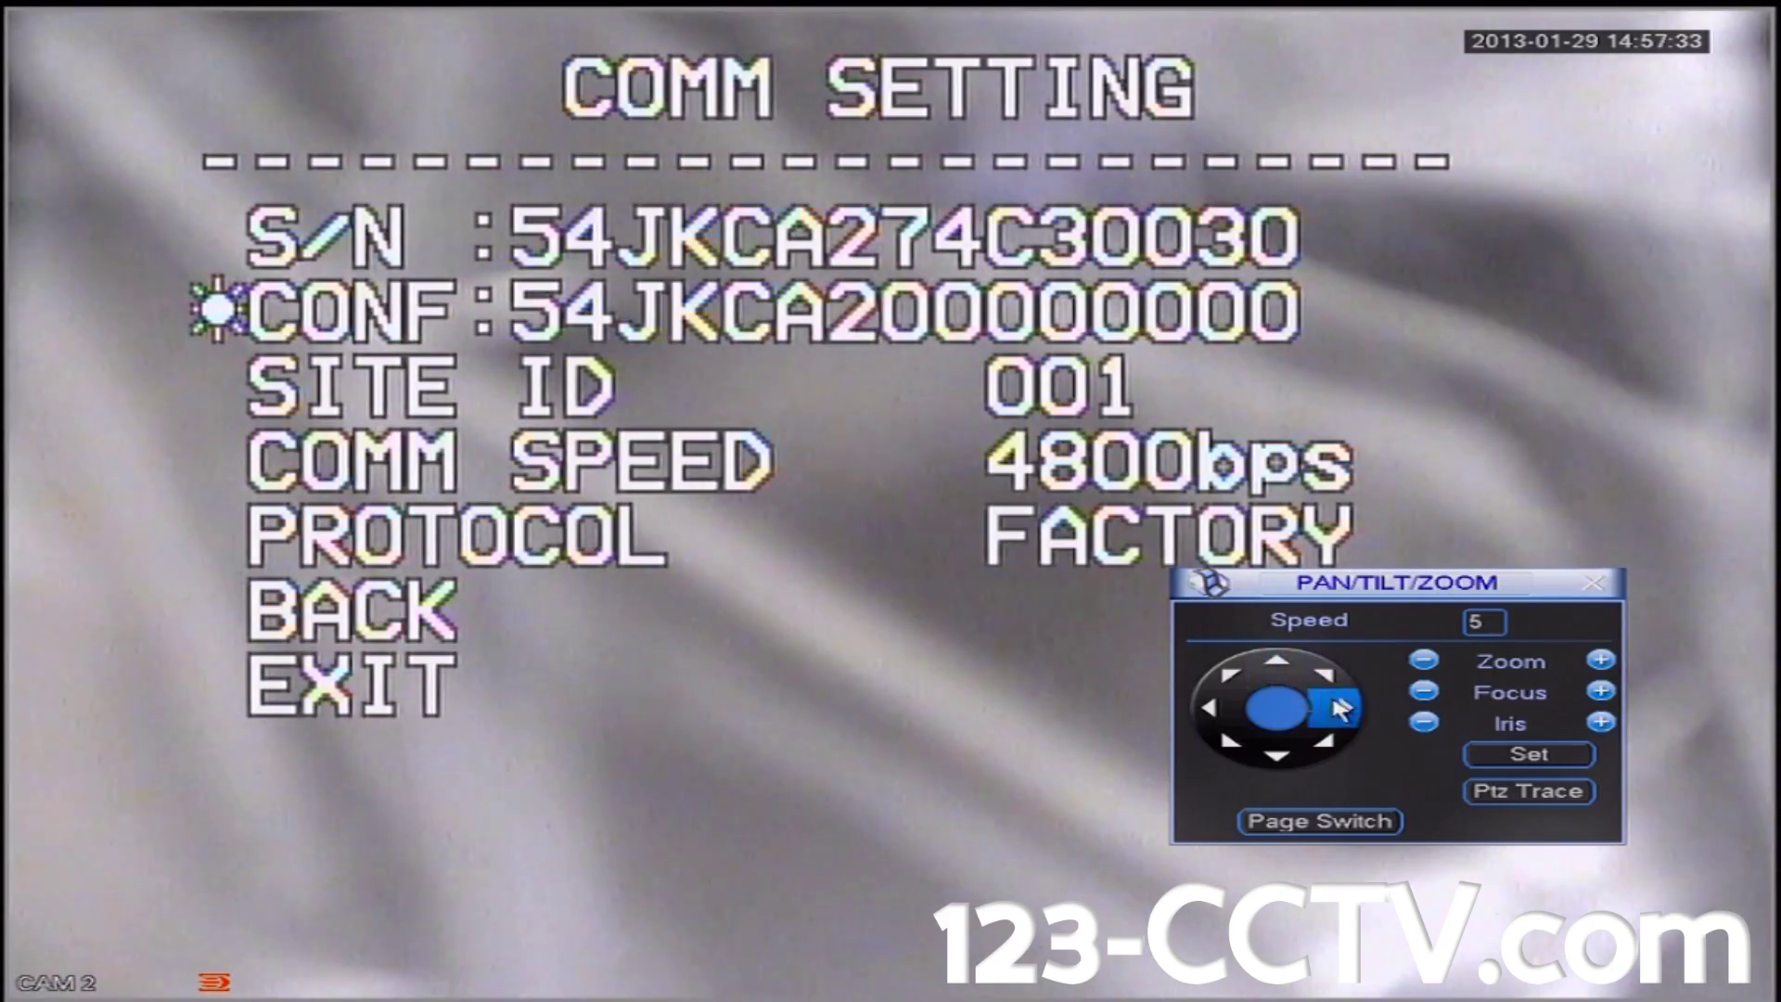
pyautogui.click(1282, 670)
pyautogui.click(1282, 669)
pyautogui.click(1283, 670)
pyautogui.click(1283, 669)
pyautogui.click(1289, 676)
pyautogui.click(1289, 676)
pyautogui.click(1289, 677)
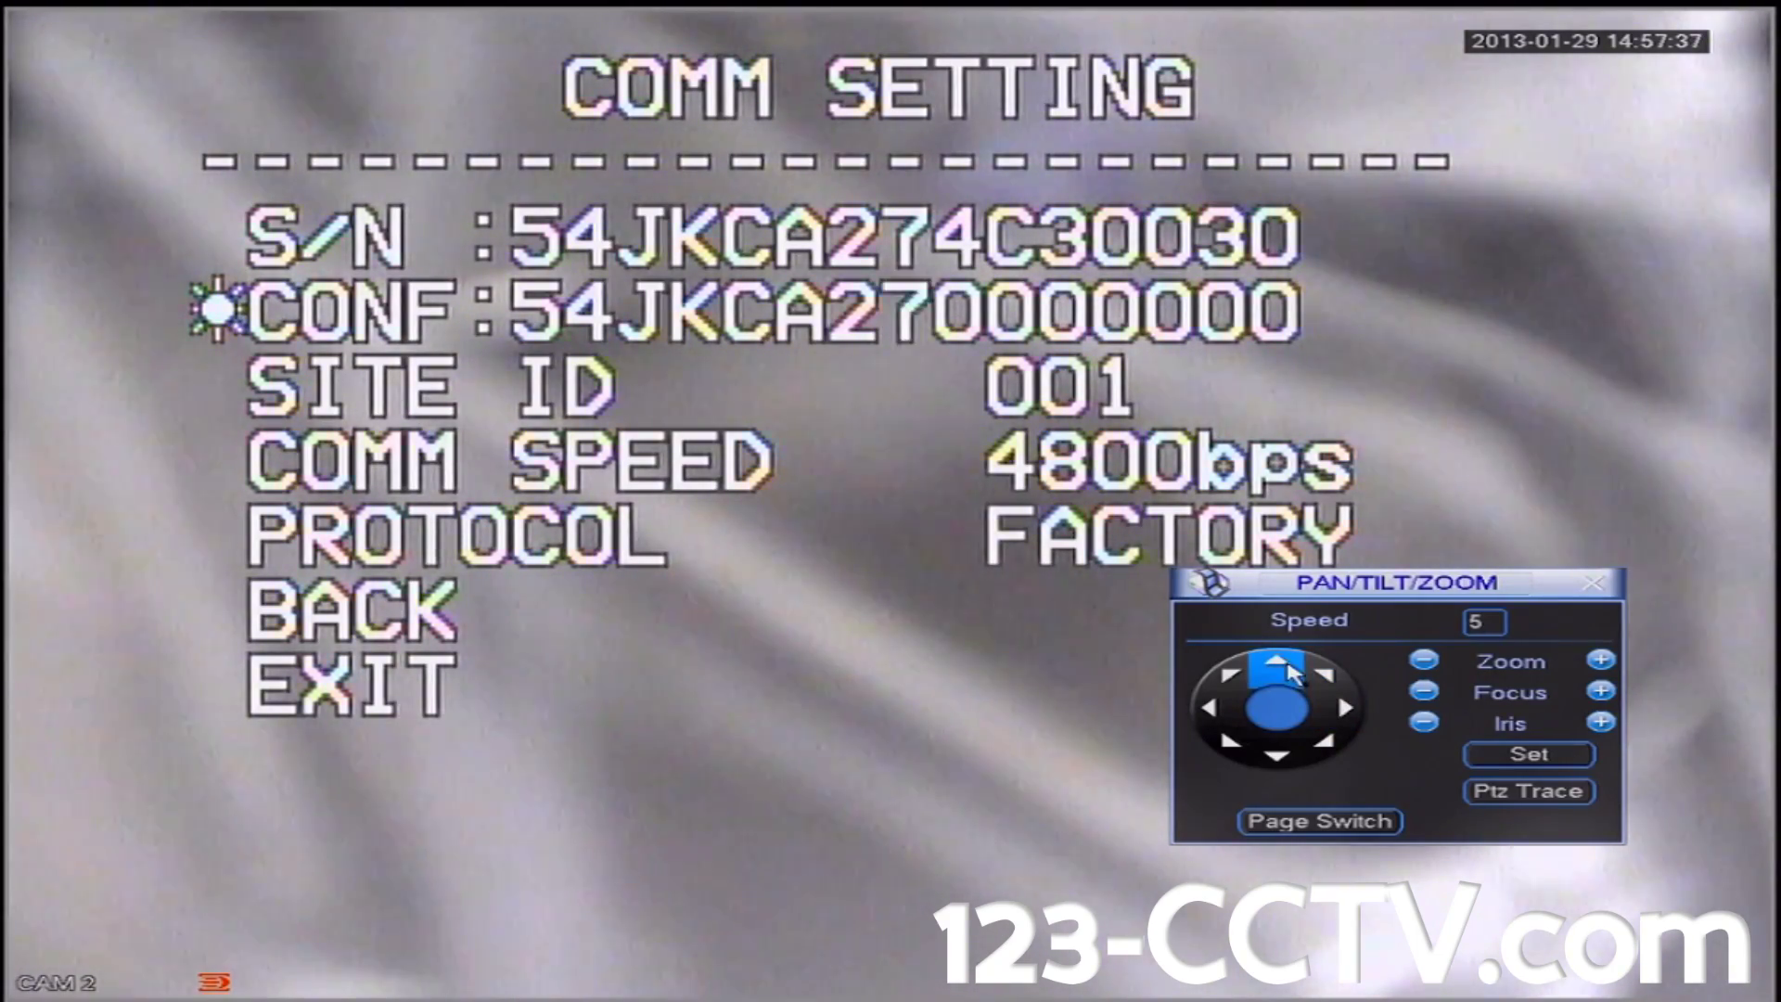
# - Set the ninth character of CONF to 4 and the tenth to C
pyautogui.click(1341, 708)
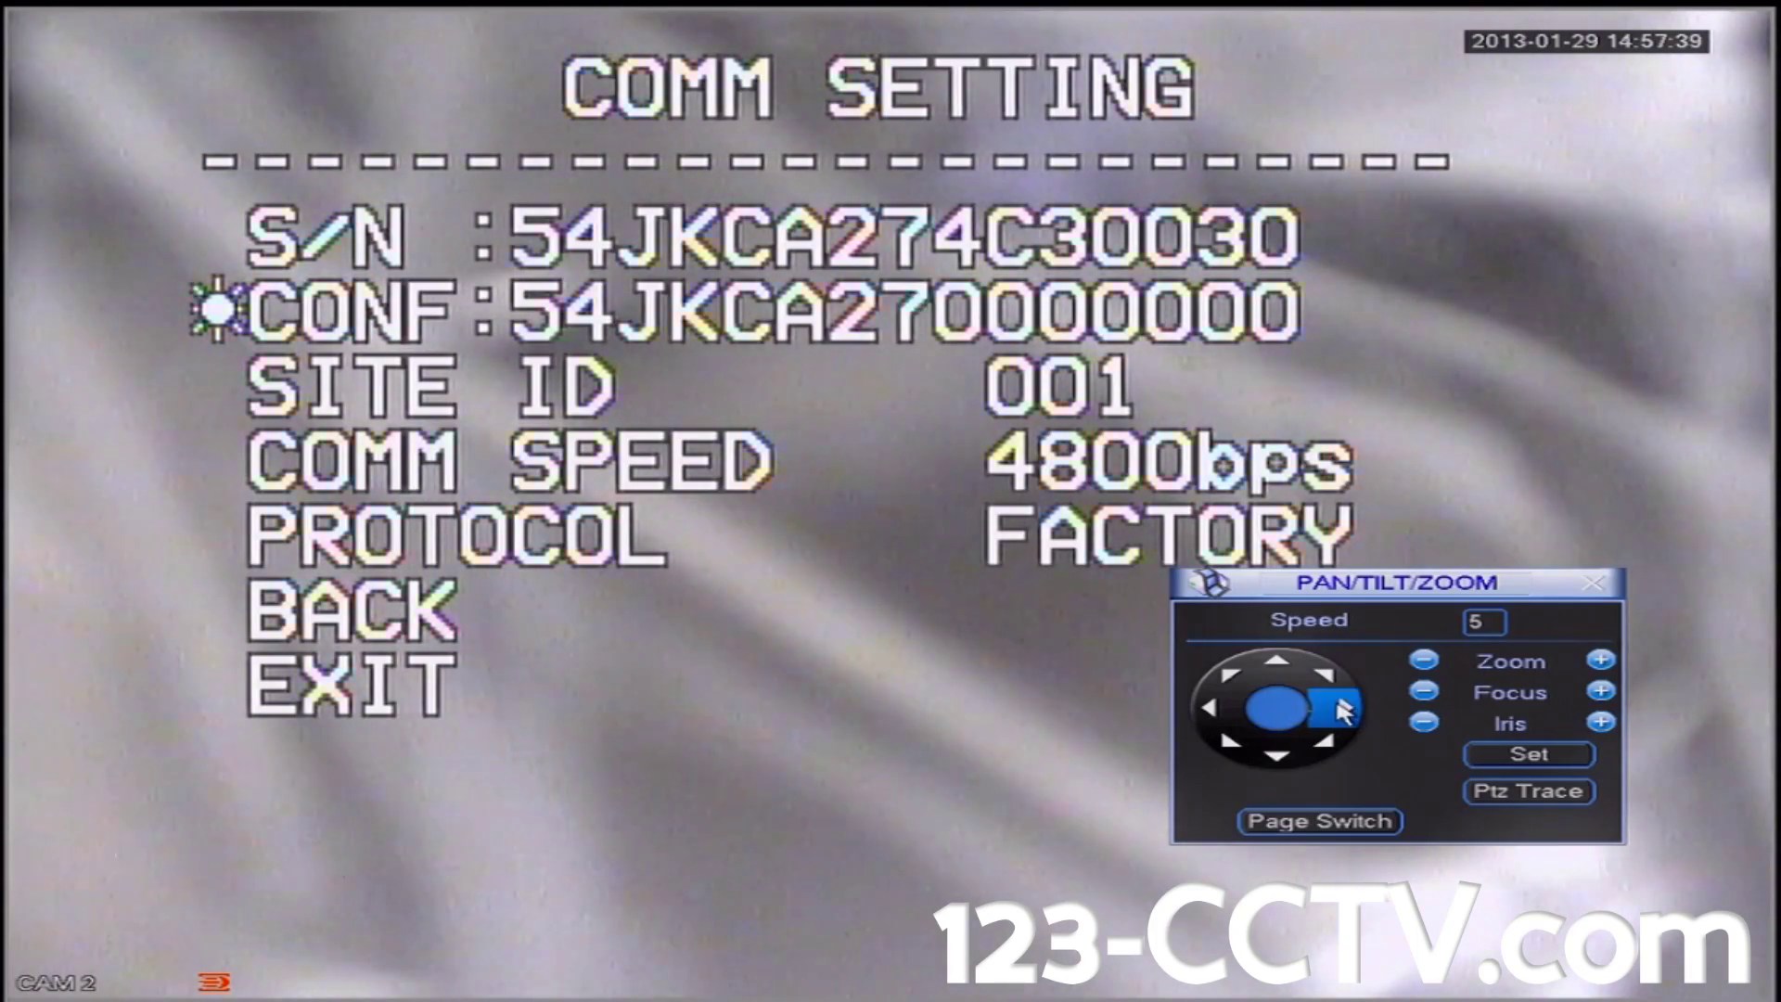
pyautogui.click(1289, 672)
pyautogui.click(1290, 673)
pyautogui.click(1289, 674)
pyautogui.click(1289, 675)
pyautogui.click(1339, 708)
pyautogui.click(1296, 675)
pyautogui.click(1286, 669)
pyautogui.click(1286, 670)
pyautogui.click(1285, 668)
pyautogui.click(1285, 667)
pyautogui.click(1284, 667)
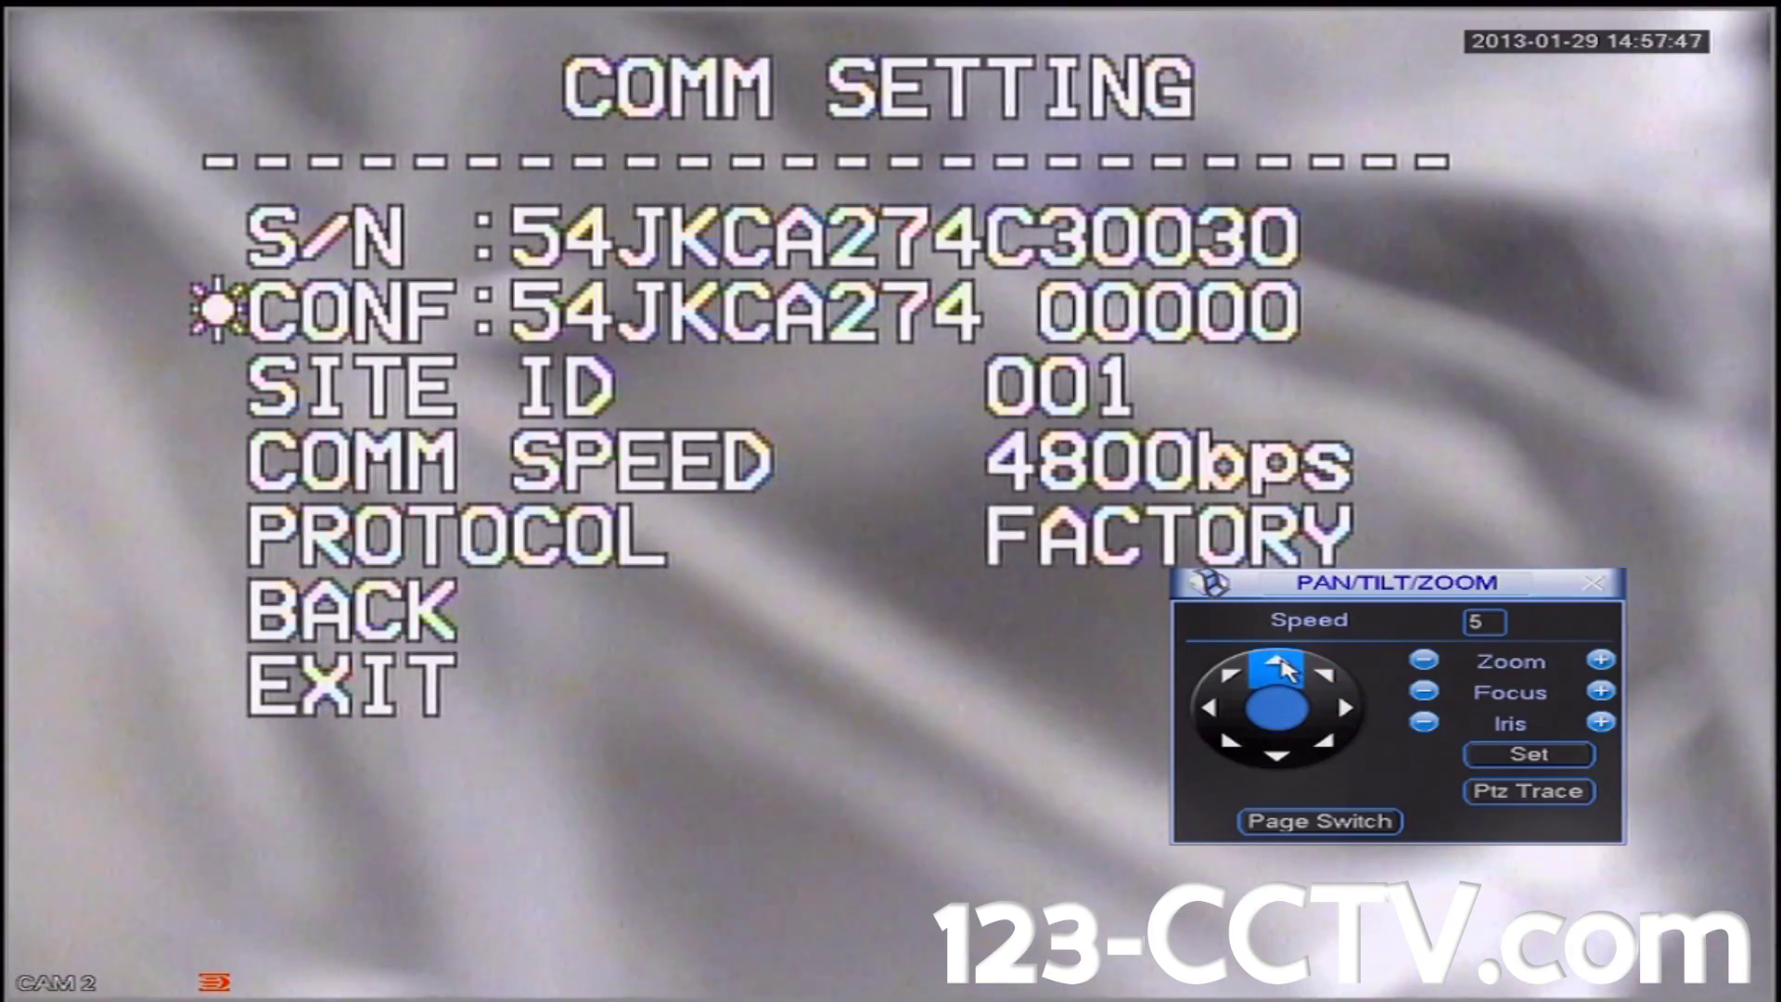
pyautogui.click(1284, 667)
pyautogui.click(1285, 668)
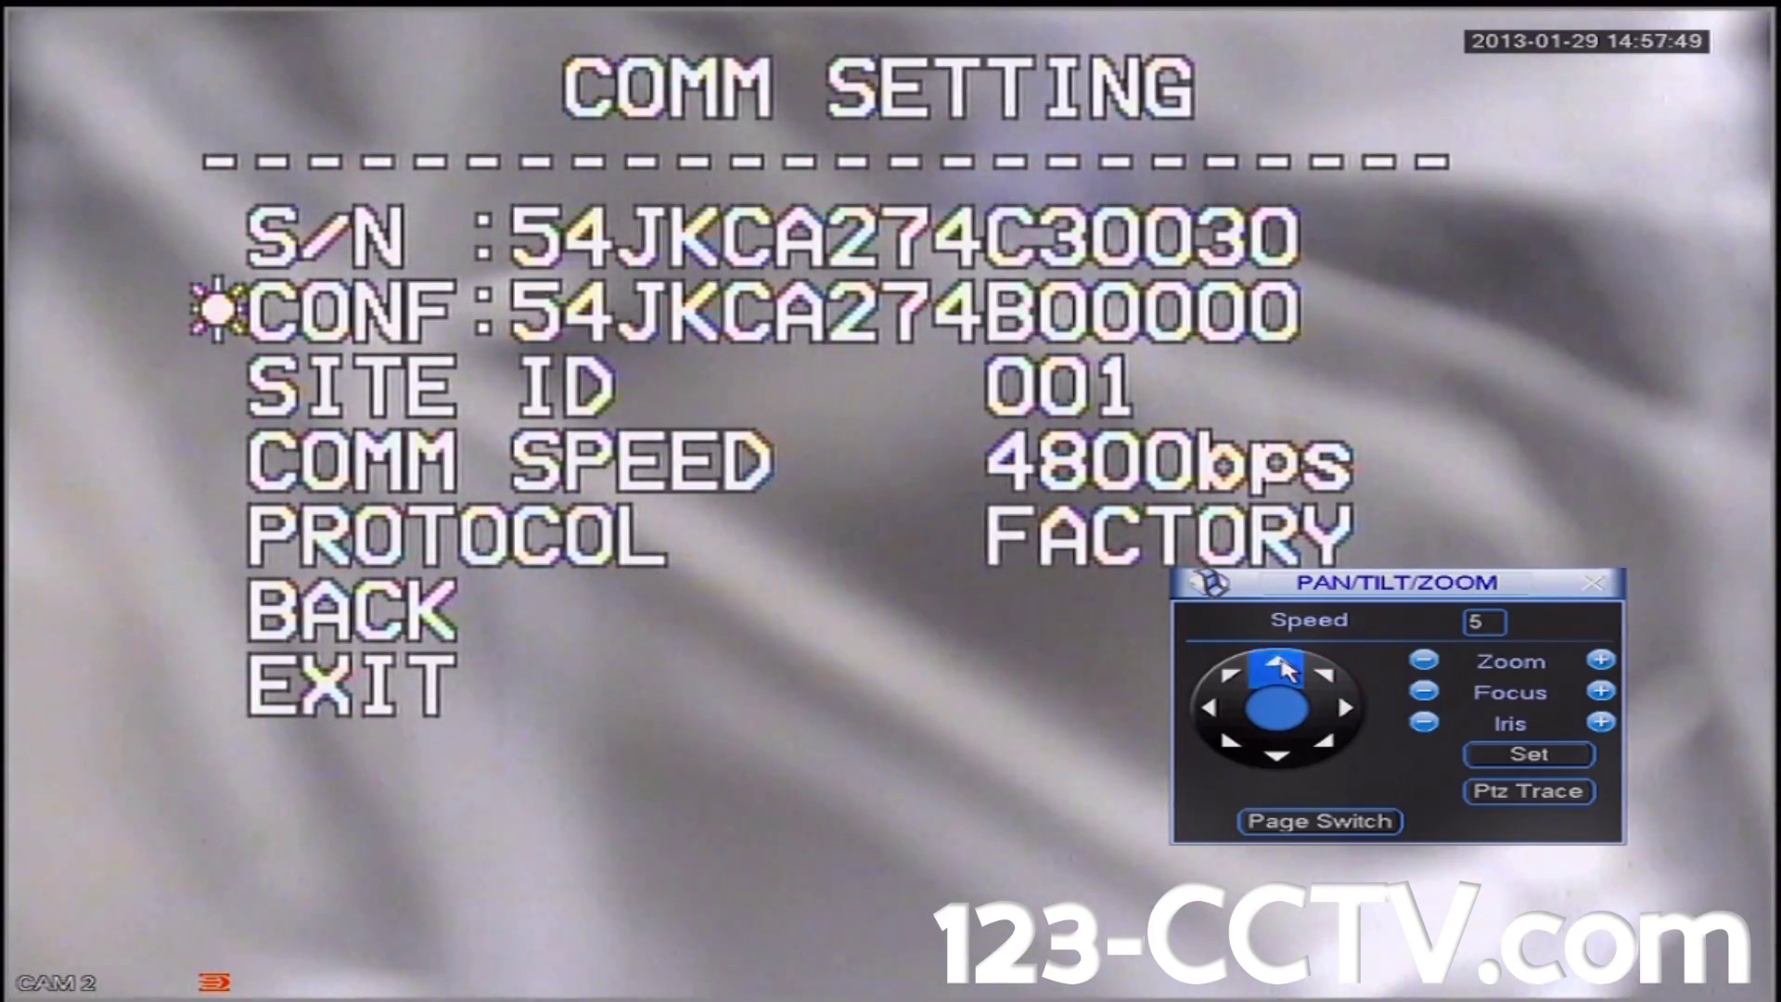
# - Complete the CONF entry by setting its eleventh and fourteenth characters to 3, and move the menu cursor to SITE ID
pyautogui.click(1344, 707)
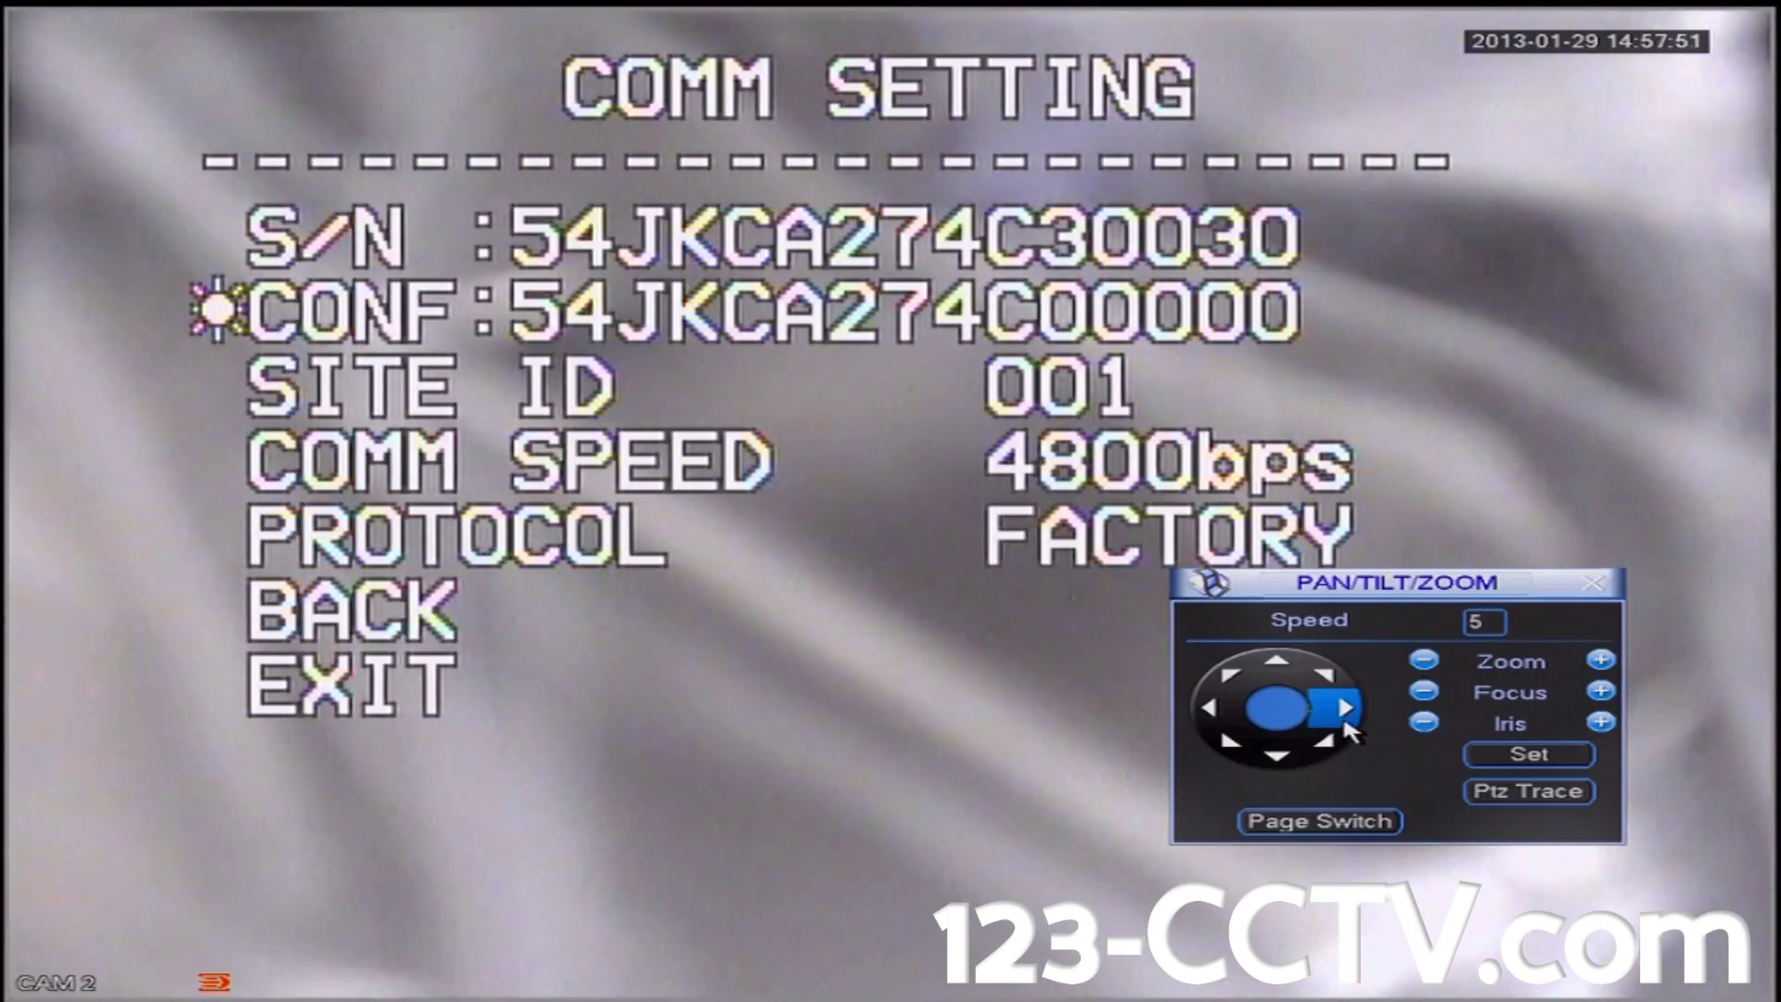
pyautogui.click(1284, 686)
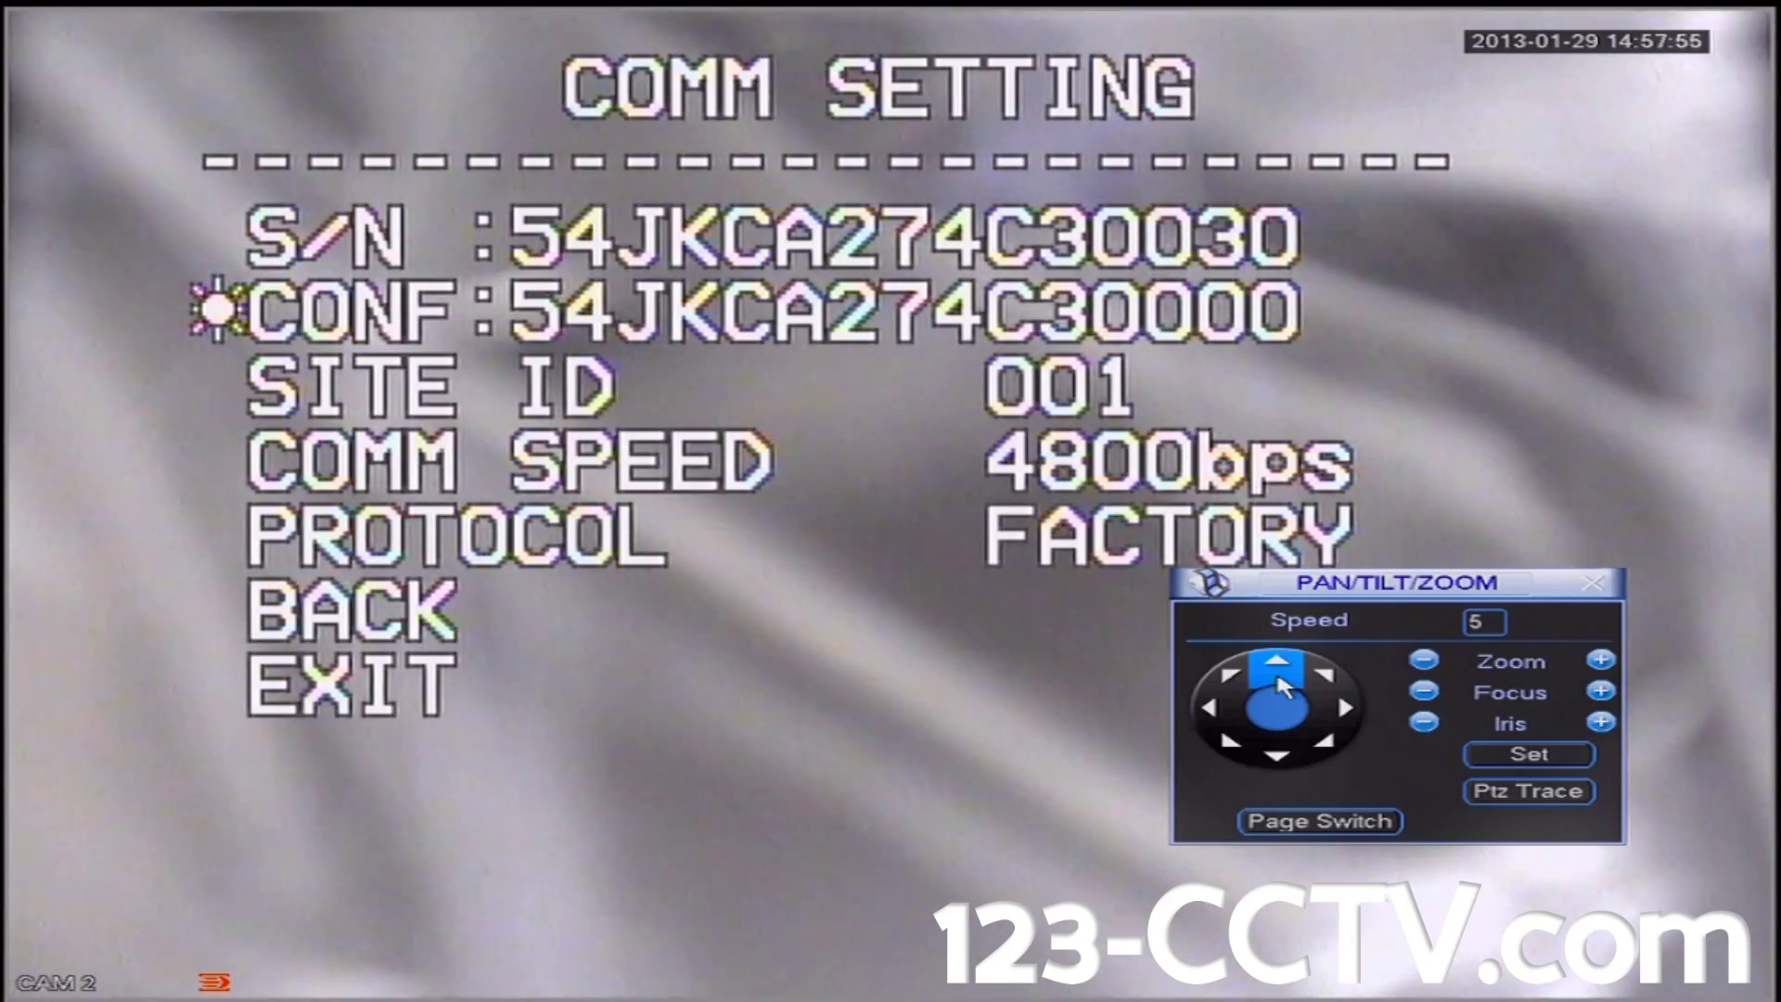
pyautogui.click(1344, 709)
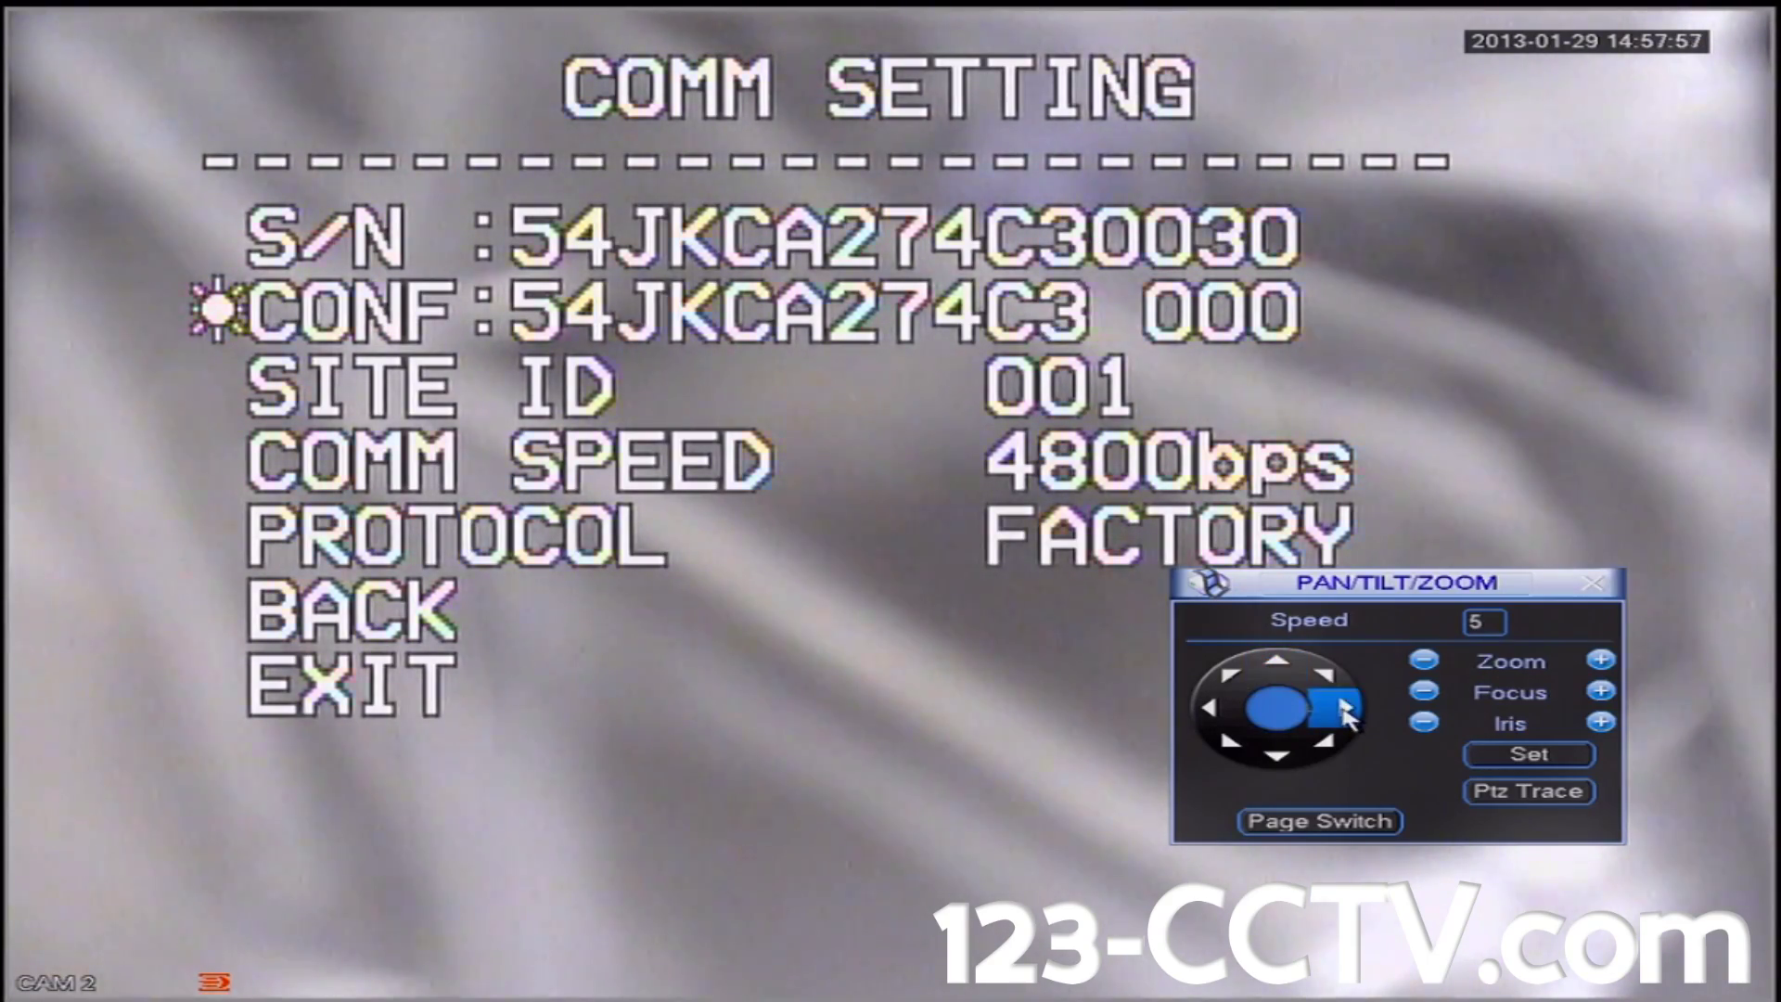
pyautogui.click(1294, 680)
pyautogui.click(1294, 680)
pyautogui.click(1294, 680)
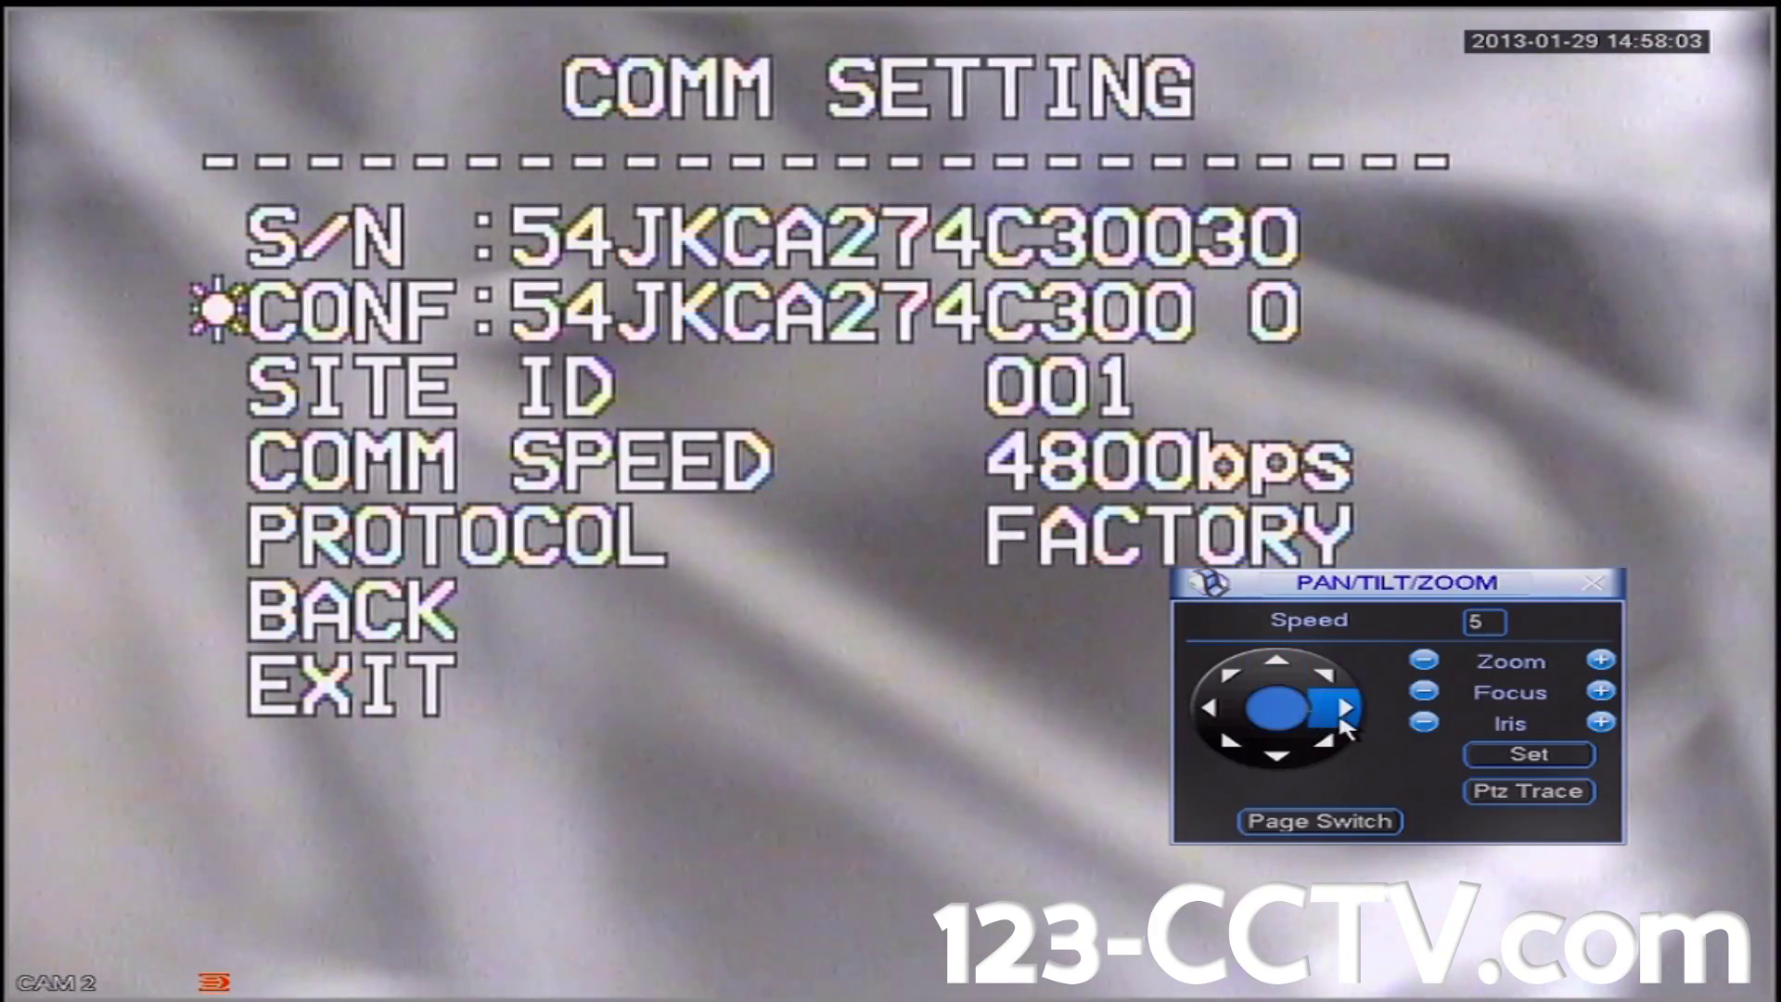
pyautogui.click(1345, 710)
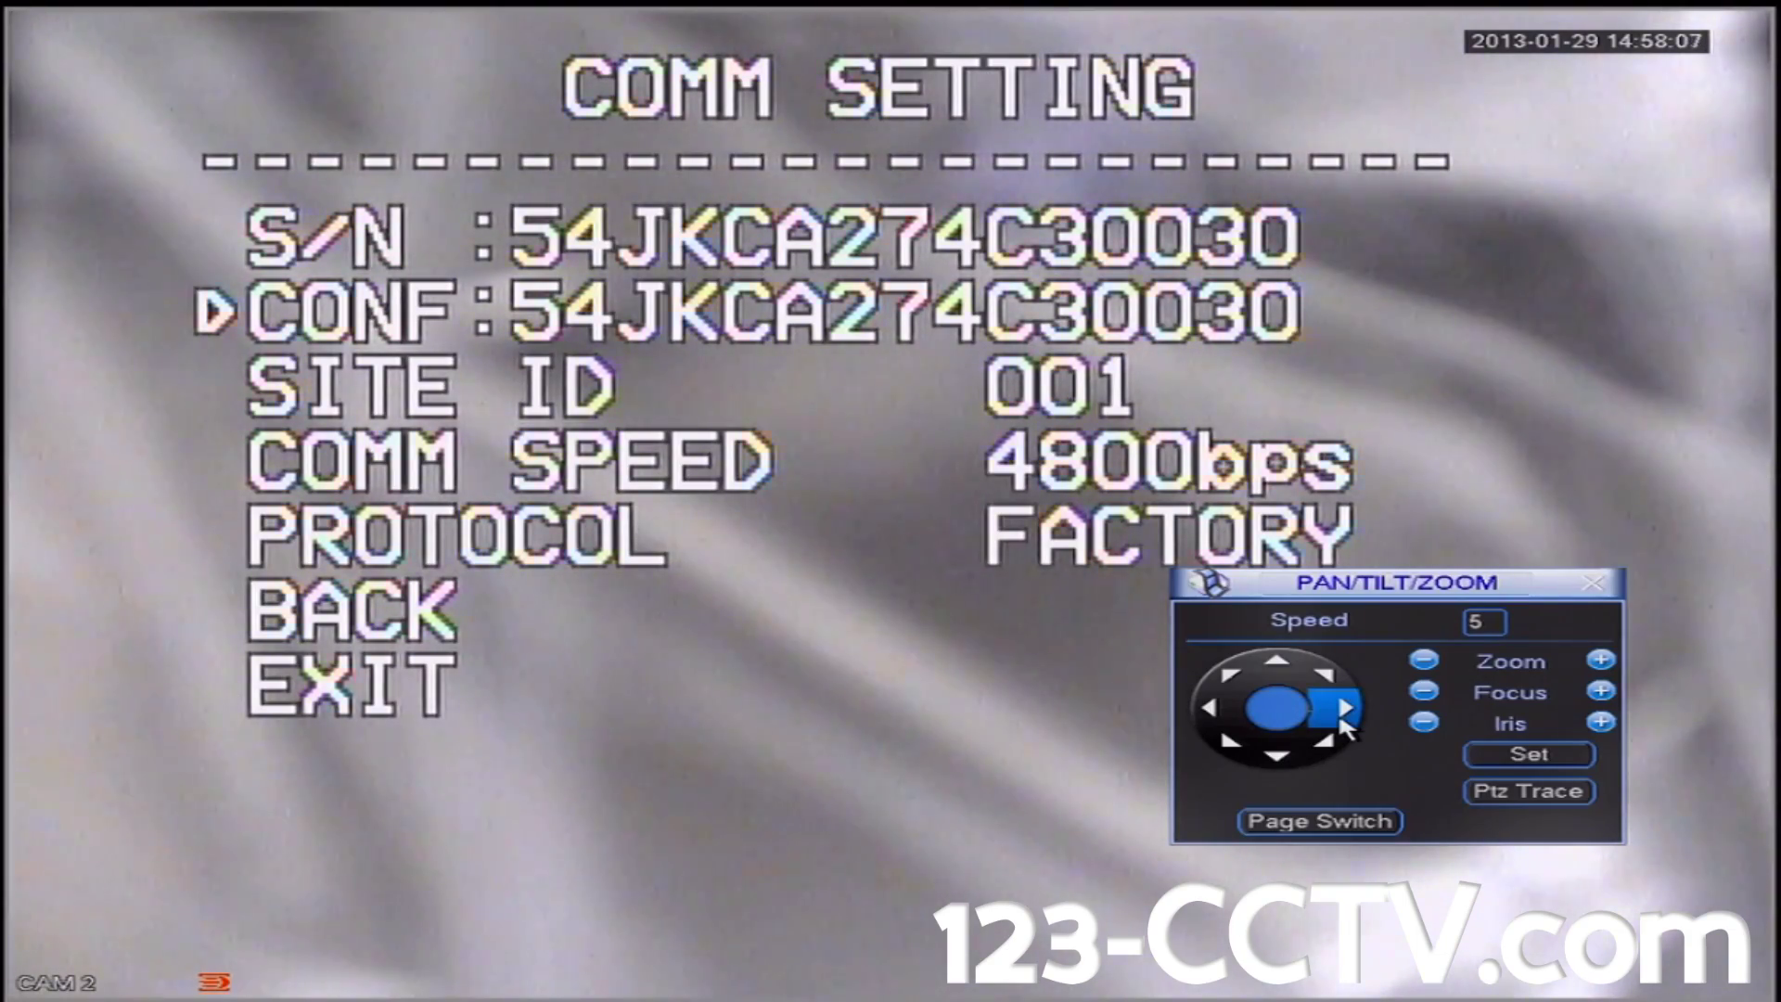
pyautogui.click(1283, 752)
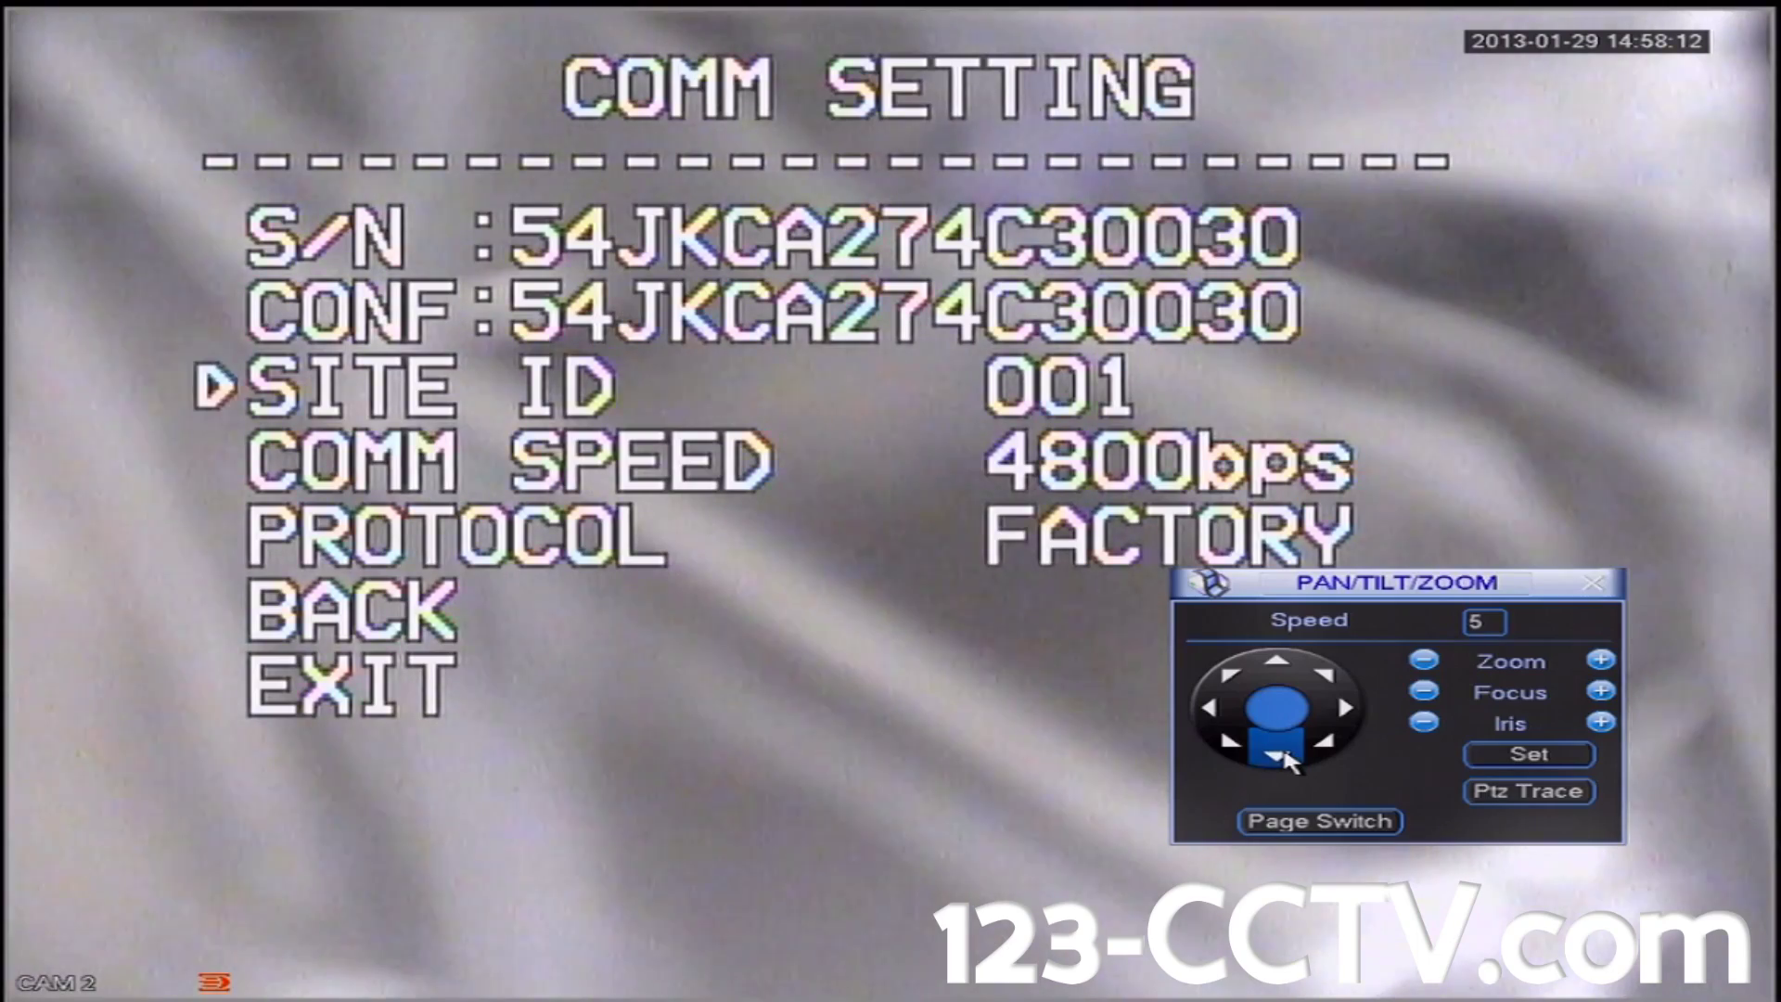
# - Set the dome's SITE ID to 002 in the COMM SETTING menu
pyautogui.click(1339, 709)
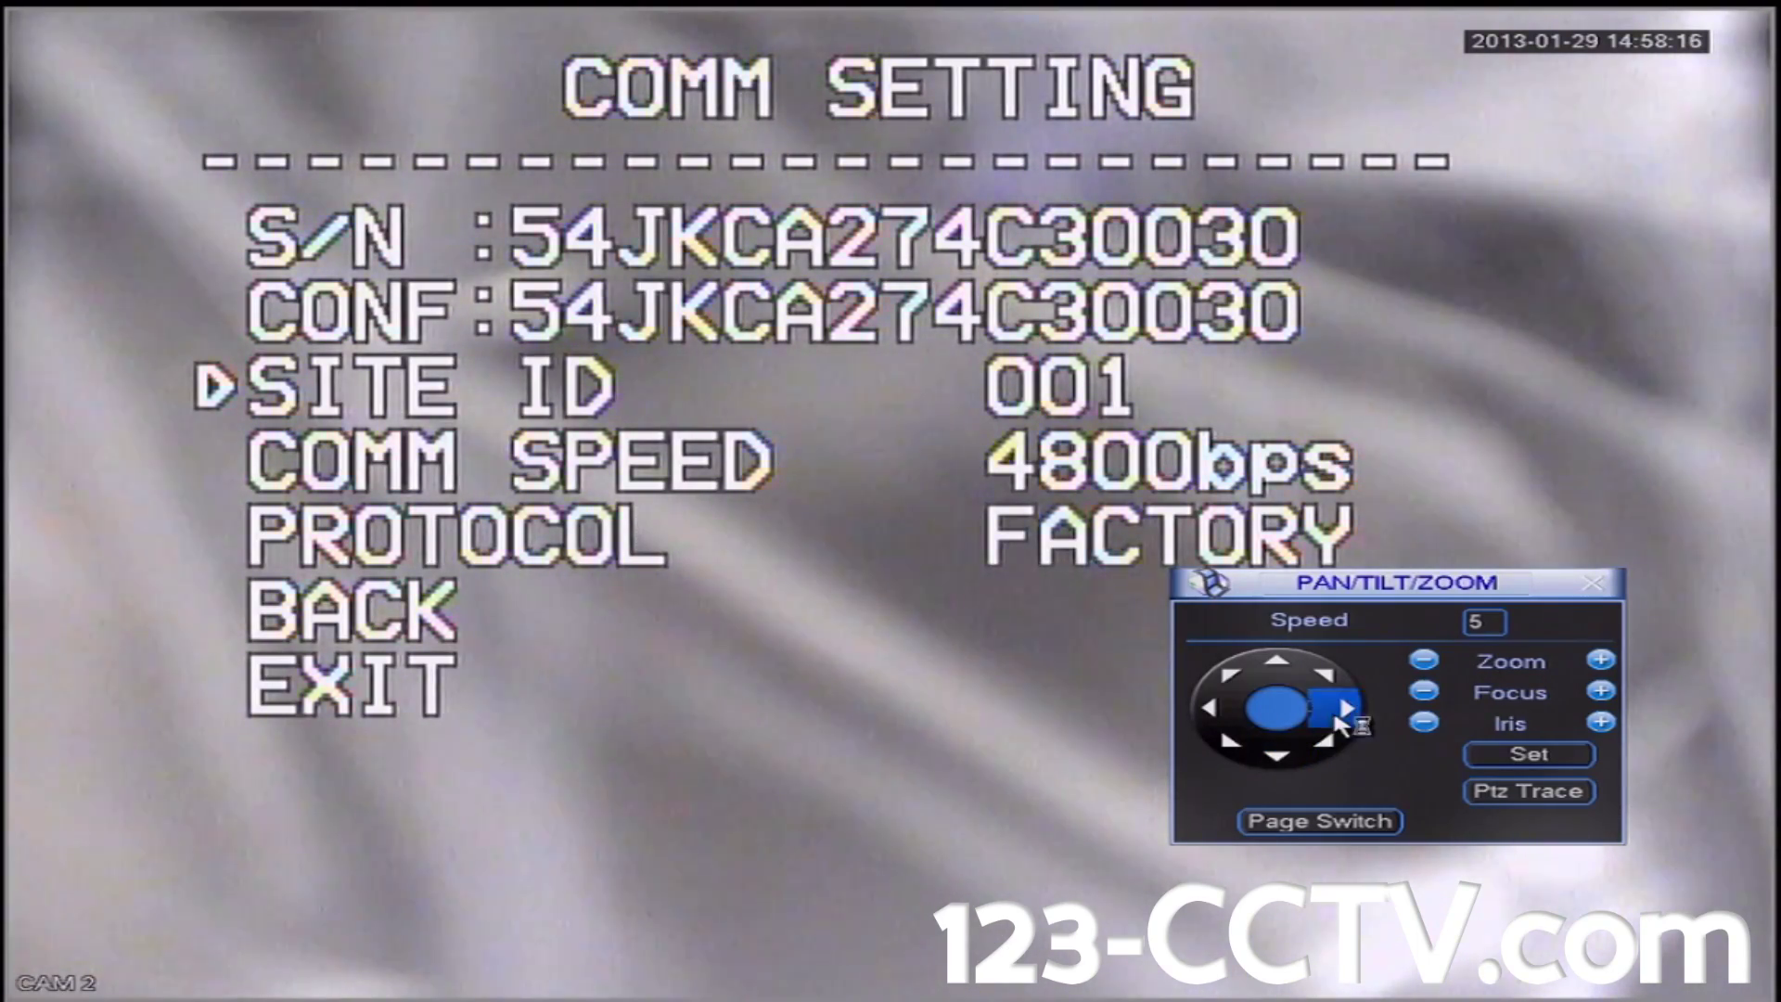
pyautogui.click(1278, 678)
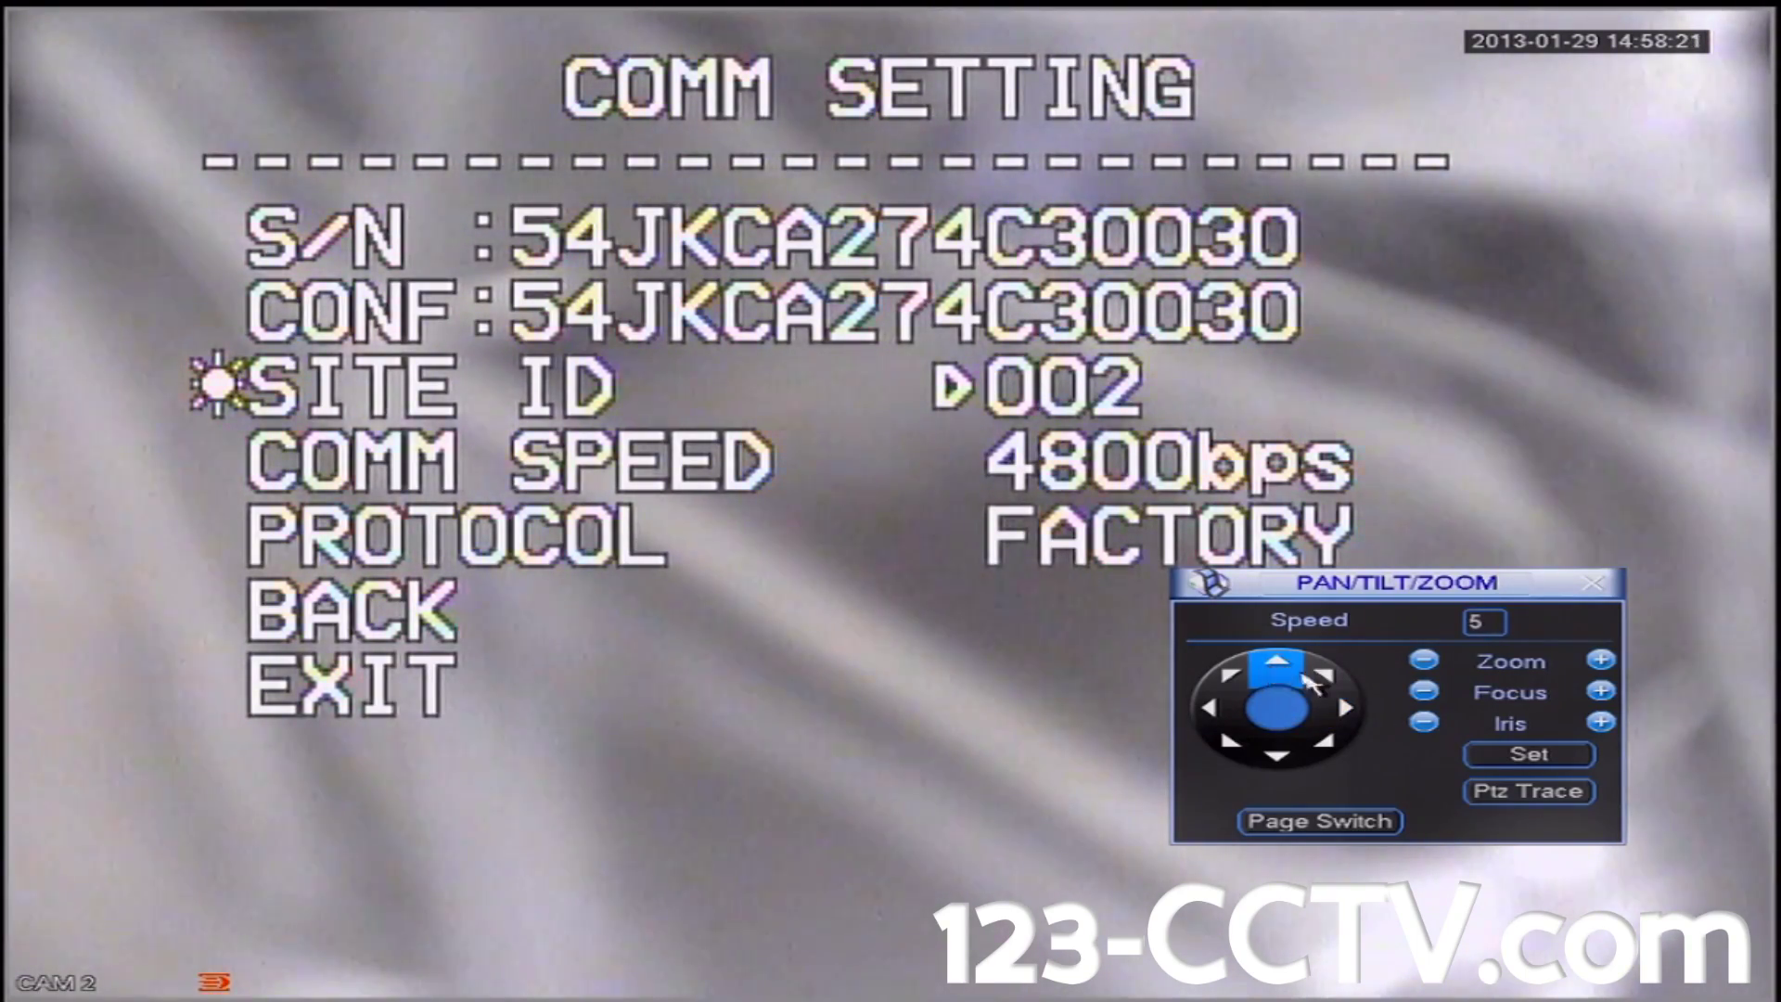
pyautogui.click(1345, 714)
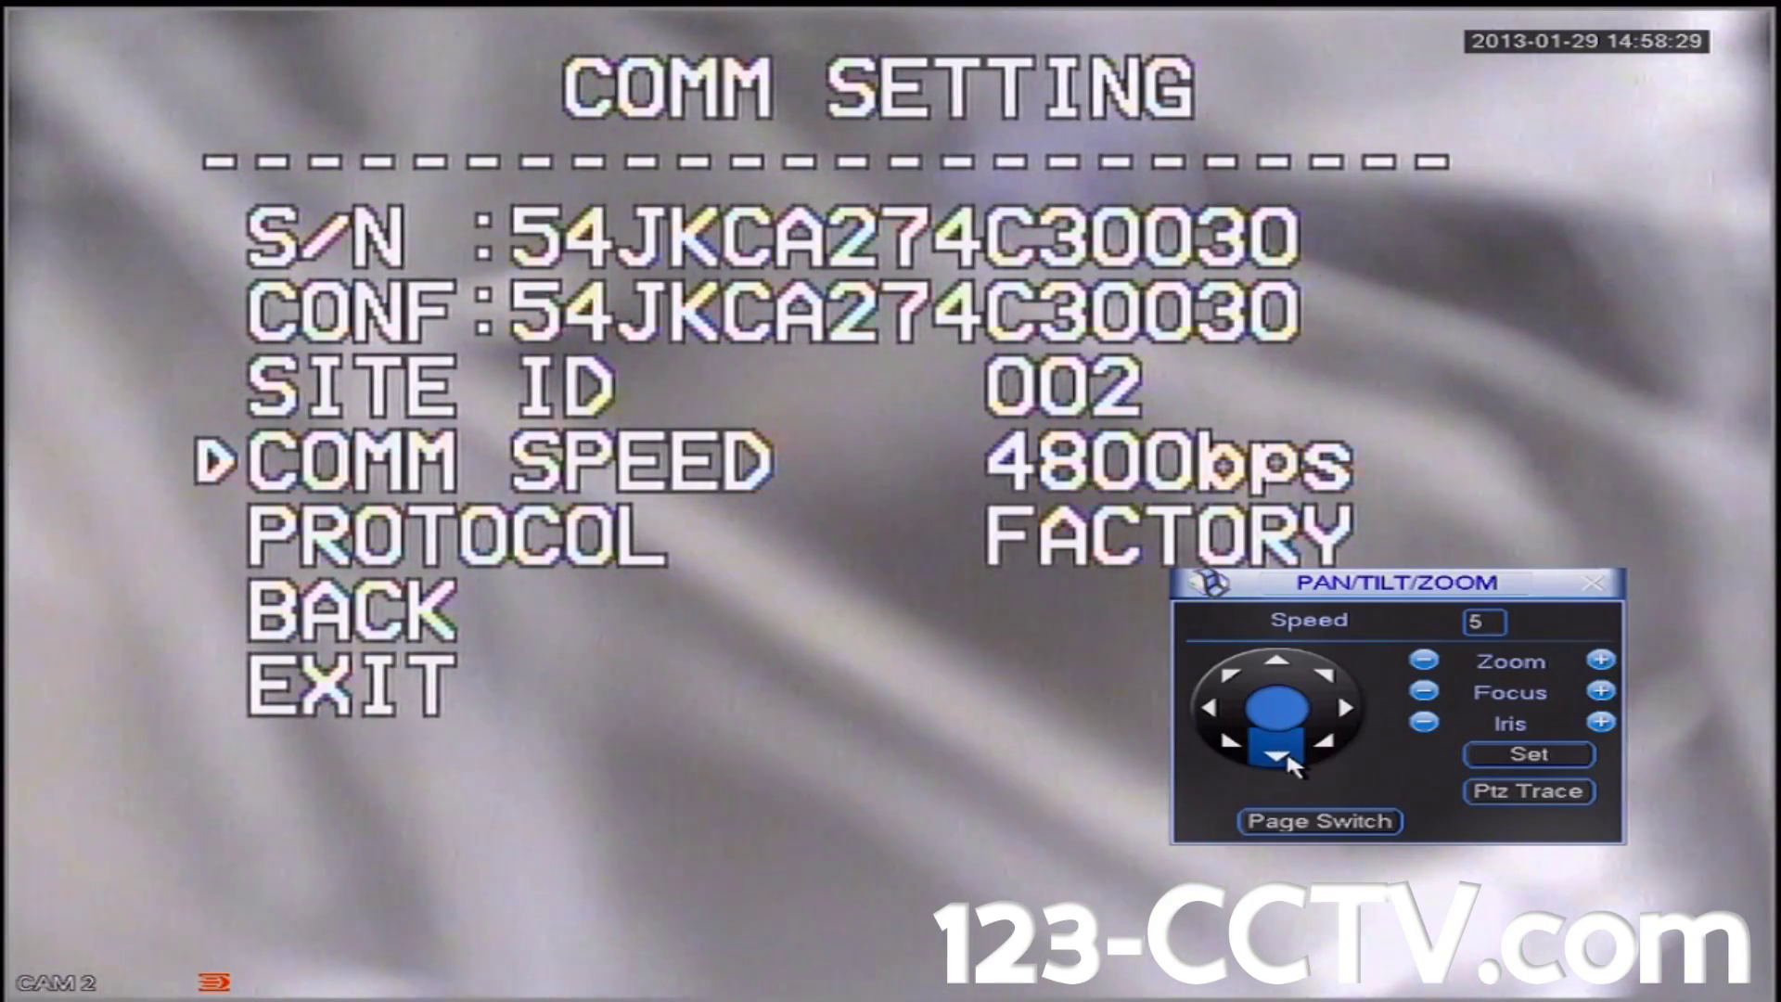
# - Exit the dome's COMM SETTING menu through its EXIT entry and close the PTZ control
pyautogui.click(1278, 753)
pyautogui.click(1278, 753)
pyautogui.click(1278, 753)
pyautogui.click(1283, 756)
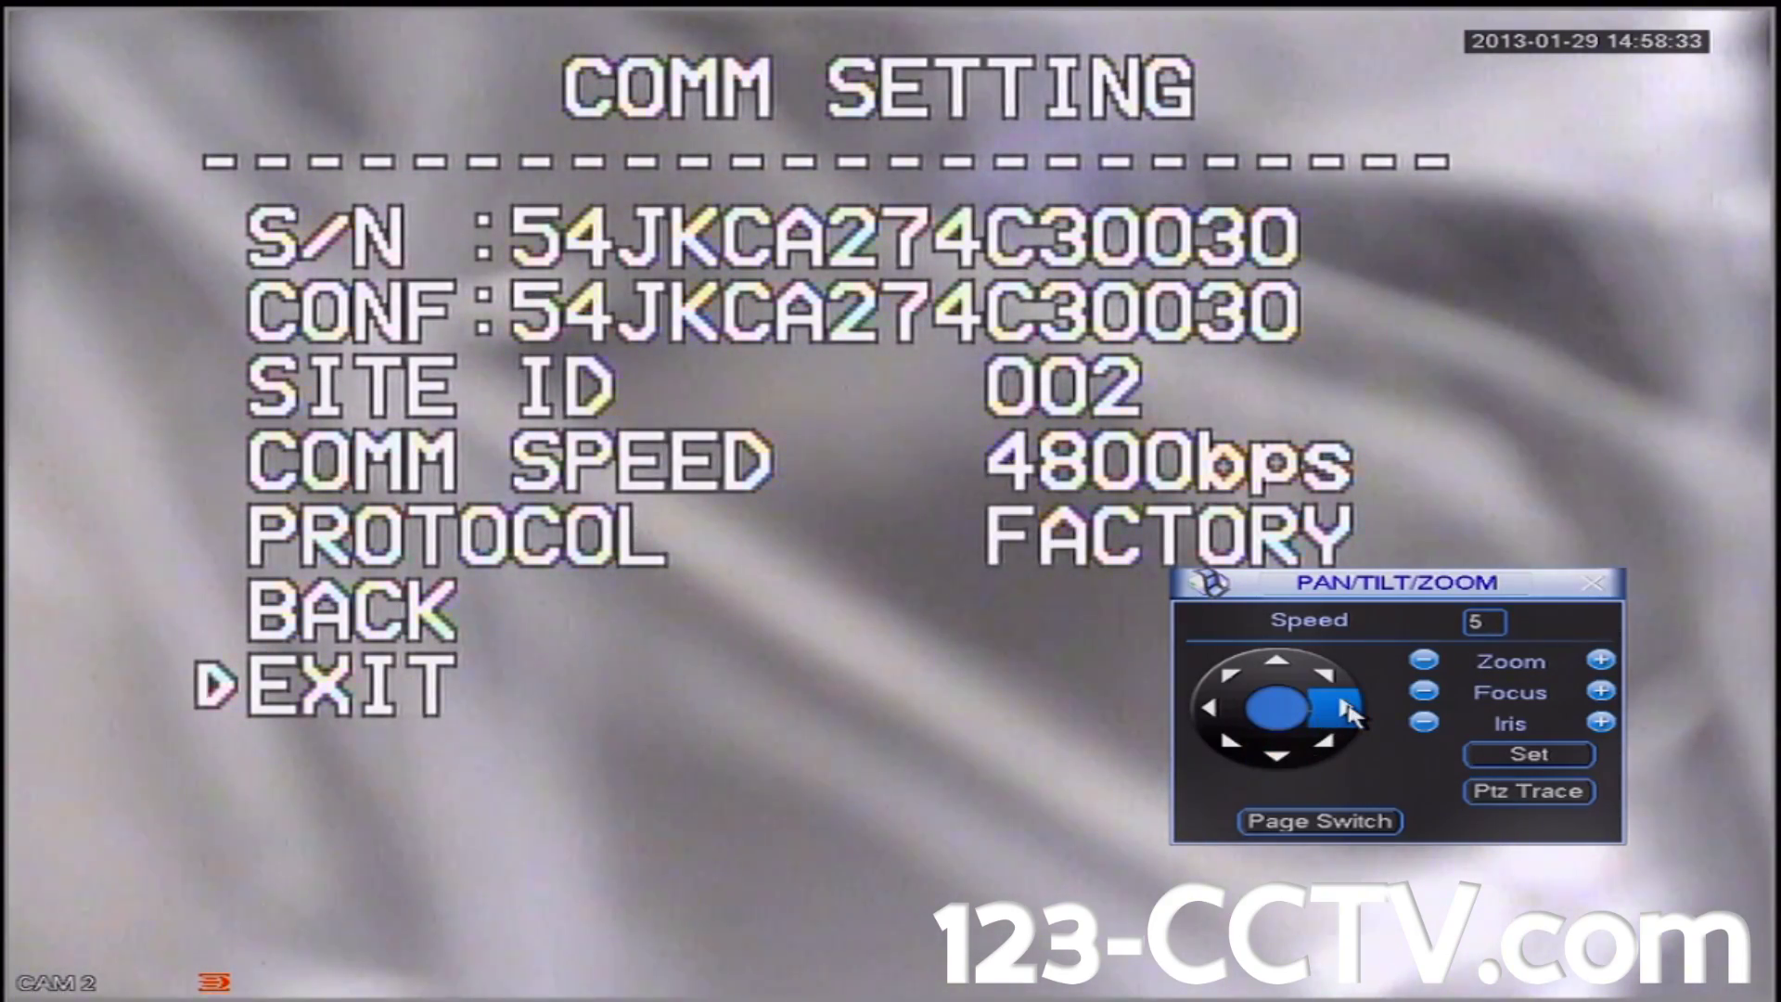
pyautogui.click(1344, 710)
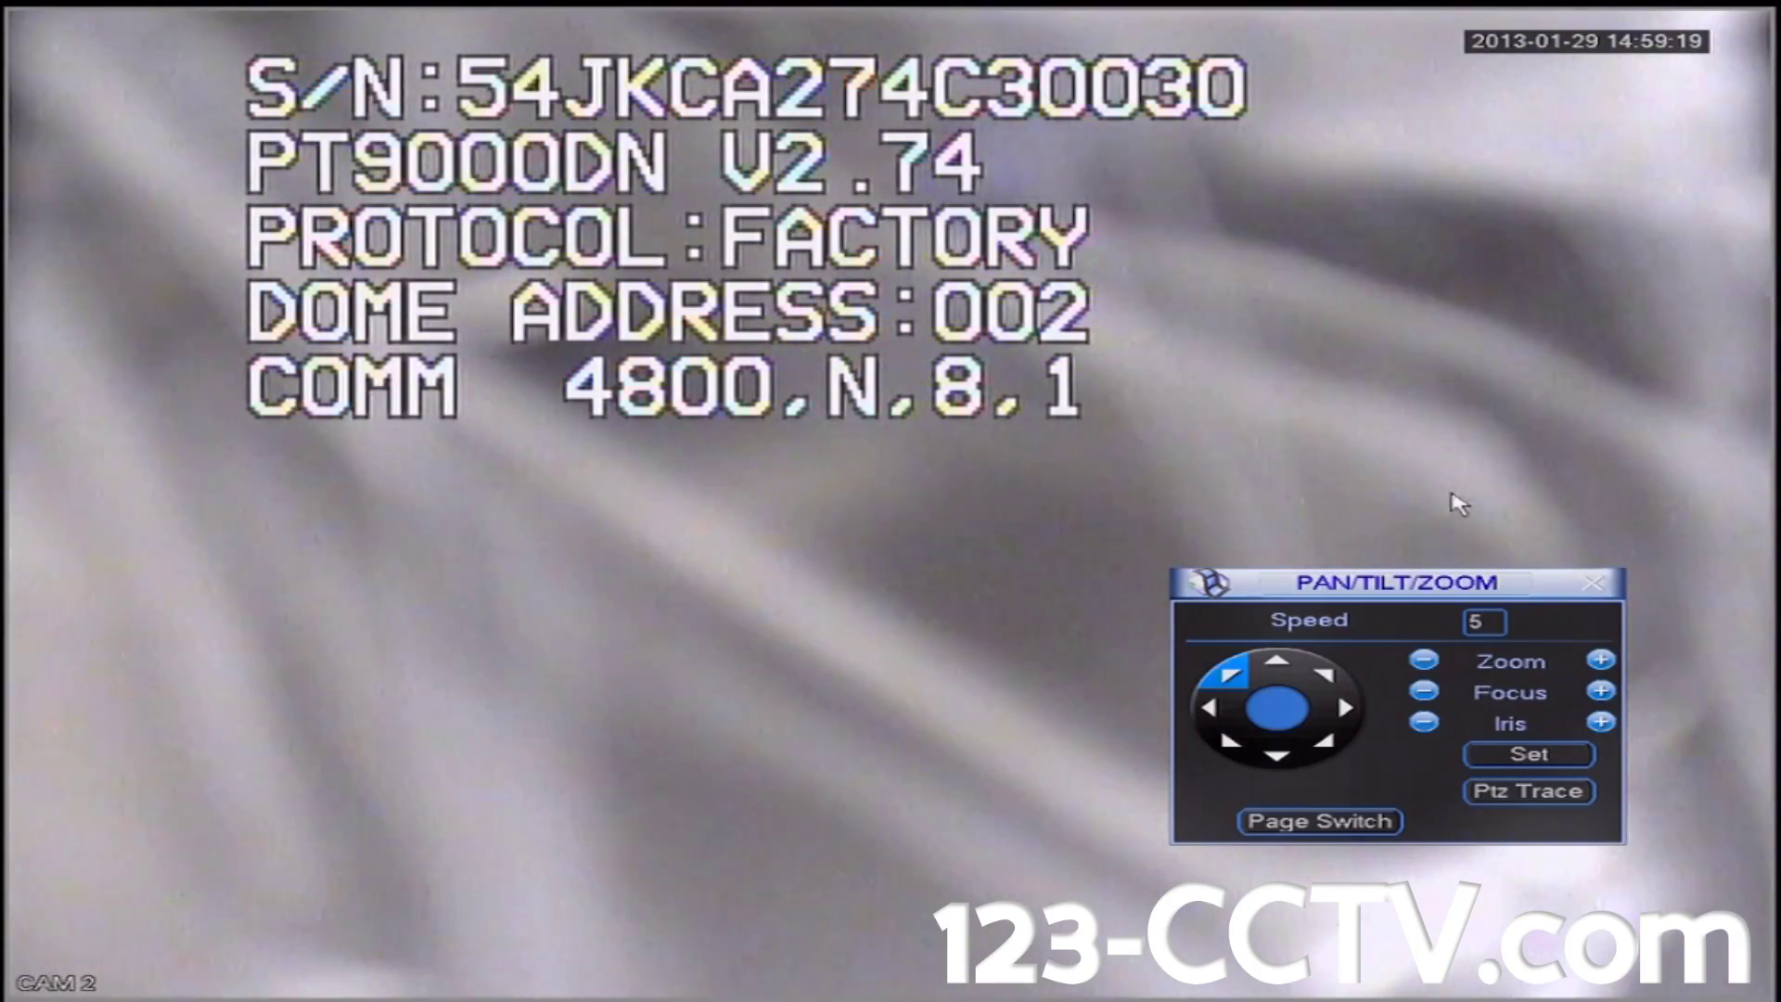
pyautogui.click(1592, 584)
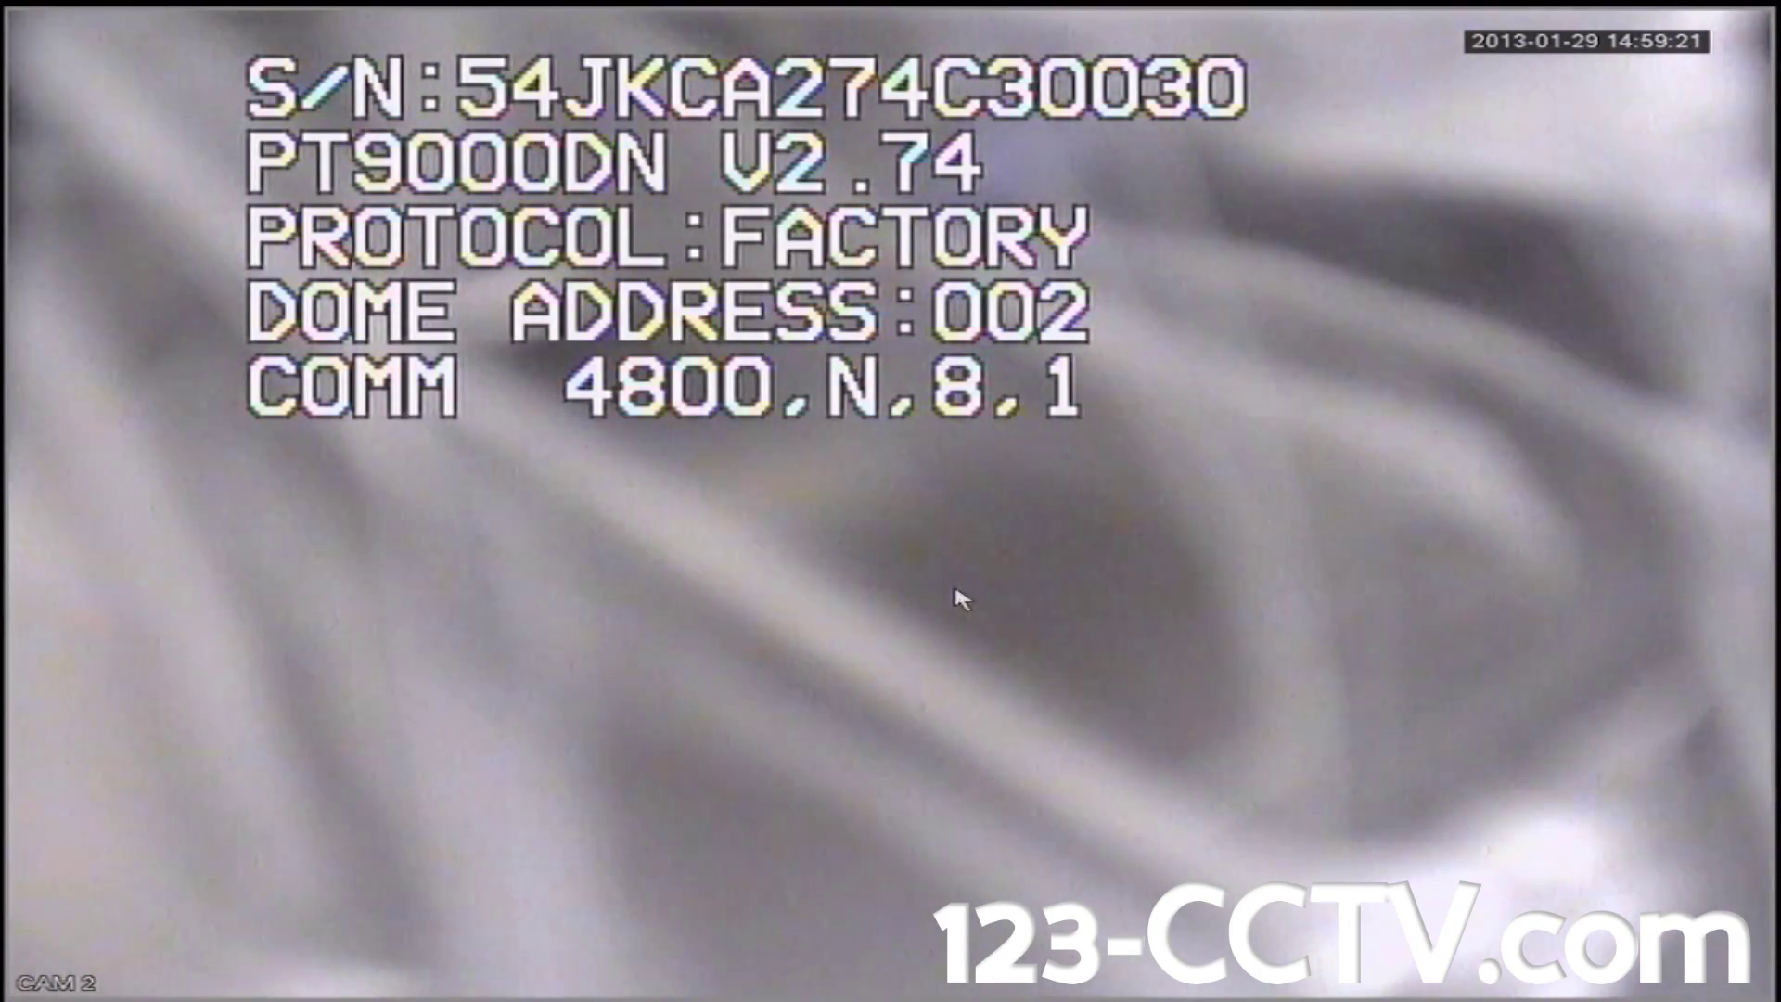
# - Open the DVR's Pan/Tilt/Zoom configuration and select channel 2
pyautogui.rightClick(752, 623)
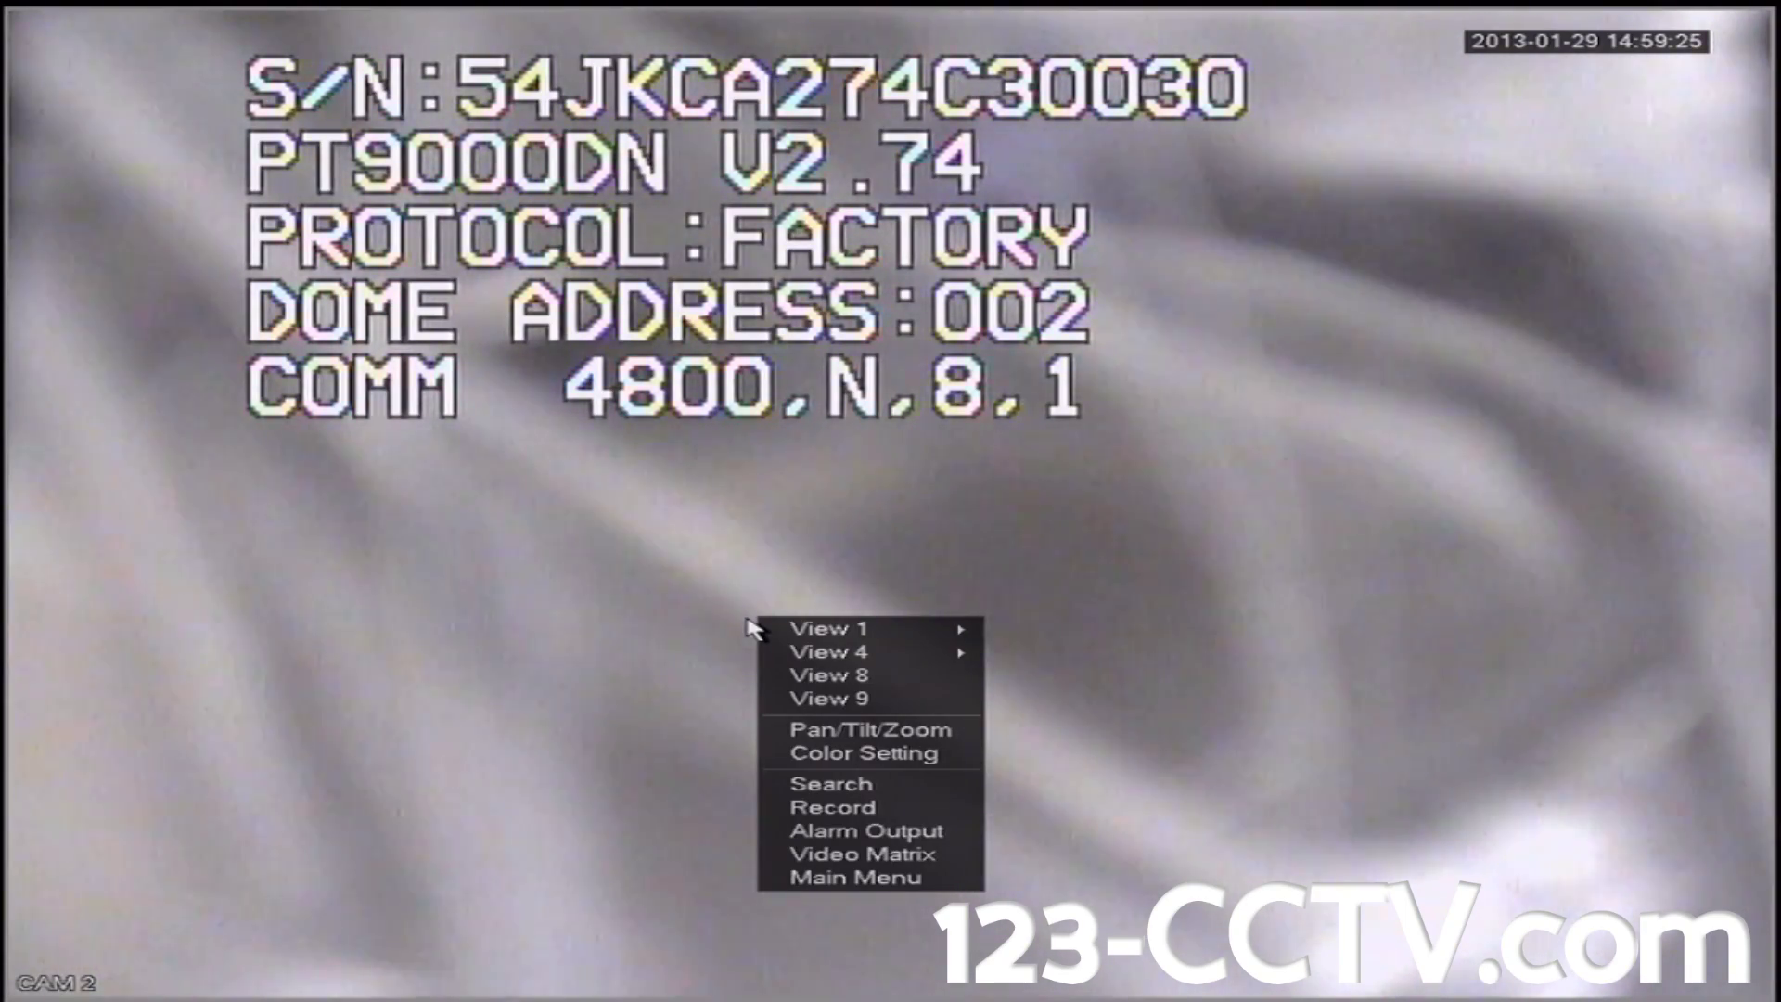
pyautogui.click(867, 877)
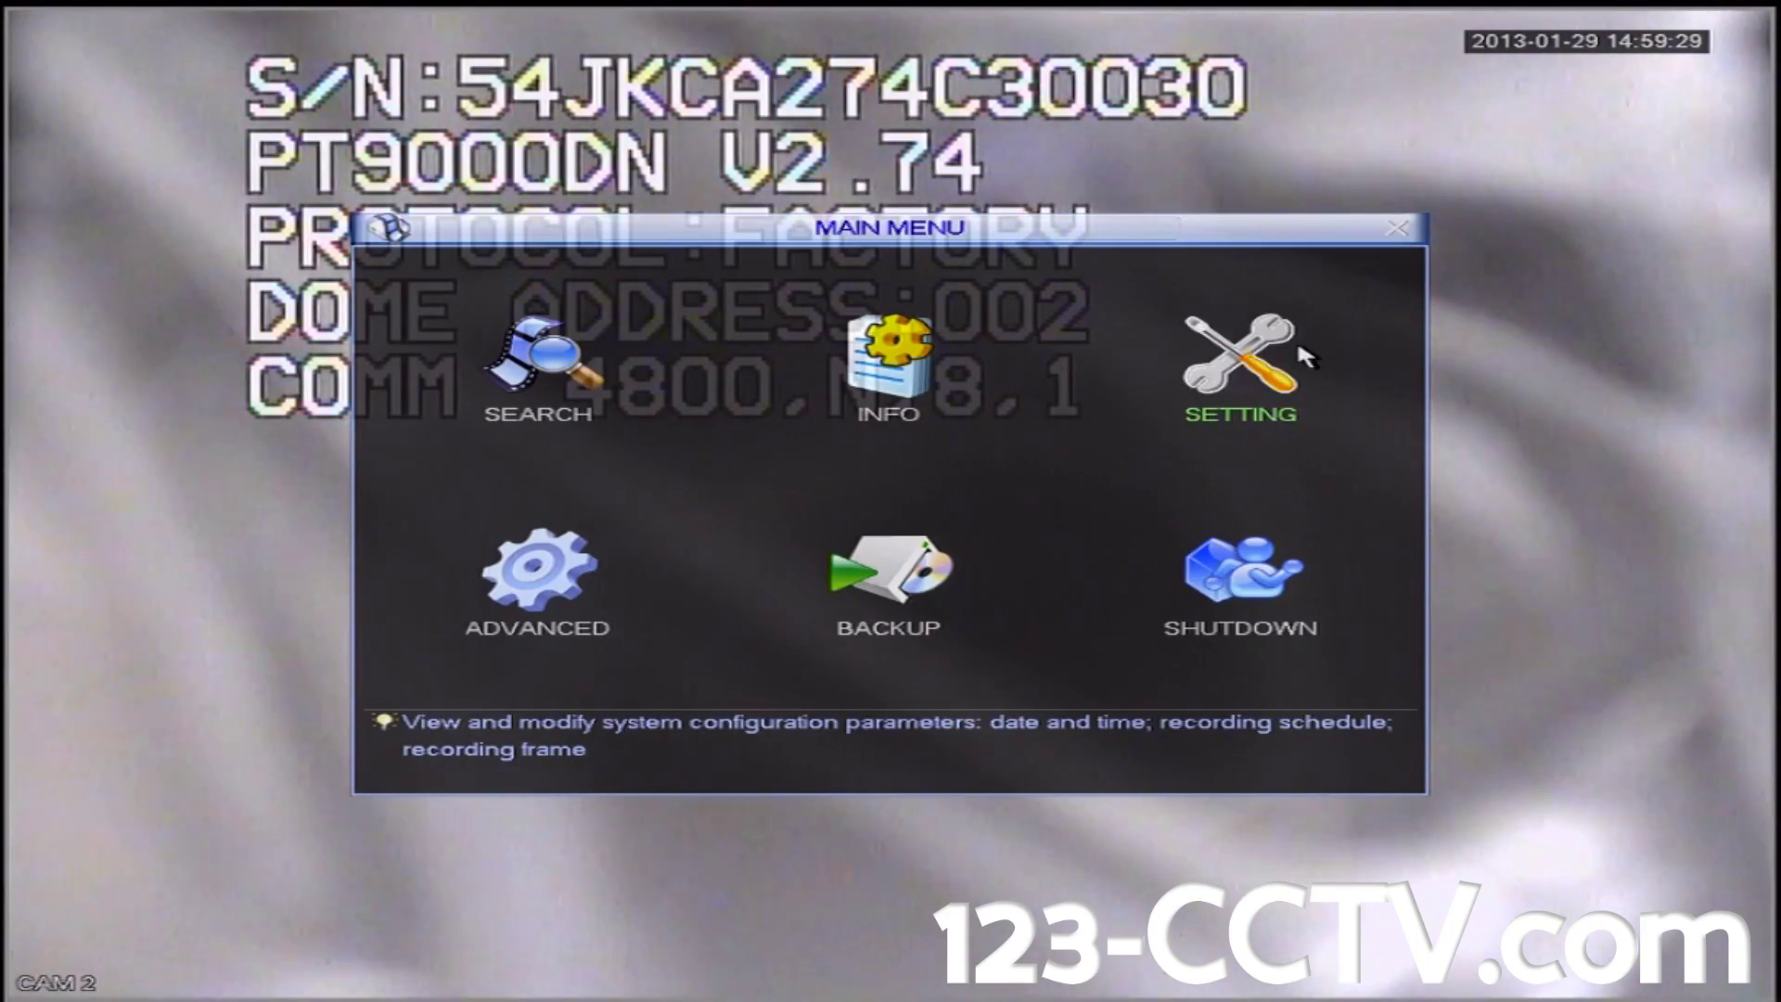
pyautogui.click(1242, 369)
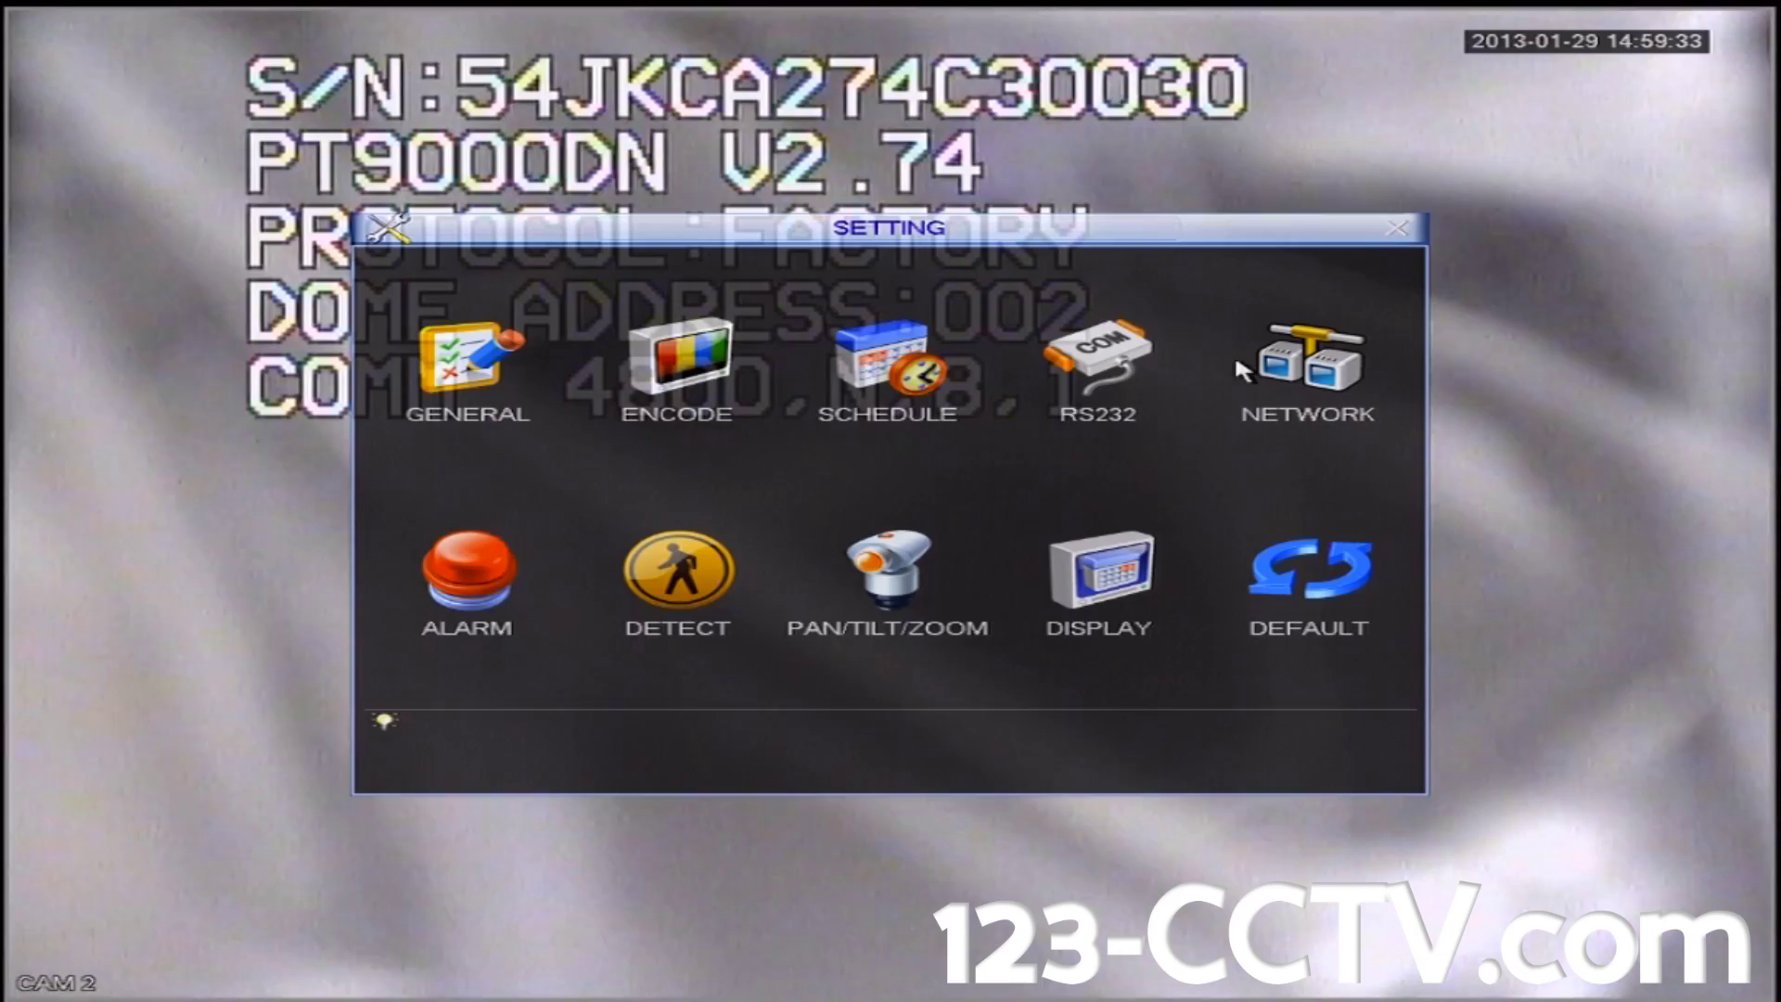
pyautogui.click(880, 586)
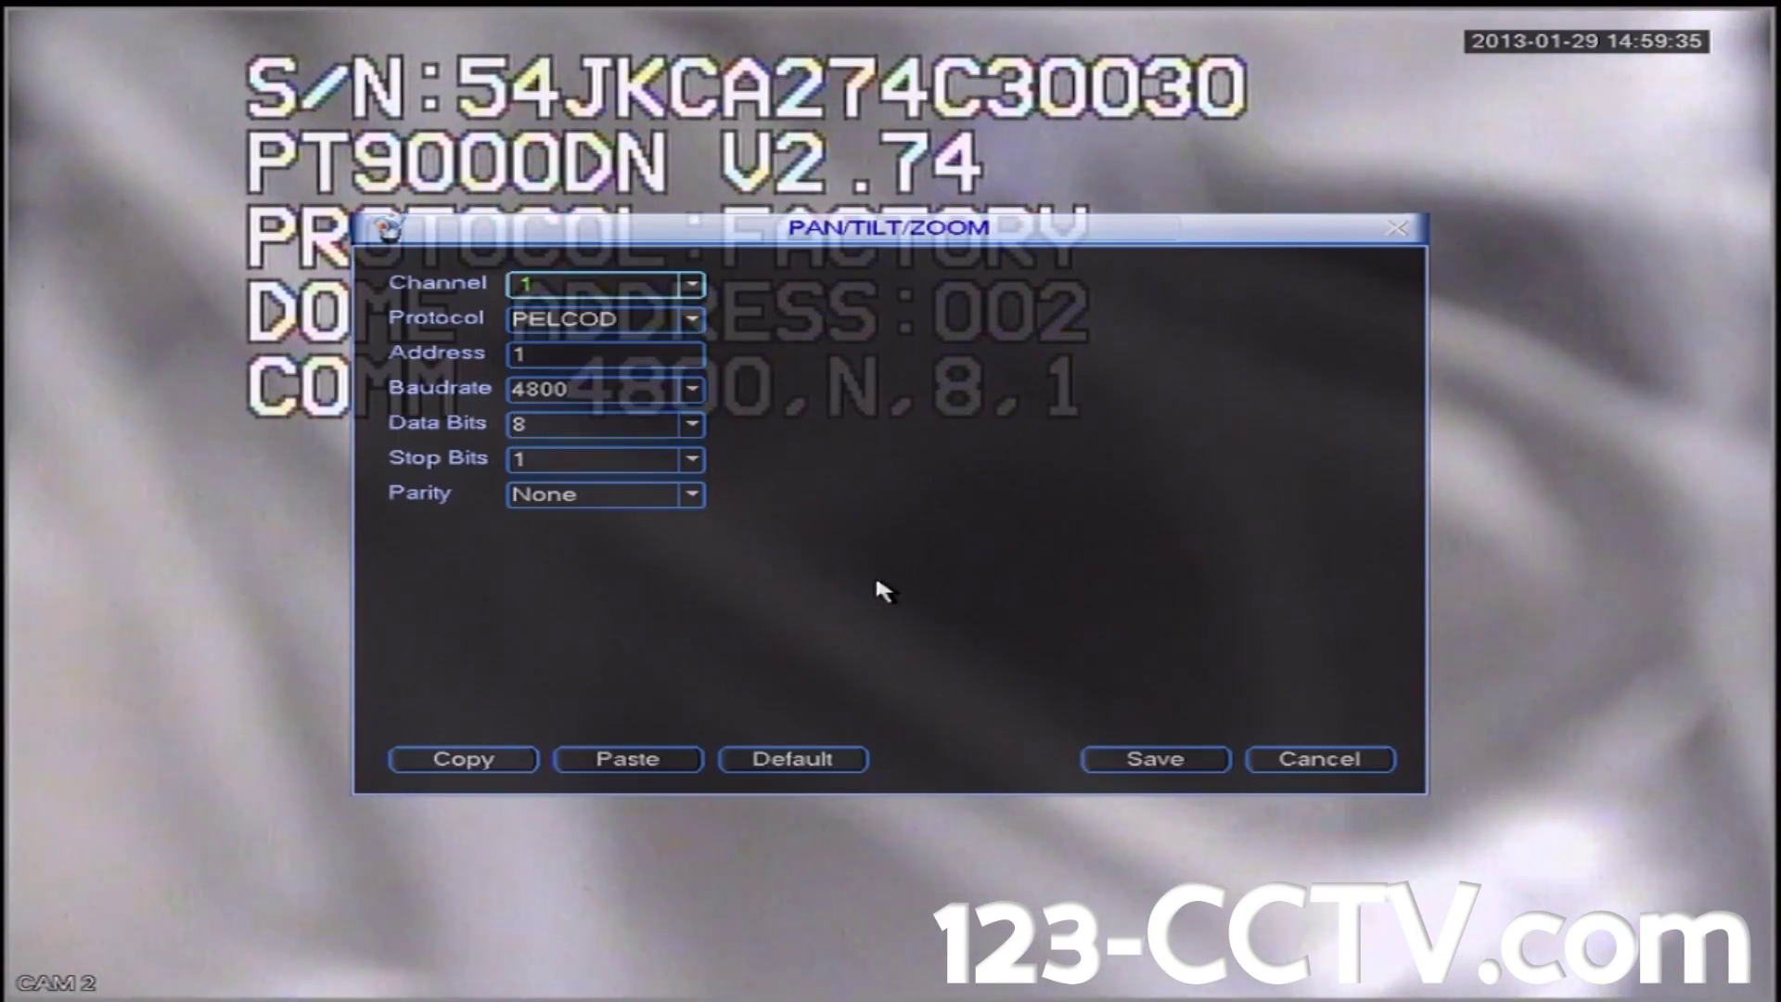
pyautogui.click(690, 290)
pyautogui.click(526, 336)
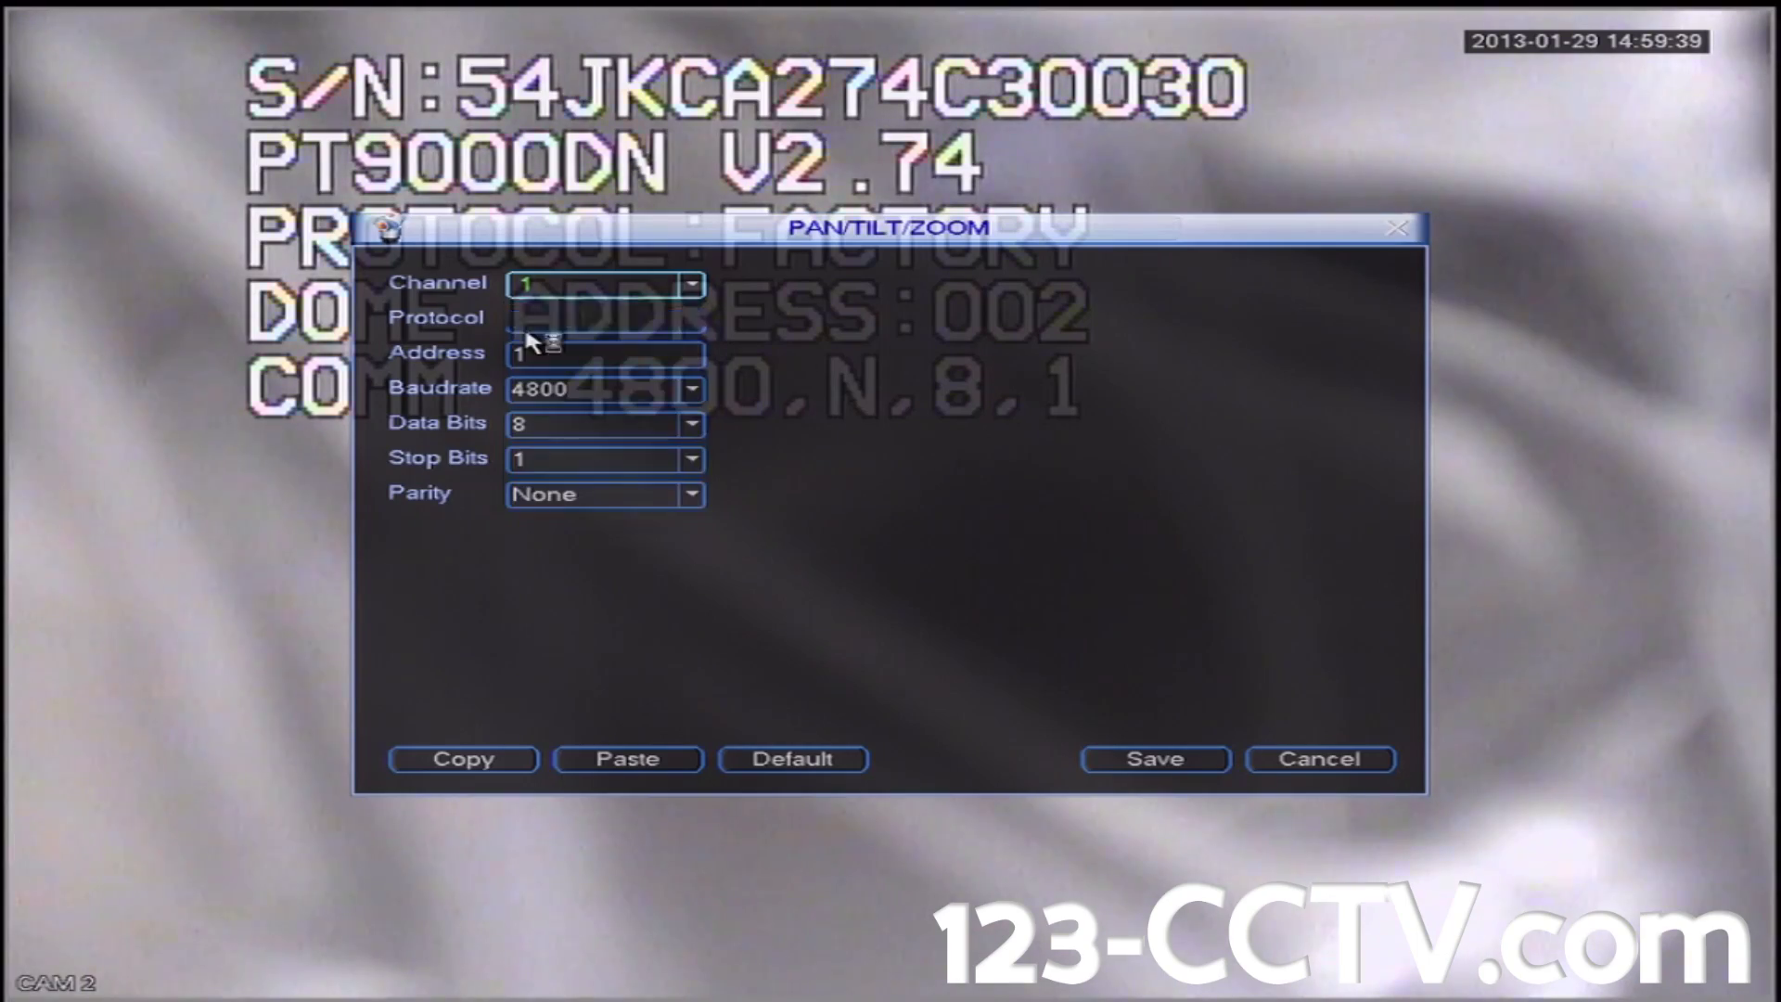
pyautogui.click(523, 351)
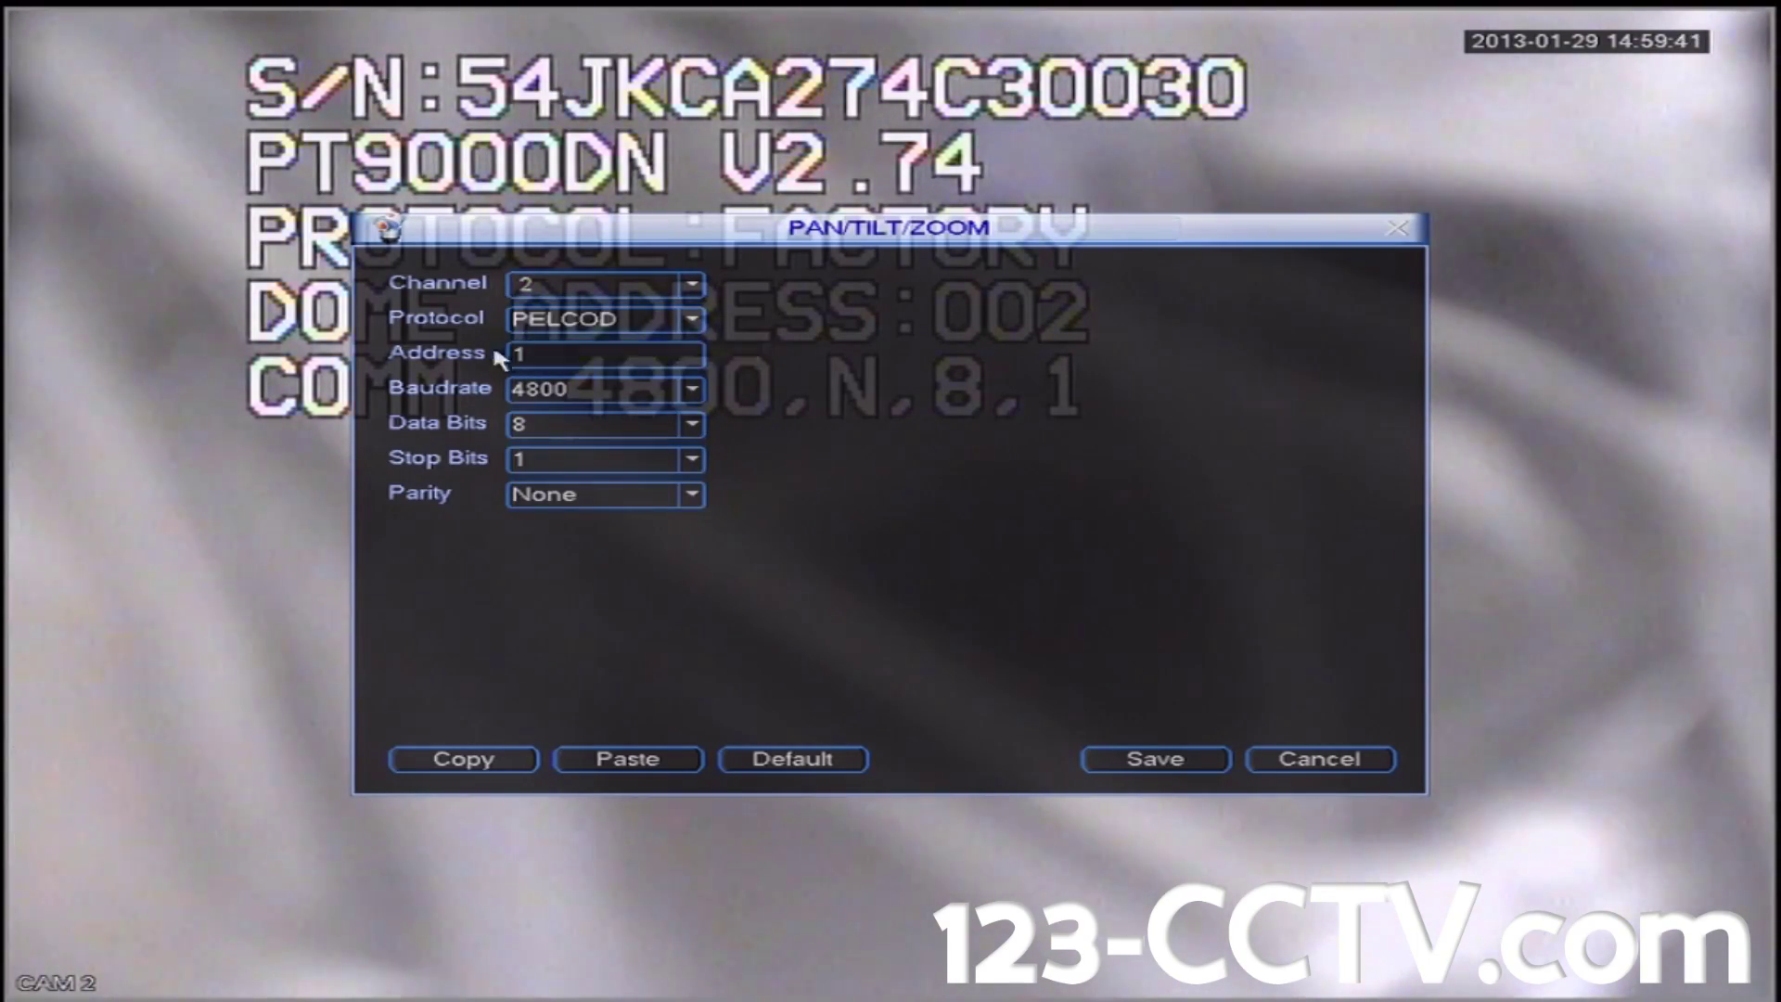
# - Set channel 2's PTZ address to 2, save the configuration and return to the CAM 2 live view
pyautogui.click(551, 359)
pyautogui.click(625, 357)
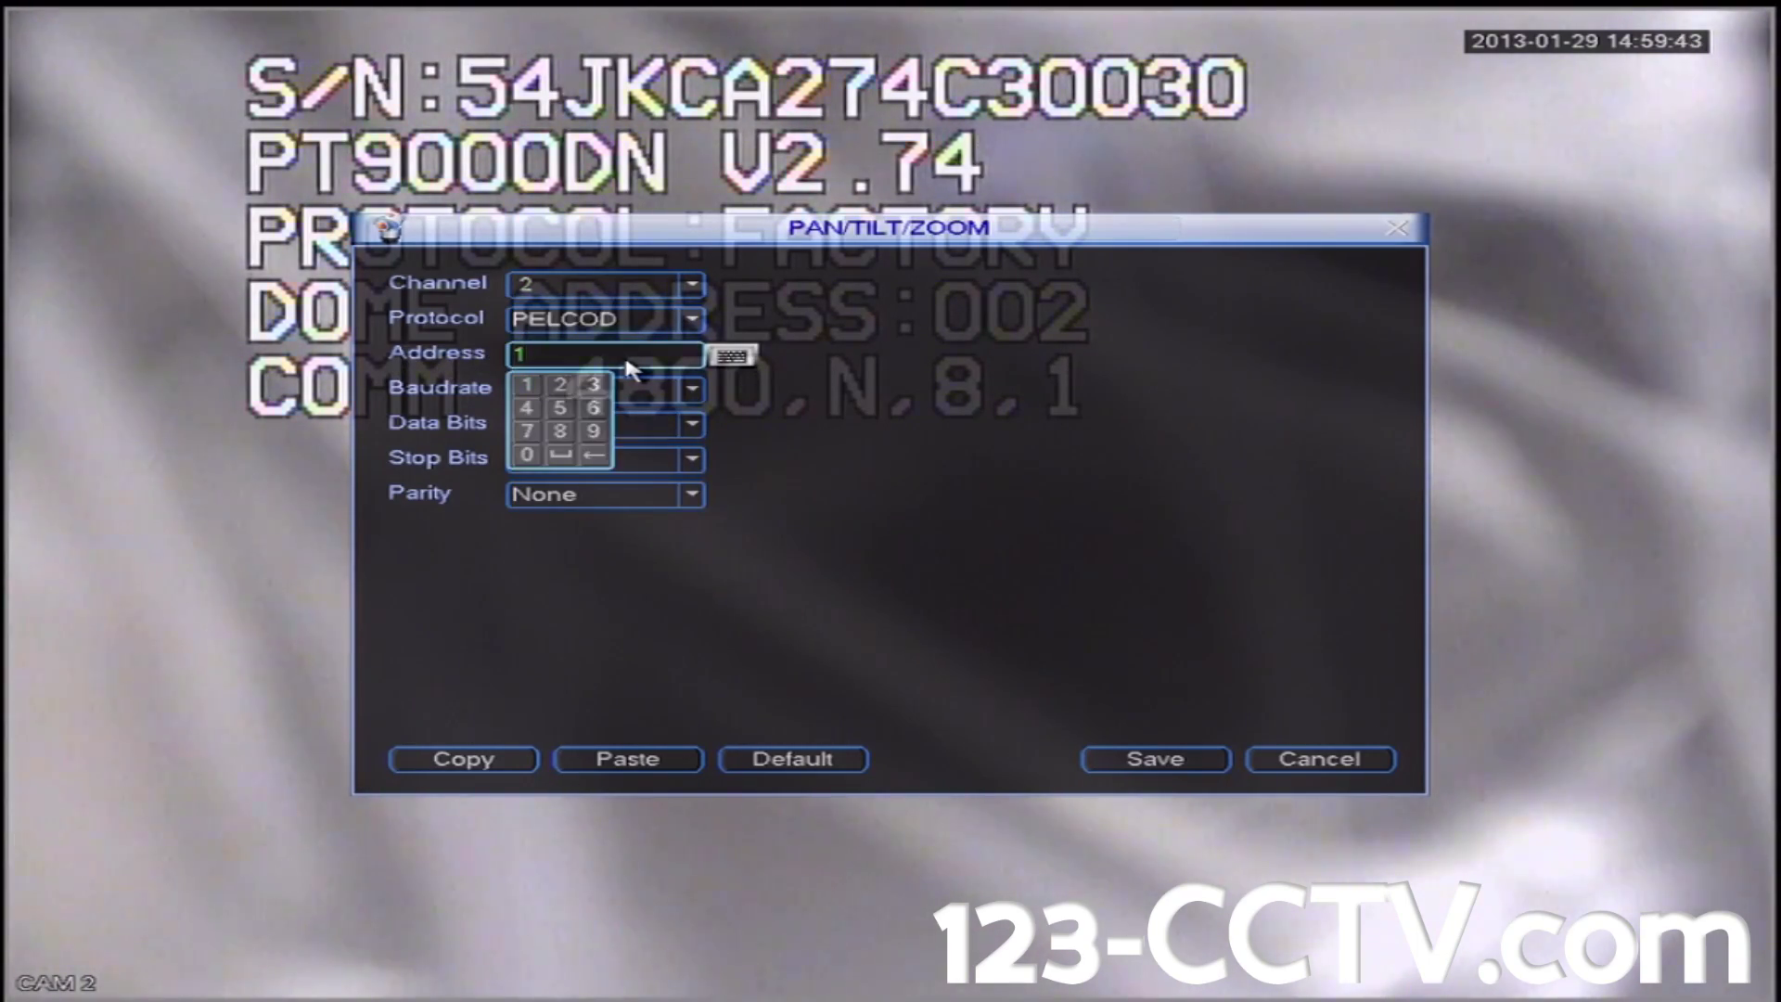
pyautogui.click(593, 456)
pyautogui.click(888, 456)
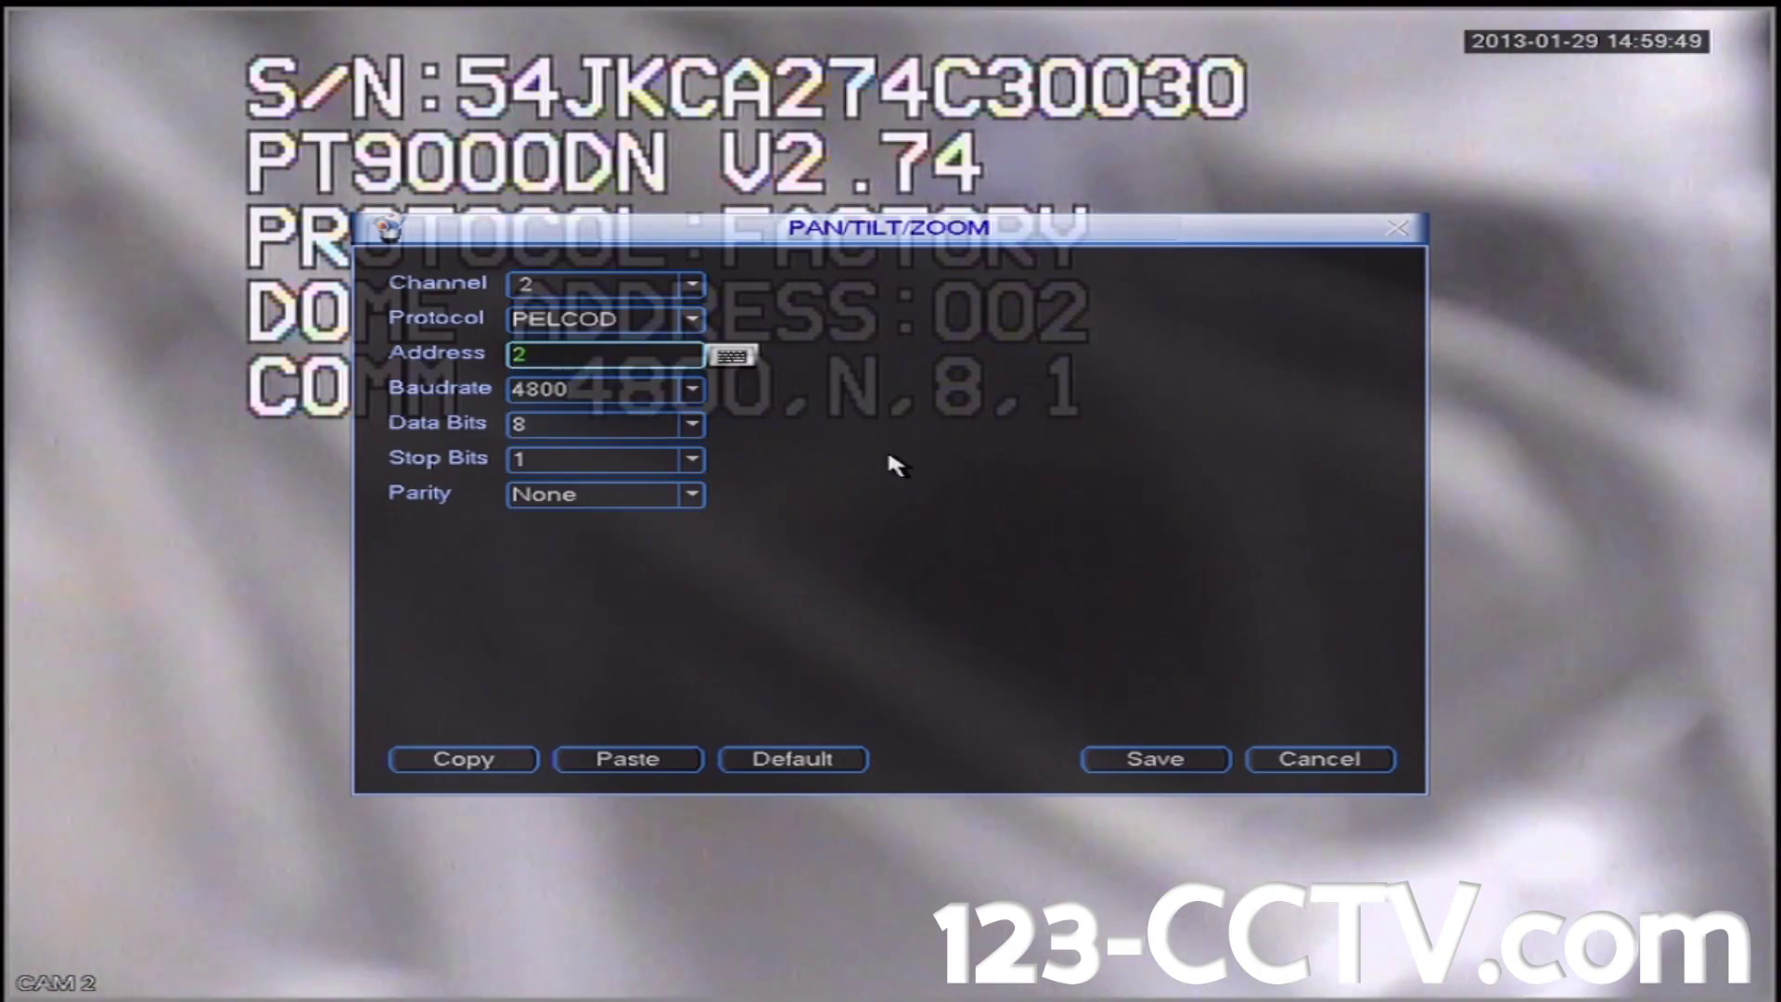
pyautogui.click(887, 447)
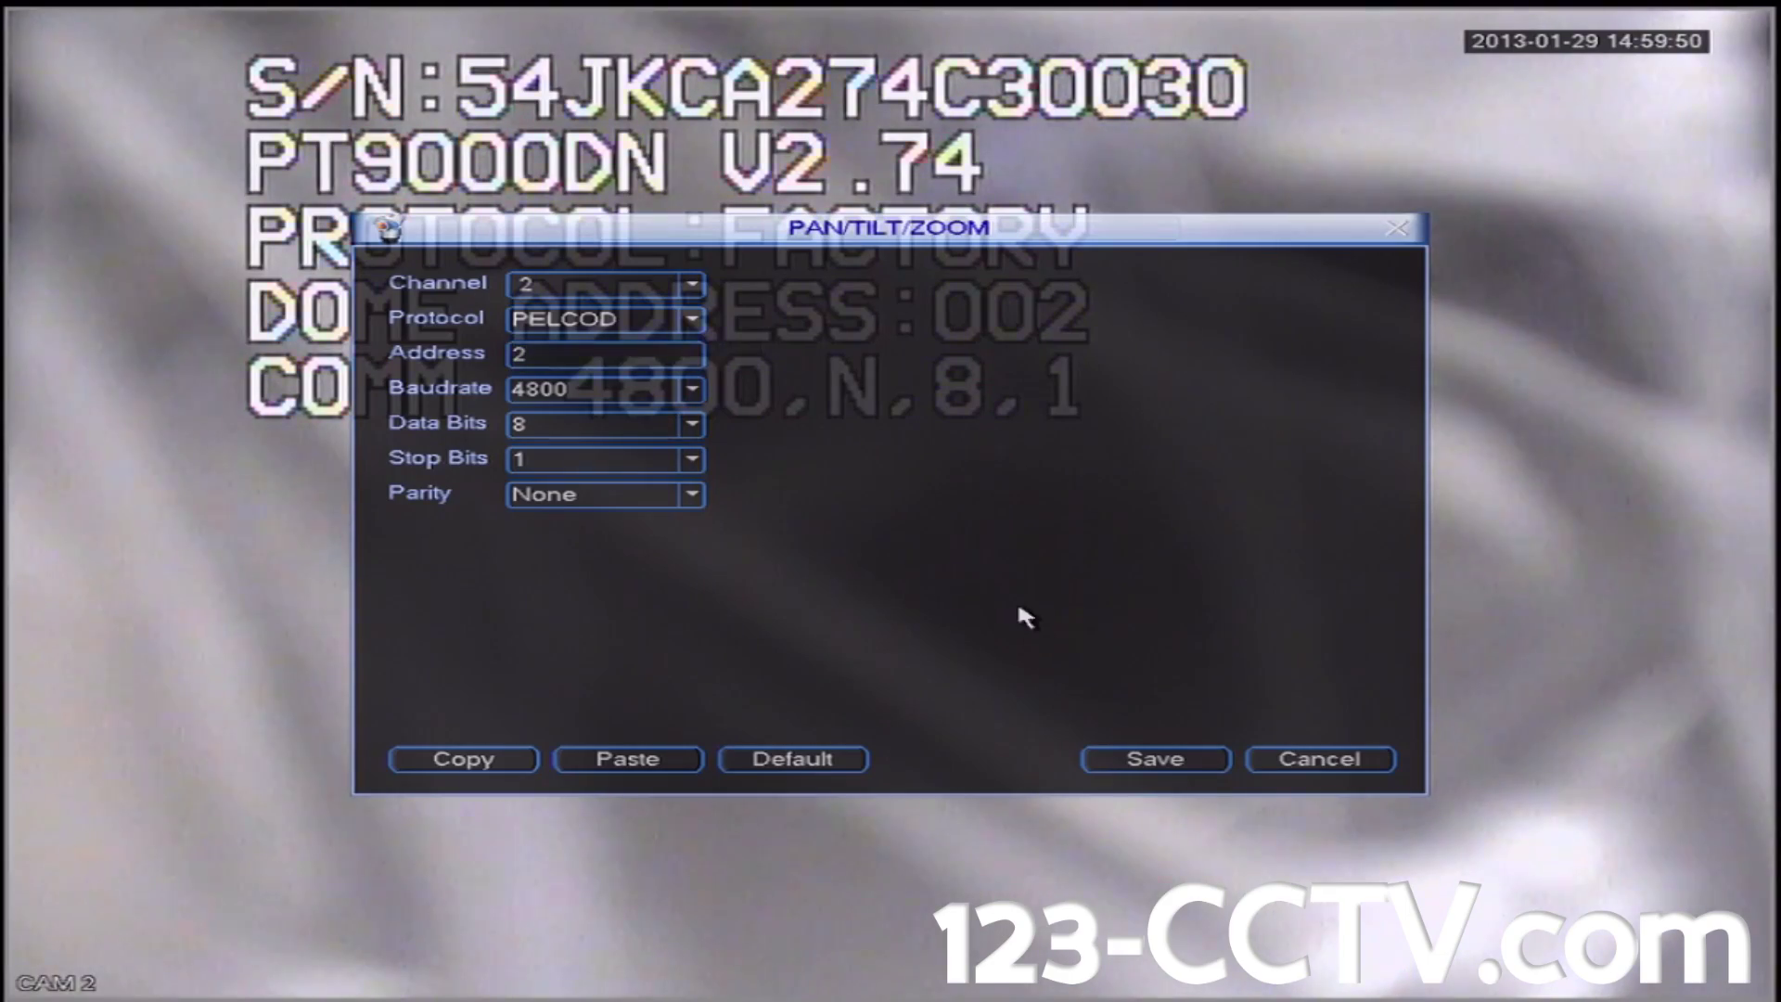
pyautogui.click(1198, 755)
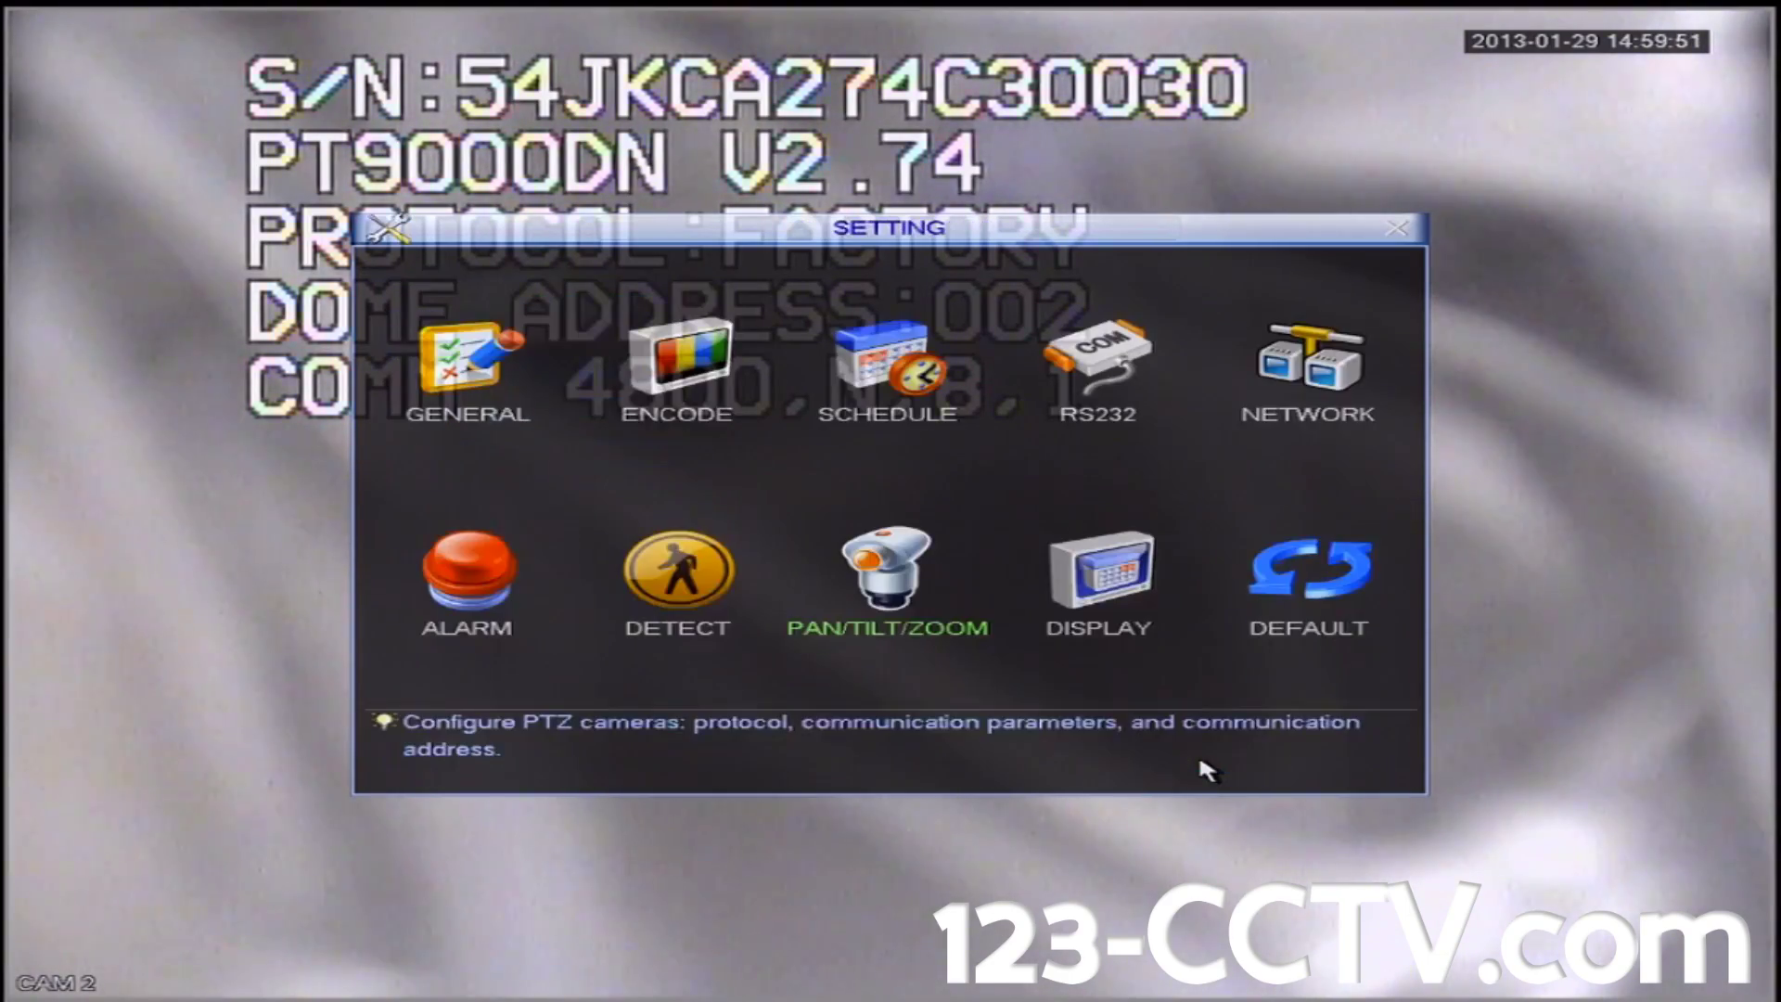
pyautogui.click(1395, 229)
pyautogui.click(1403, 242)
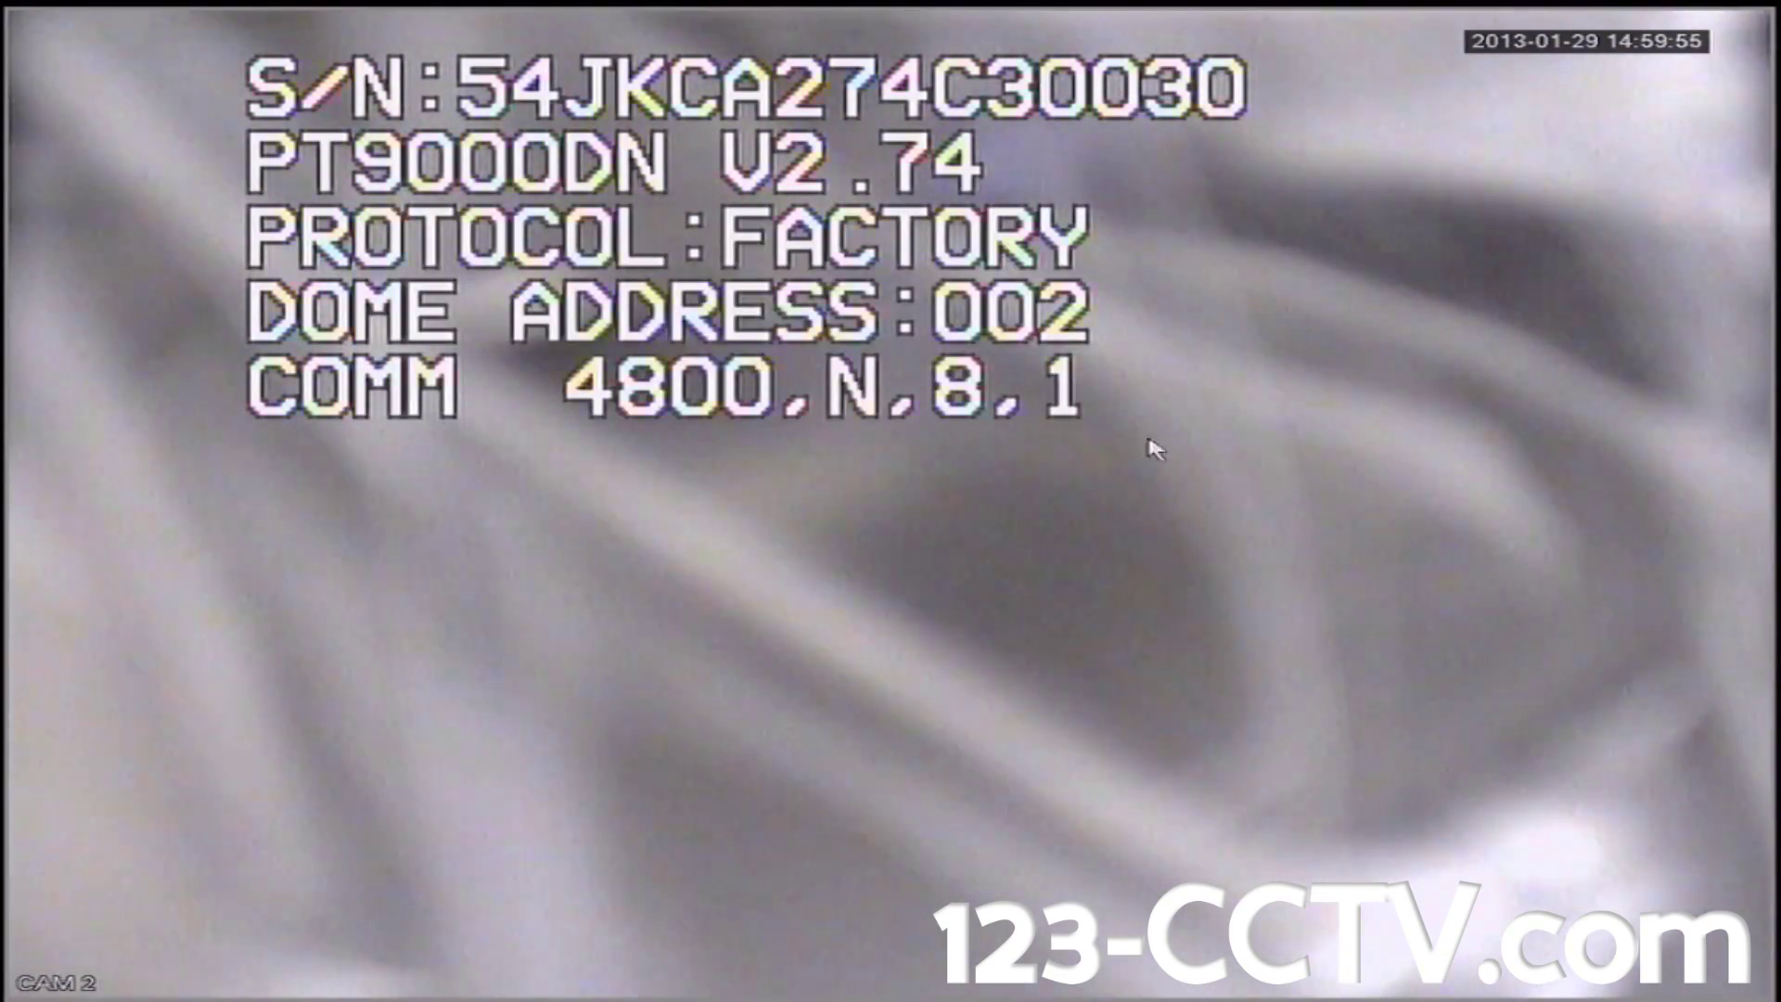
# - Test control of CAM 2 by panning it to the right, and close the PTZ control
pyautogui.rightClick(926, 510)
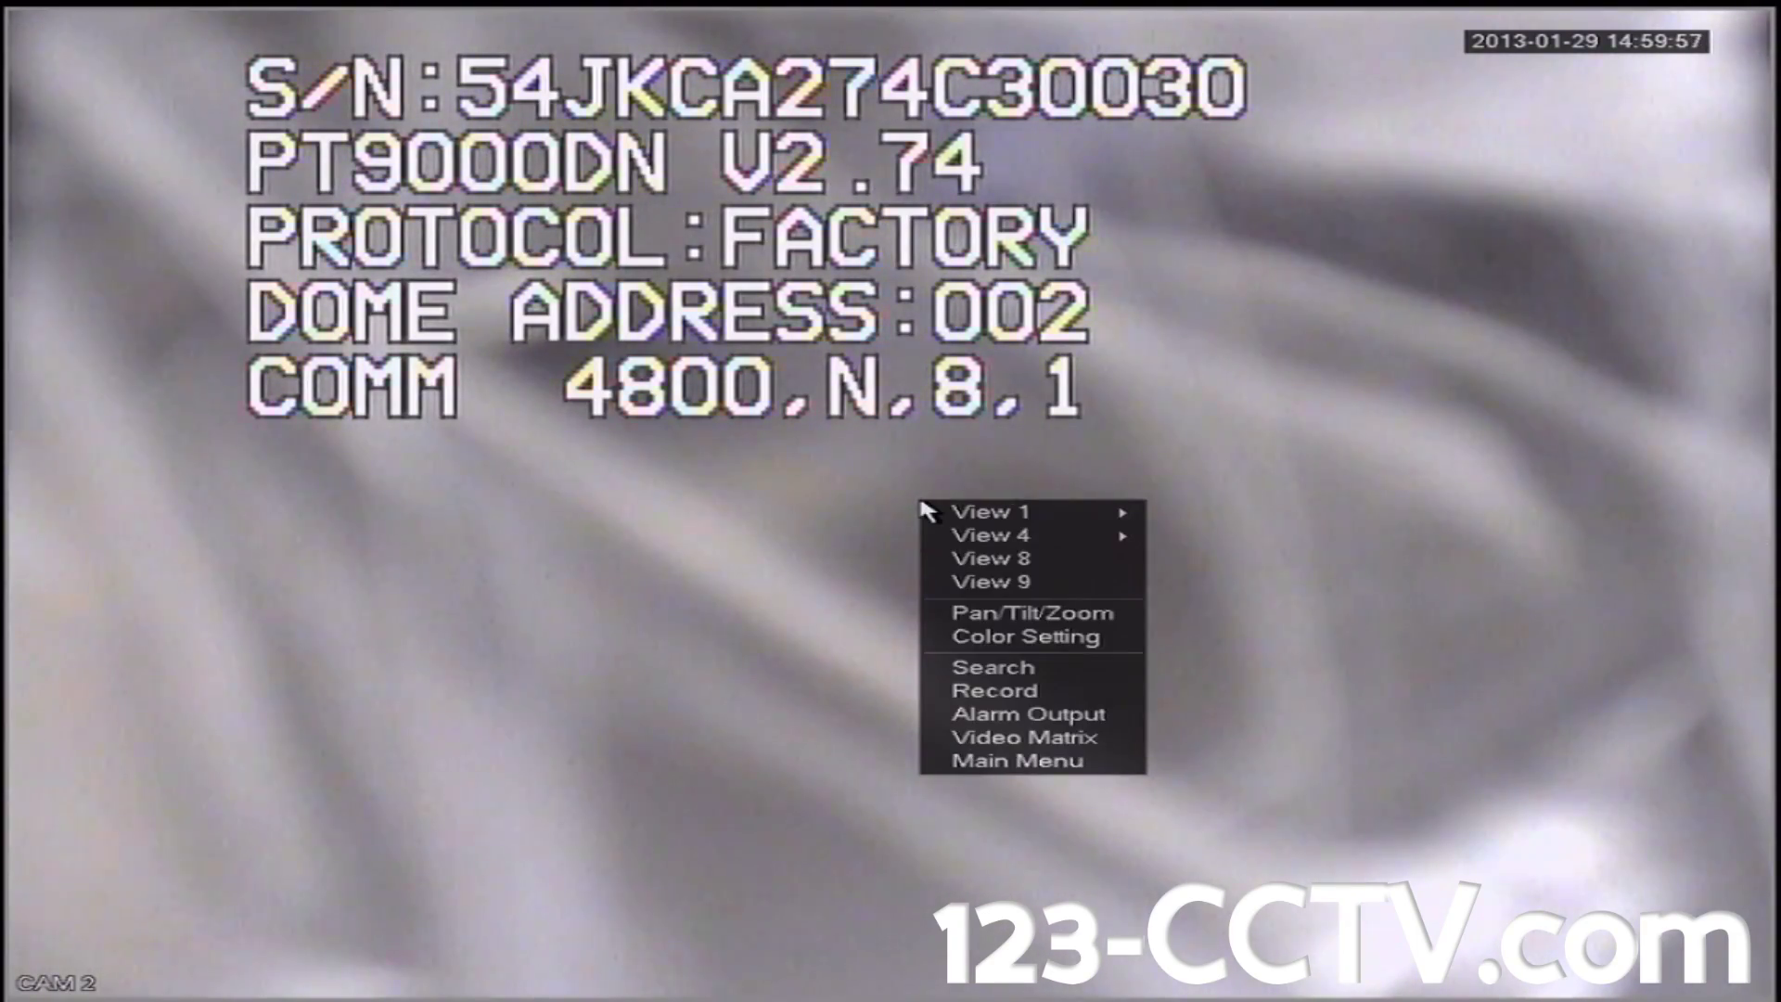
pyautogui.click(1124, 612)
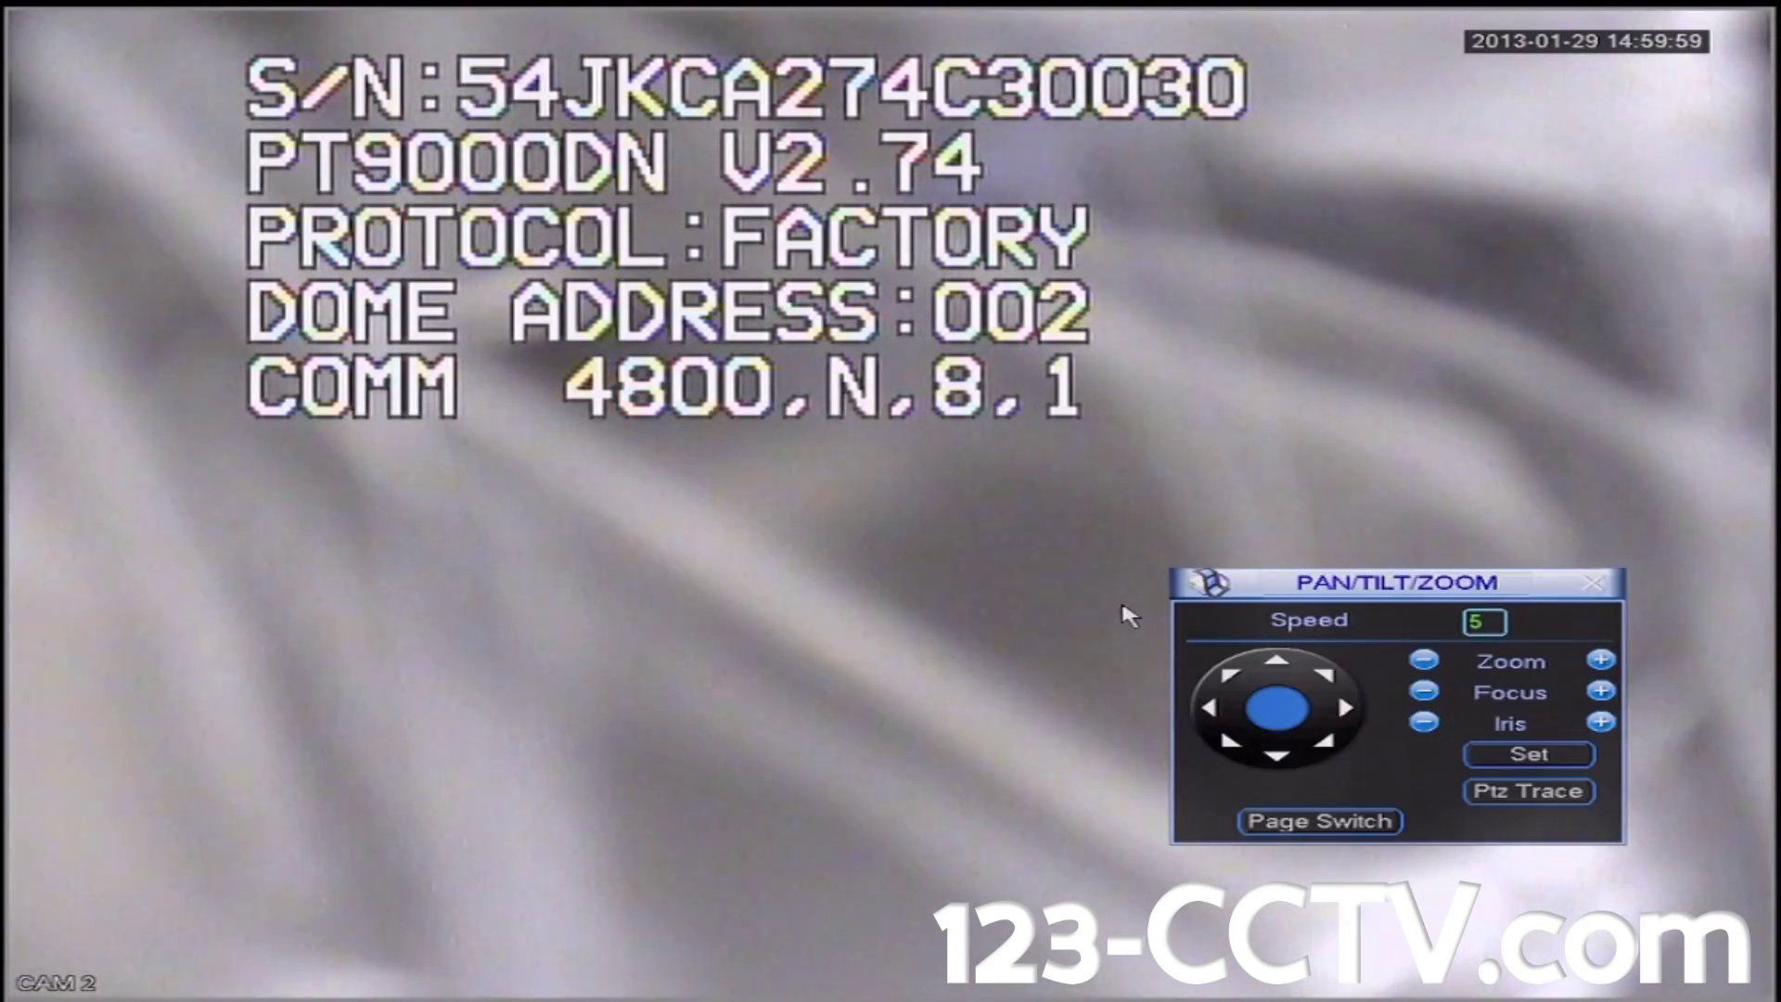
pyautogui.click(1345, 710)
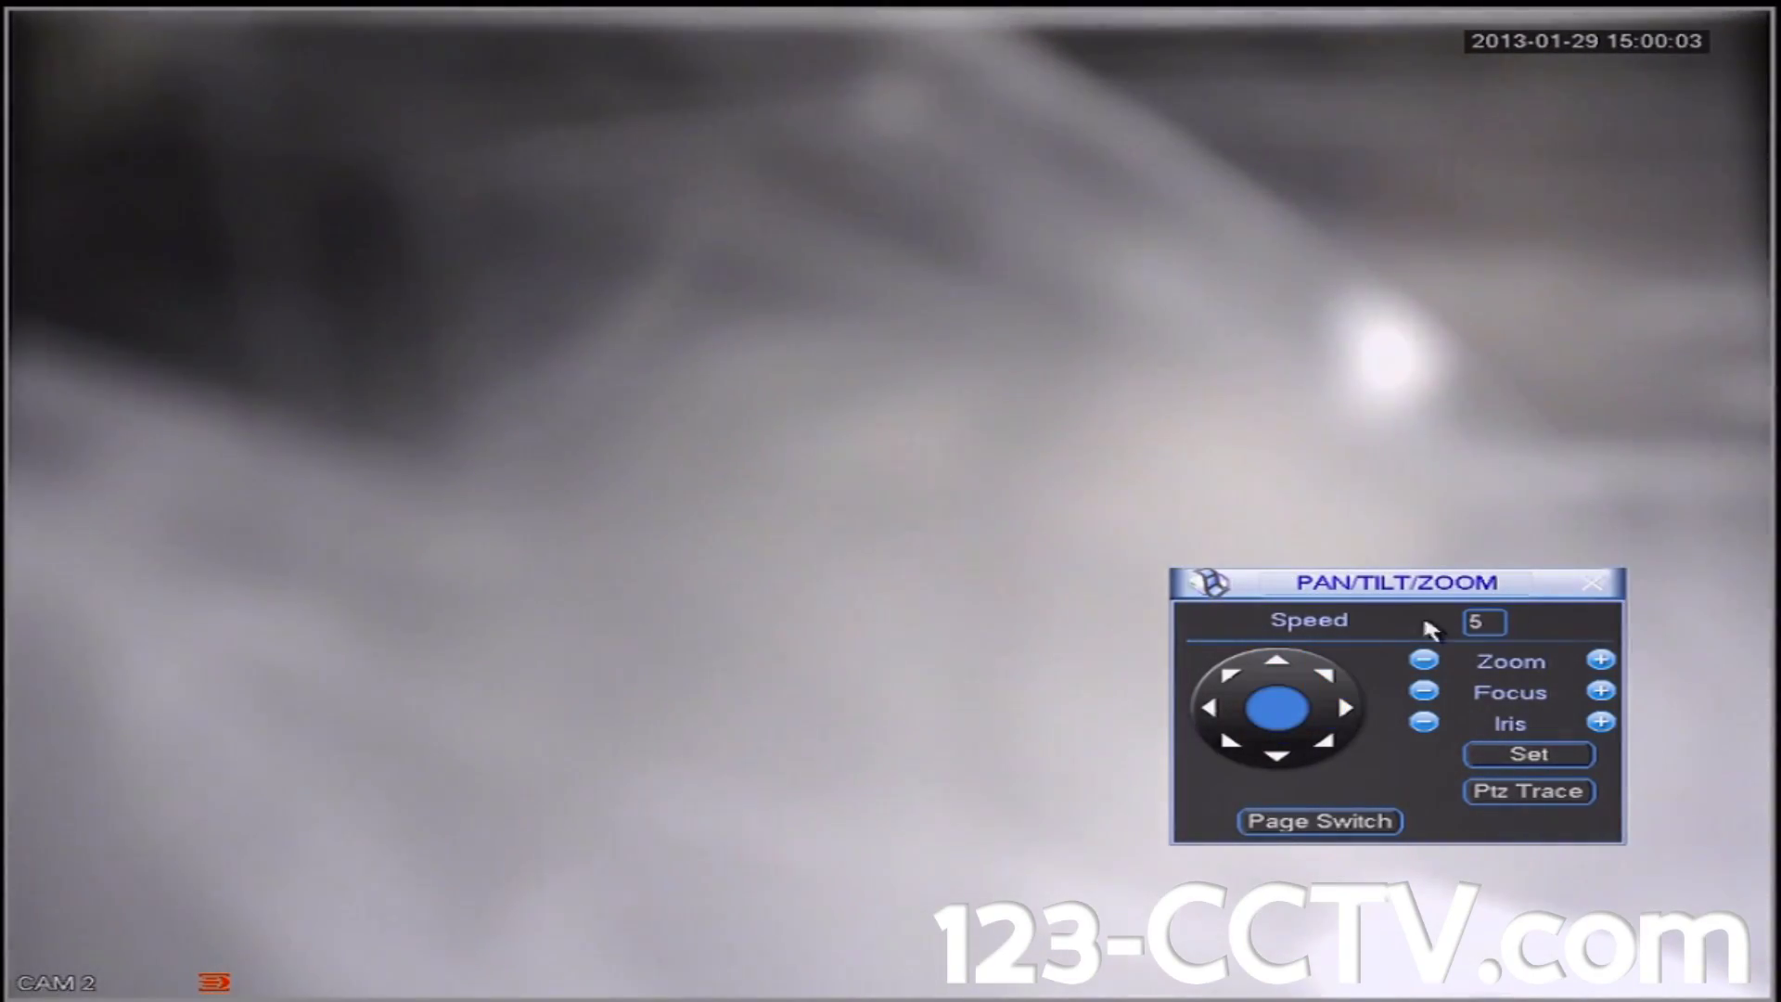
pyautogui.click(1592, 590)
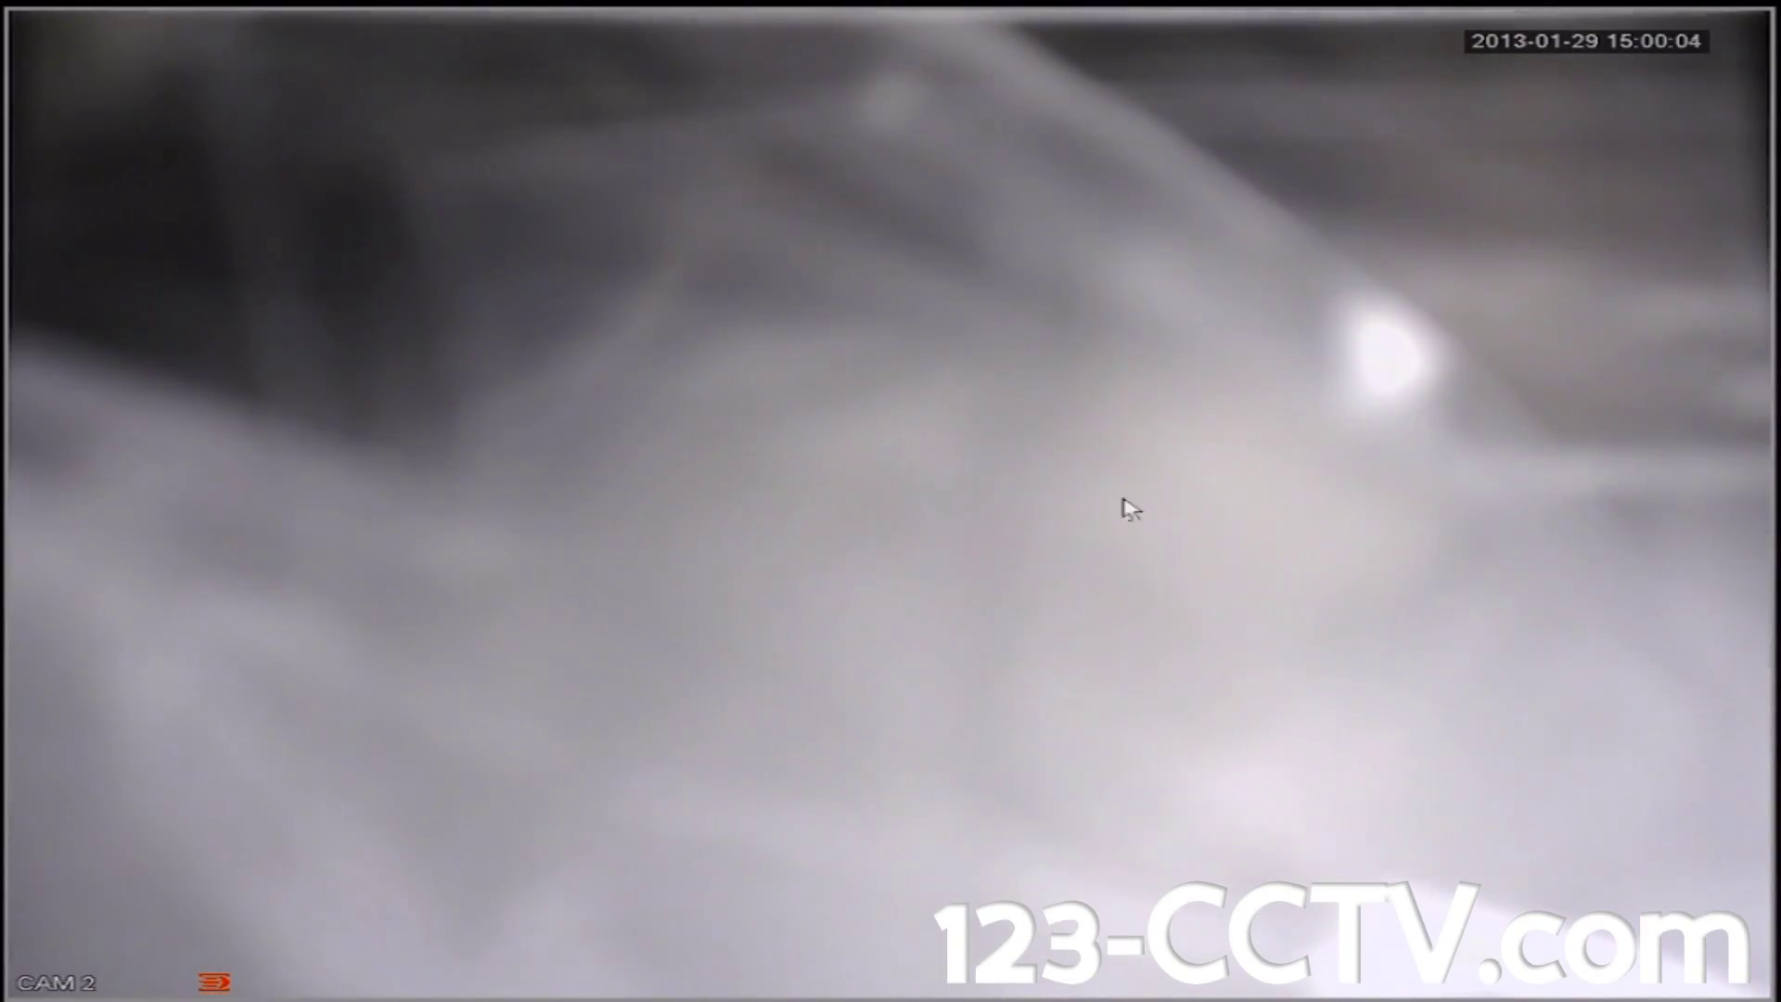
# - Switch the live view to CAM 1 full screen and test its PTZ control by moving it right and diagonally down-right
pyautogui.doubleClick(1069, 501)
pyautogui.doubleClick(343, 188)
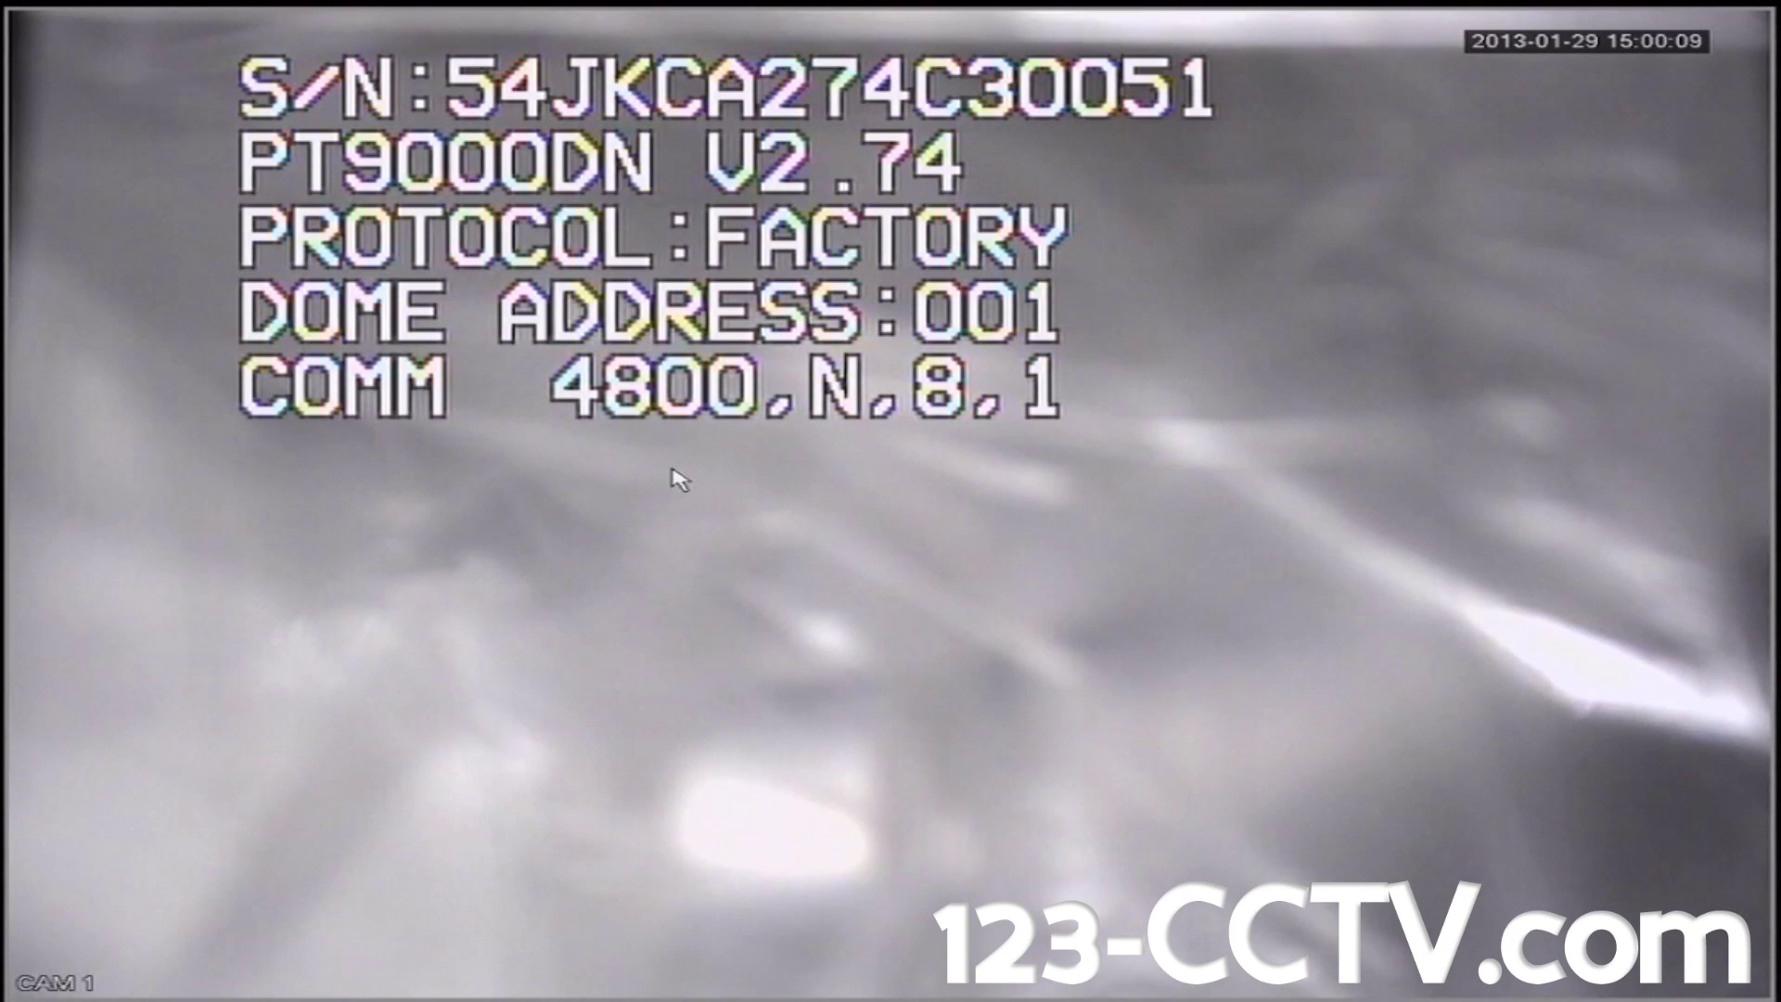
pyautogui.rightClick(680, 479)
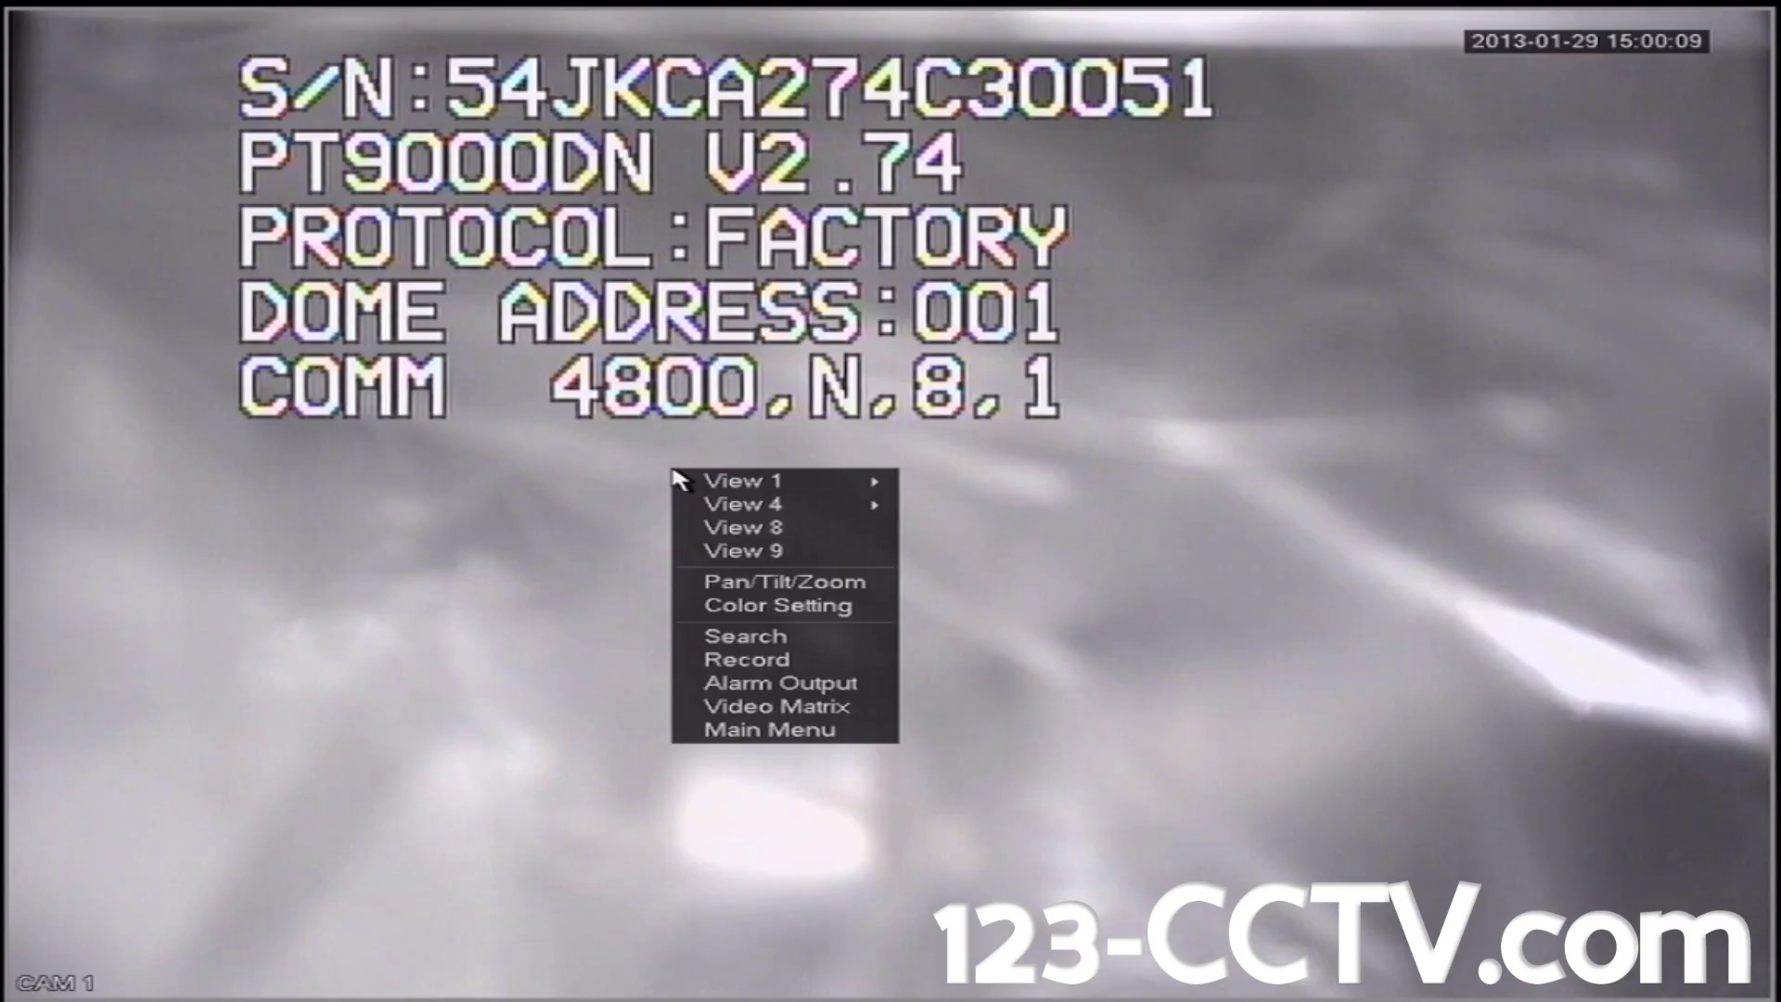
pyautogui.click(803, 584)
pyautogui.click(1367, 712)
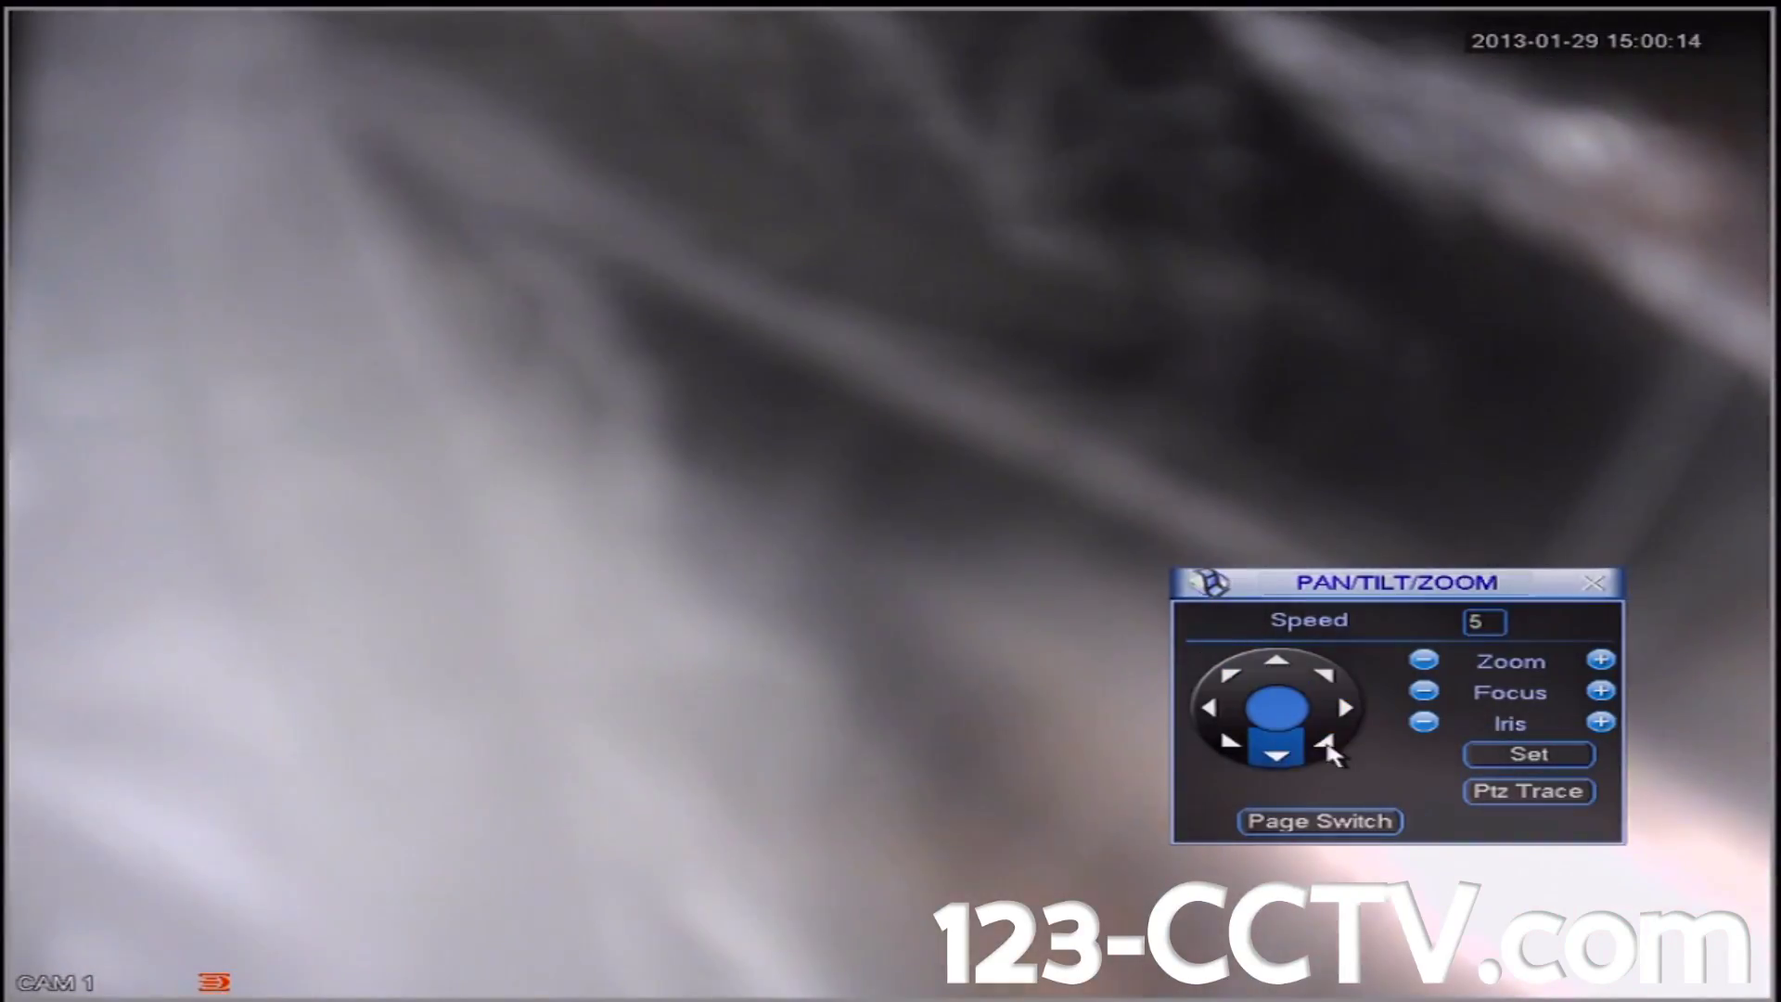
pyautogui.click(1329, 745)
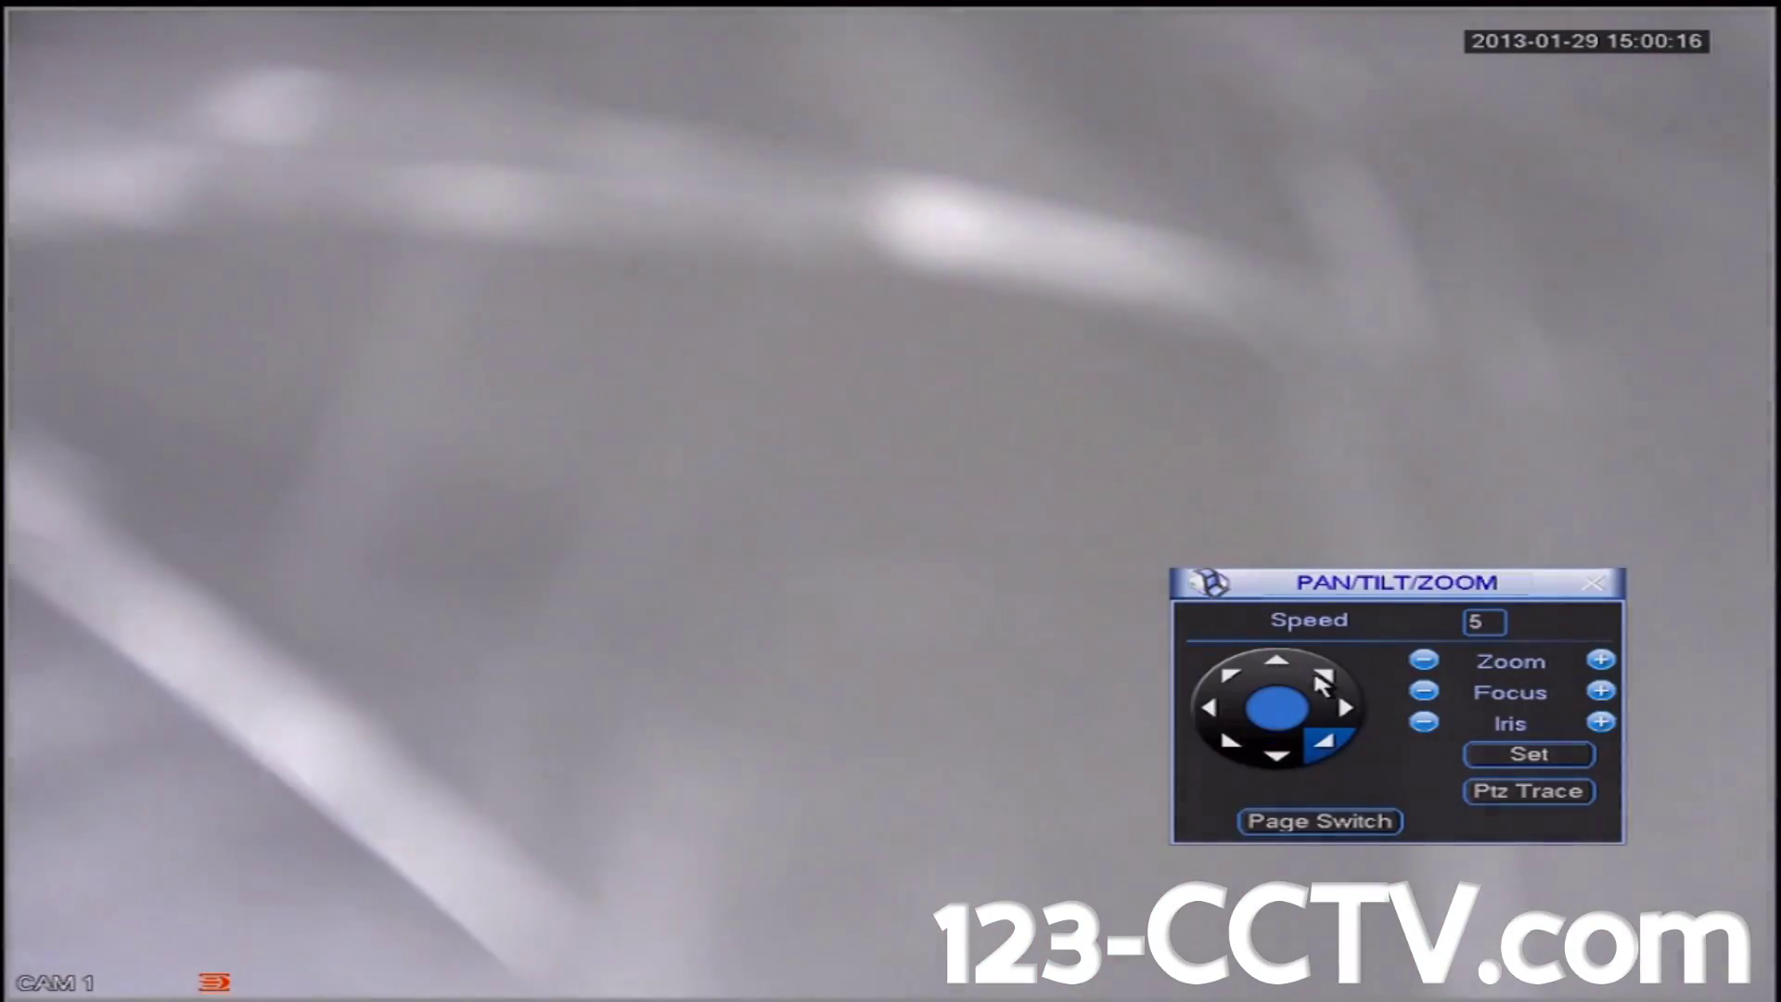